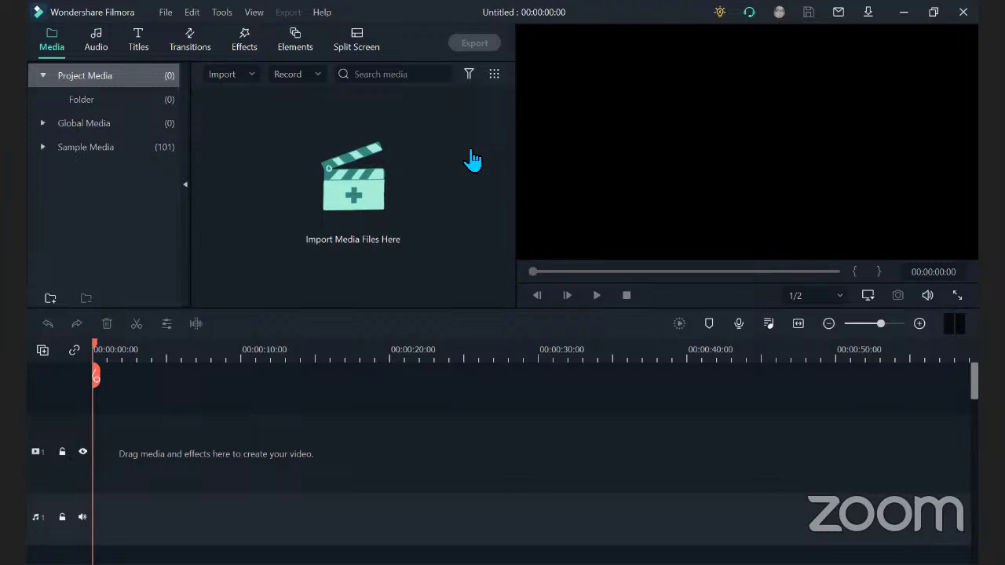
Import the images Slide1 and Slide2 from the German-Main Page folder into the project media
click(351, 186)
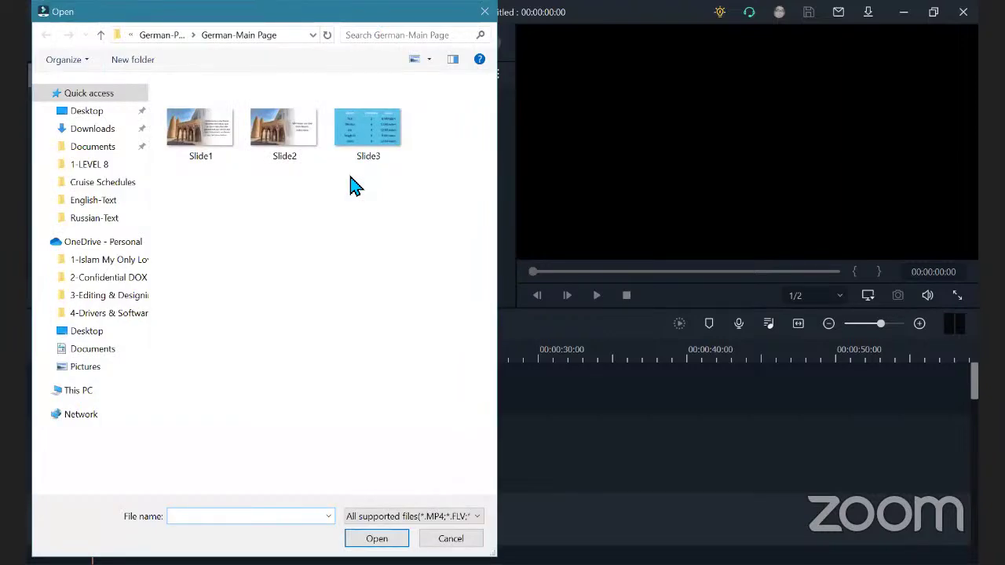
double_click(215, 147)
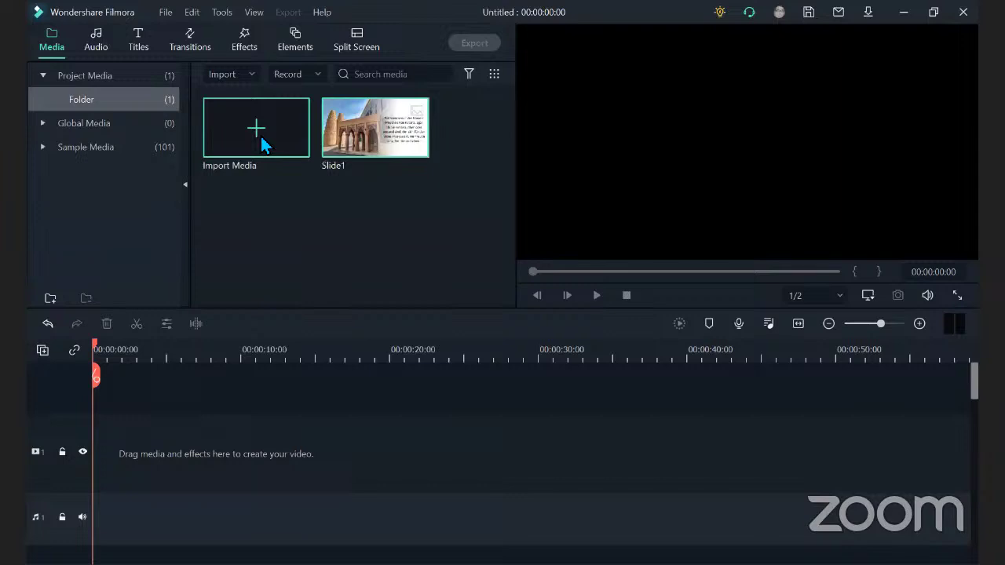
click(306, 141)
double_click(306, 140)
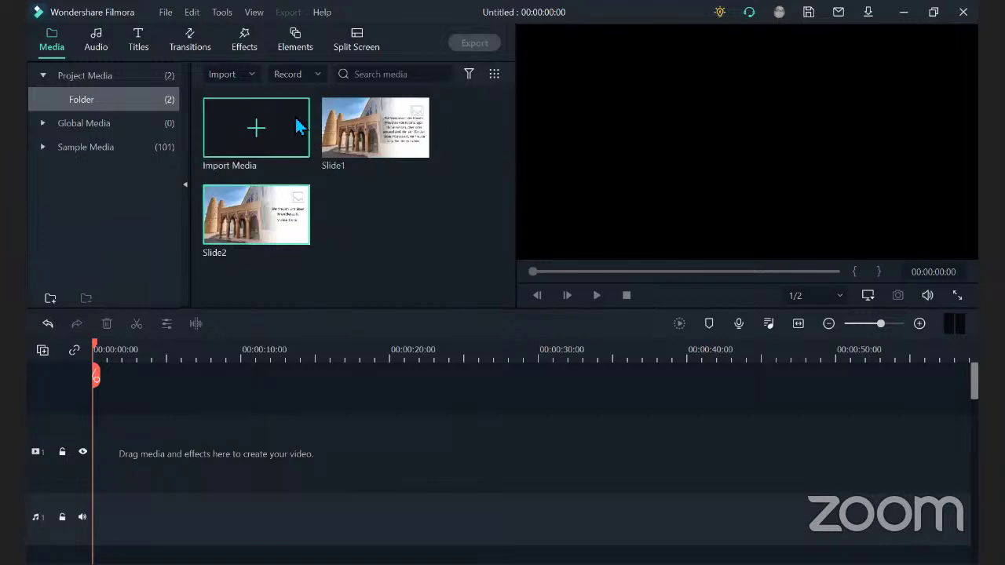
click(139, 49)
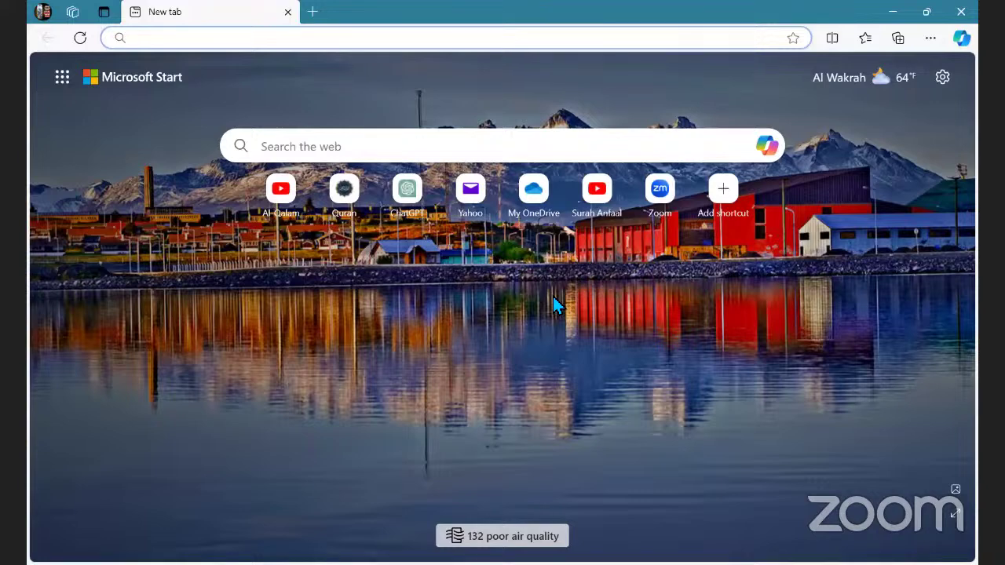
Search the web for "download wondershare filmora" and open the official Wondershare Filmora page from the results
click(408, 143)
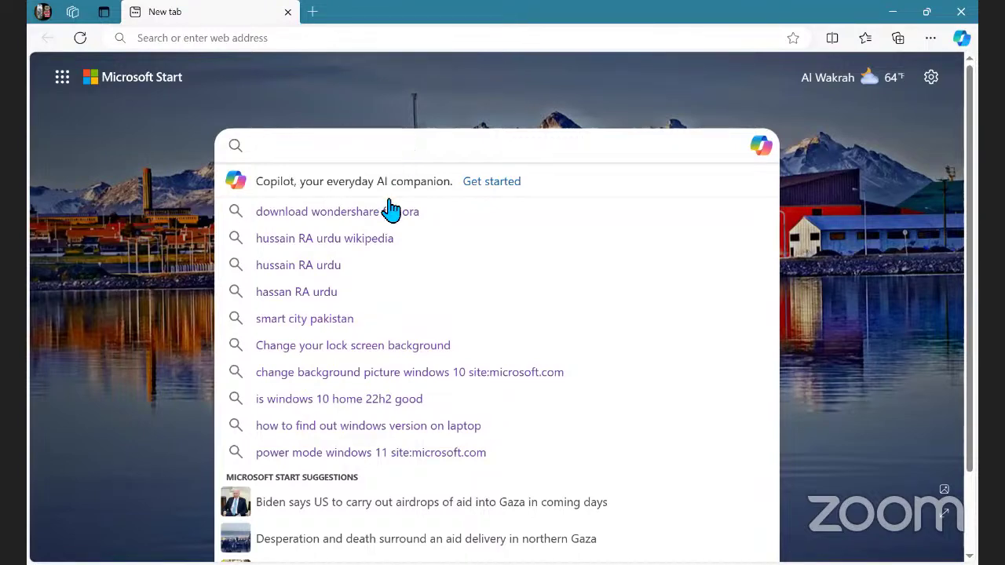
click(383, 224)
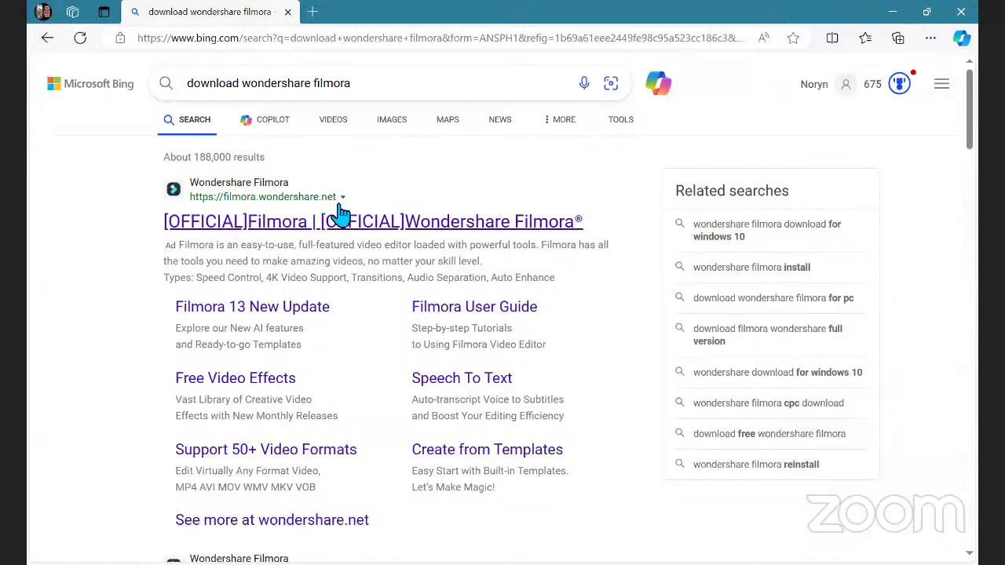
click(289, 226)
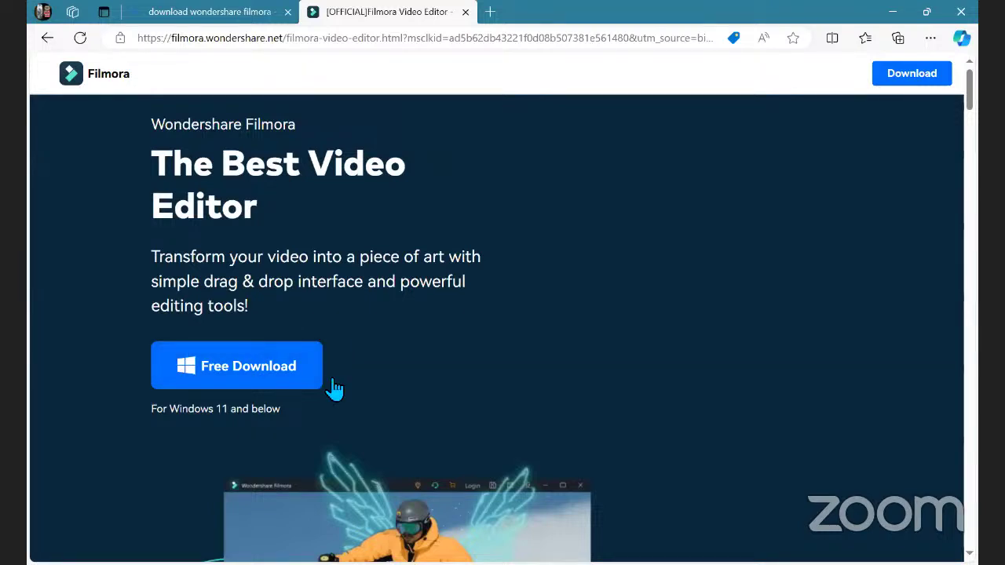
Download the free Windows version of Filmora, save the installer filmora-idco_setup_full1901.exe and open it
click(271, 383)
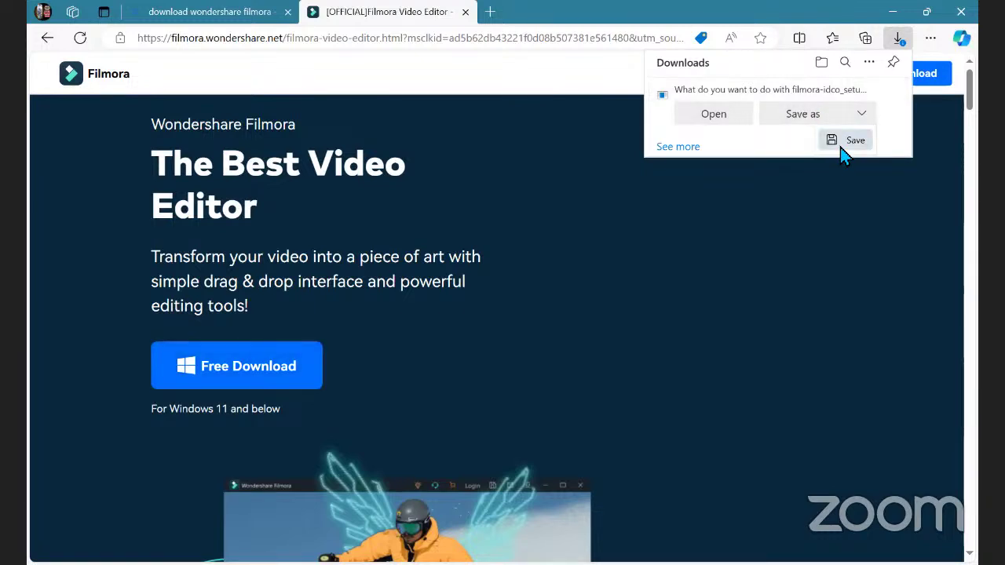
click(840, 146)
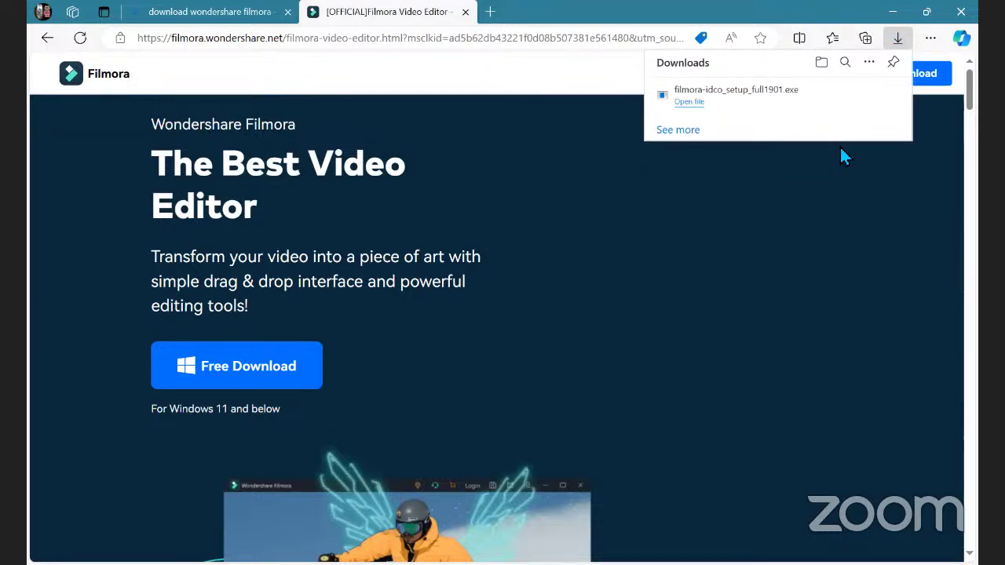
click(694, 110)
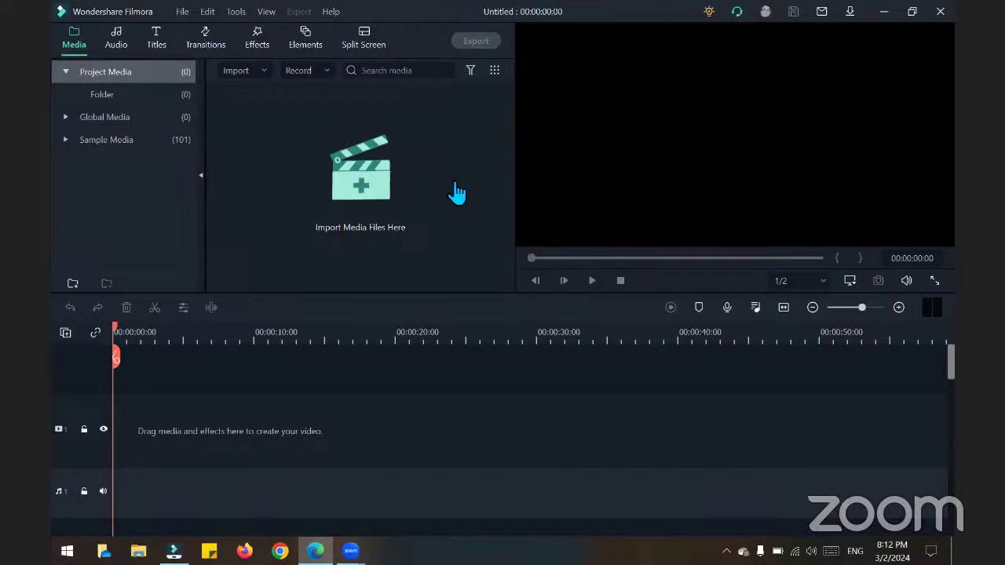
Import photo 20240116_100645 from Documents/1-Islam My Only Love/A-My Dawah Projects/Blue Masjid Katara/1-Virtual Masjid Tour/2-Common Pics N Videos/Salaat Positions
click(373, 192)
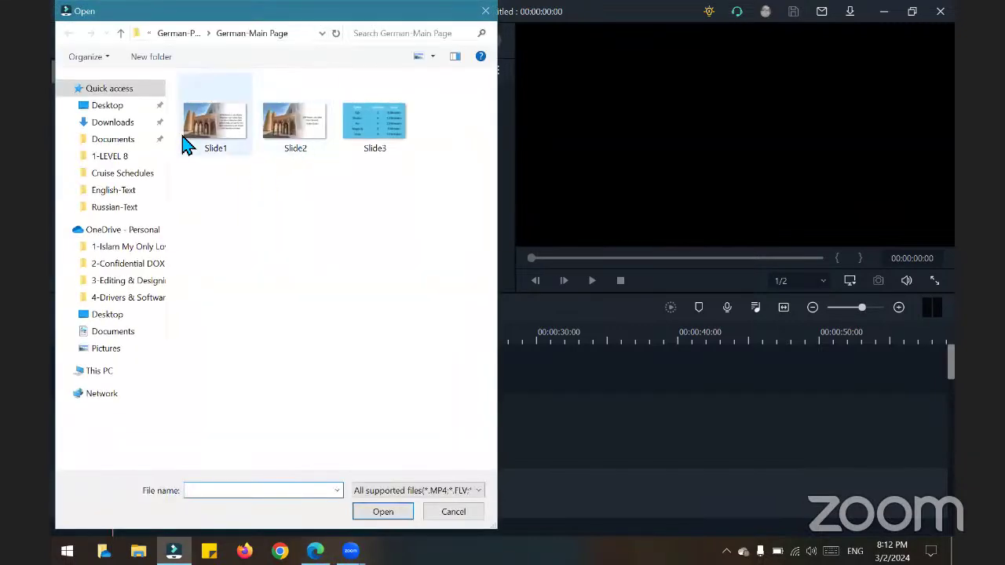
click(120, 137)
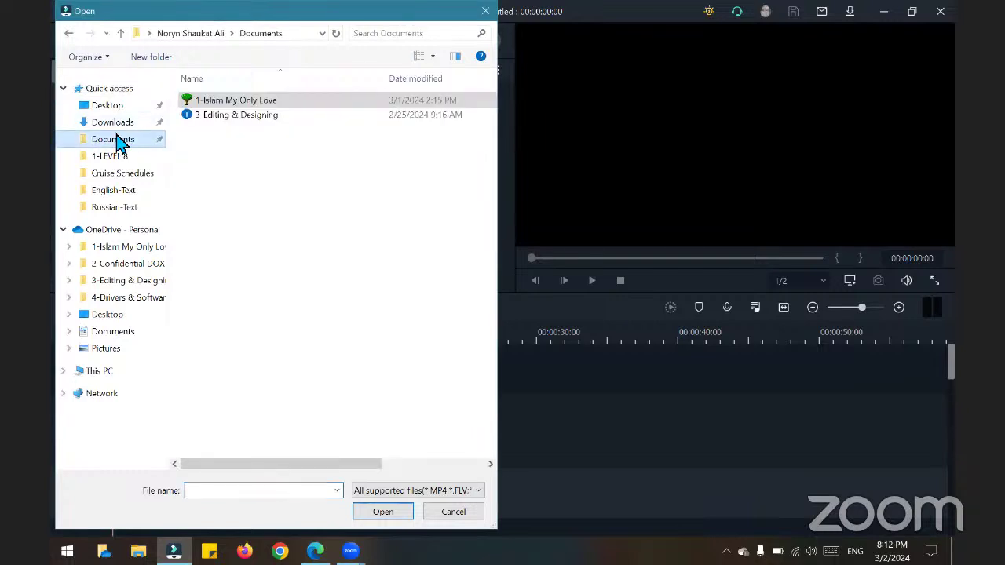
double_click(262, 102)
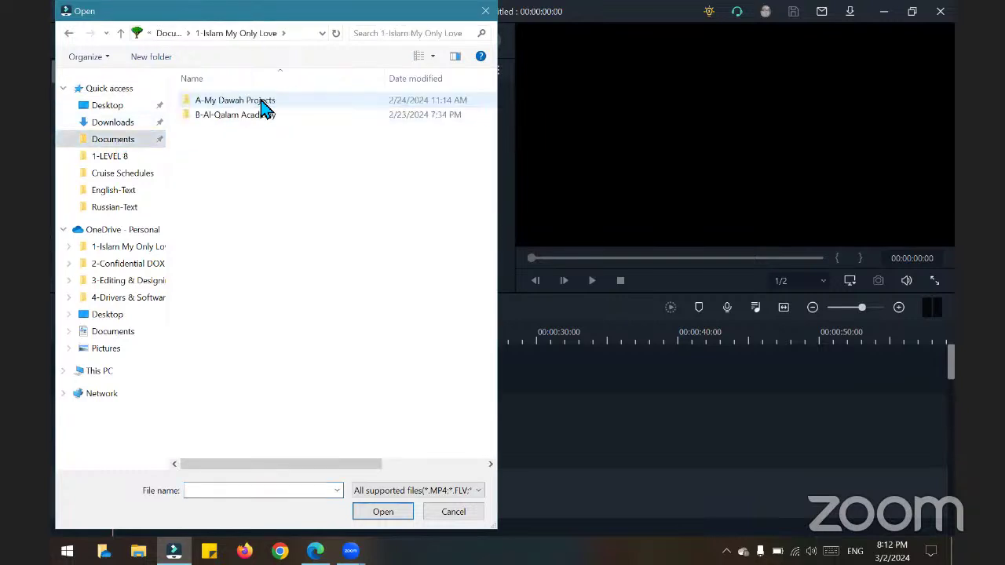
double_click(263, 103)
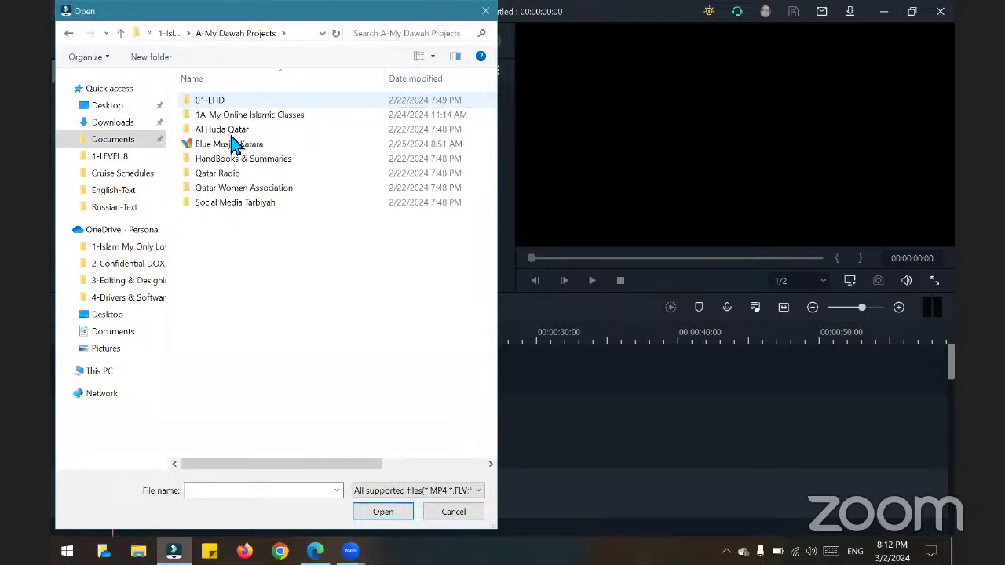
double_click(233, 147)
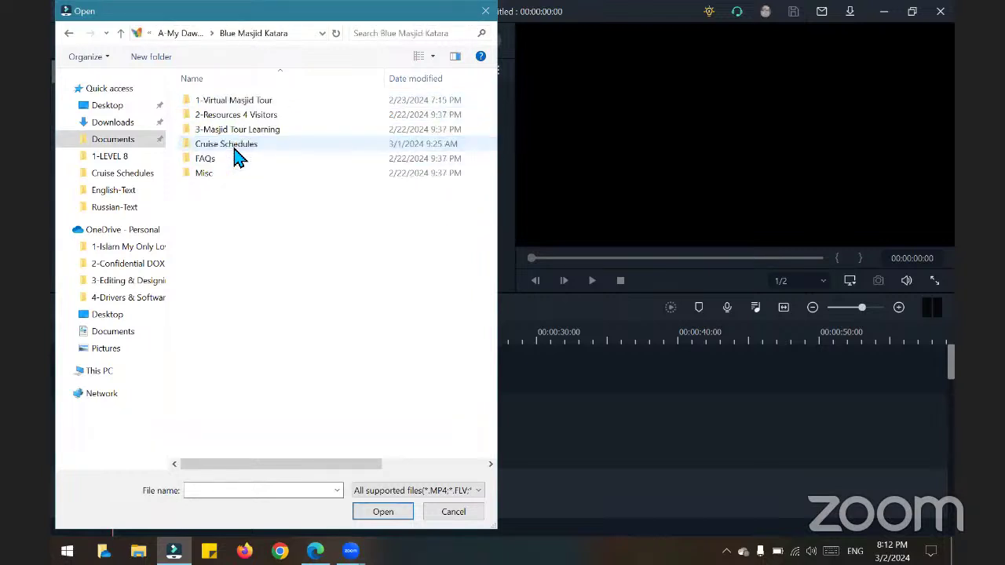
double_click(271, 101)
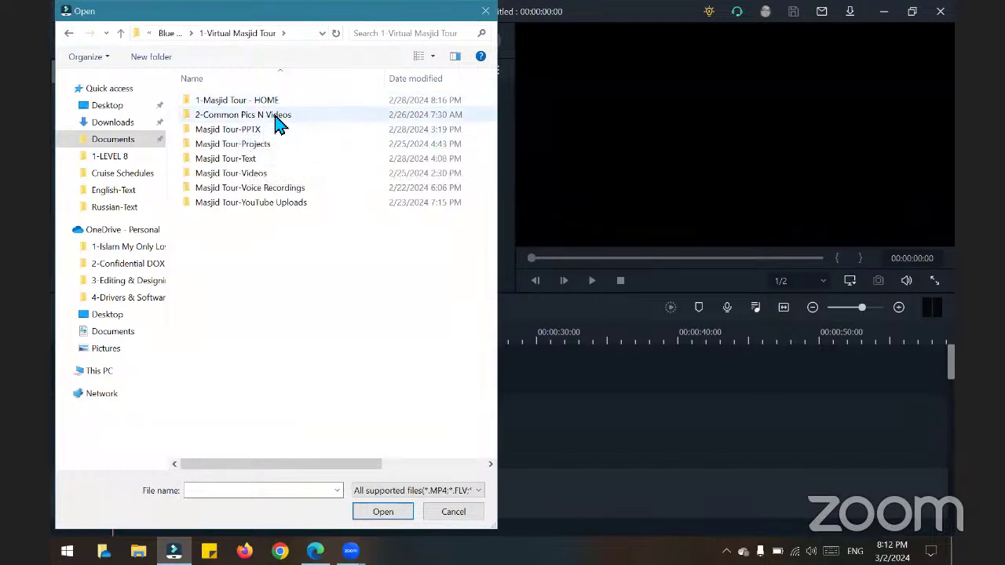
double_click(278, 116)
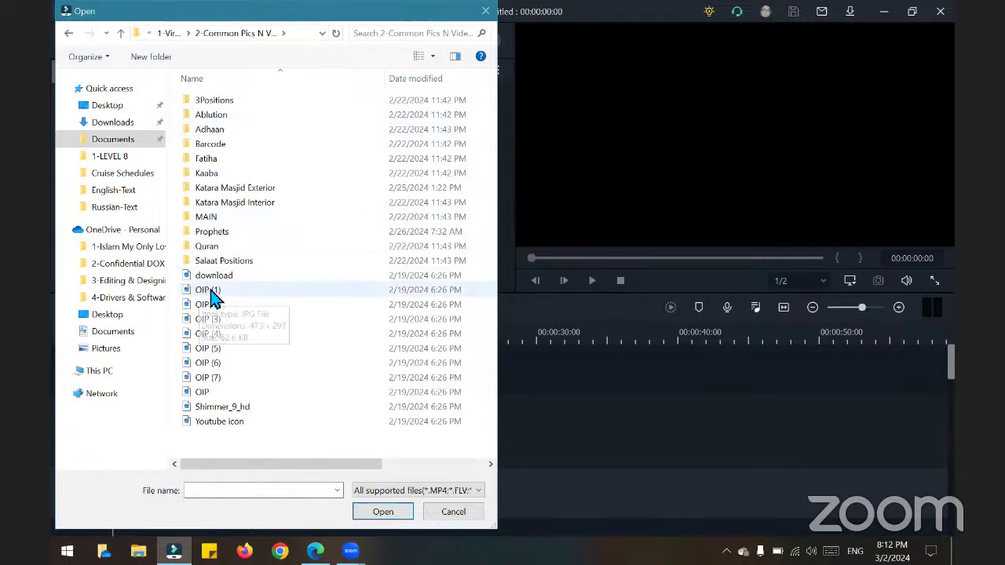
double_click(222, 264)
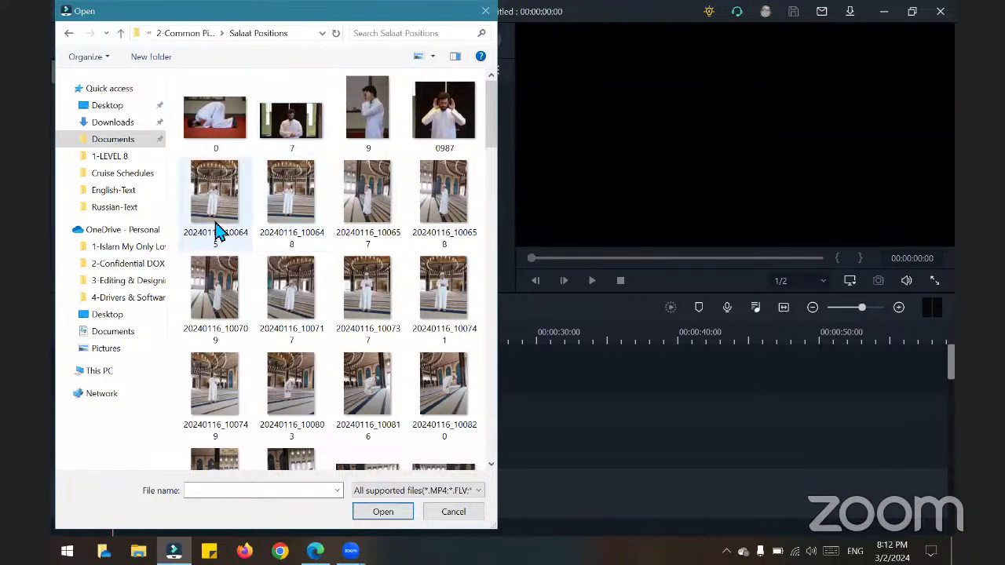
click(220, 210)
double_click(220, 210)
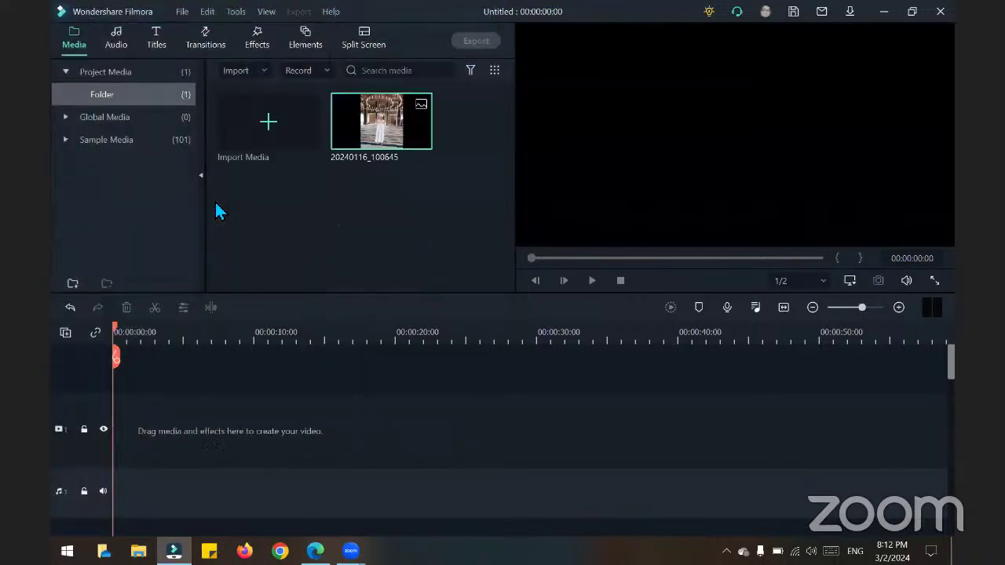
Import a second photo, 20240116_102003, from the Salaat Positions folder into the project media
mouse_move(234, 69)
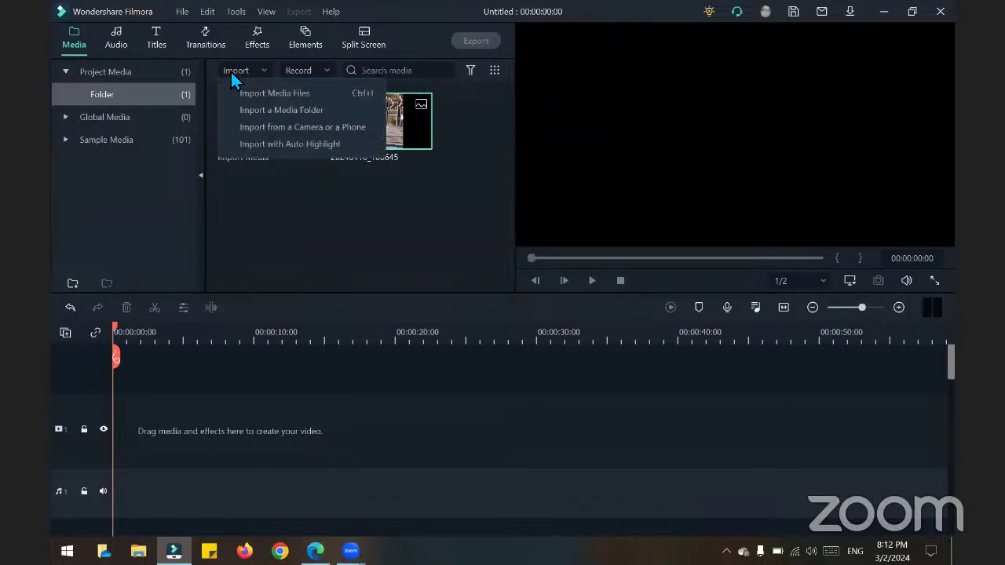
click(280, 100)
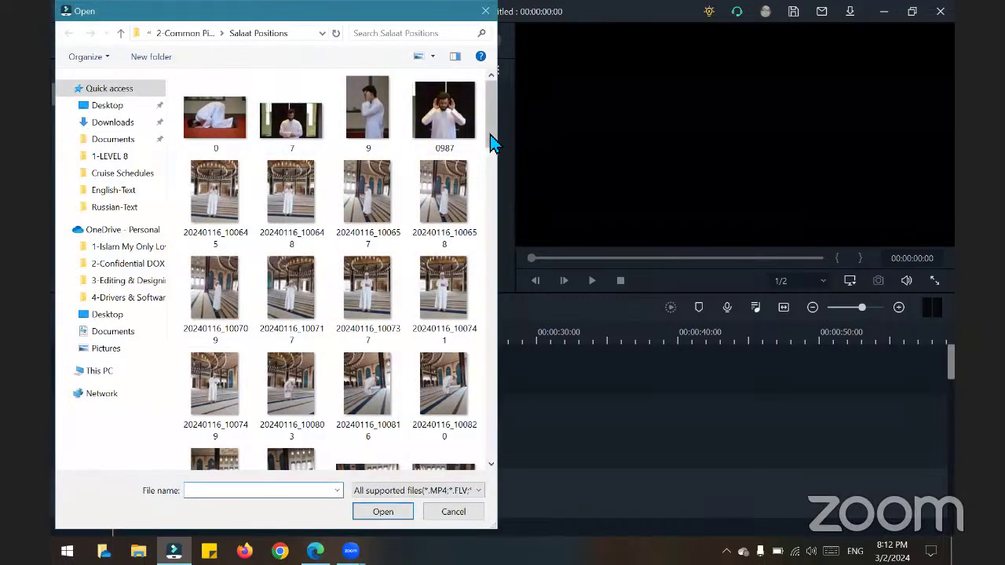
drag(492, 141, 489, 185)
double_click(371, 268)
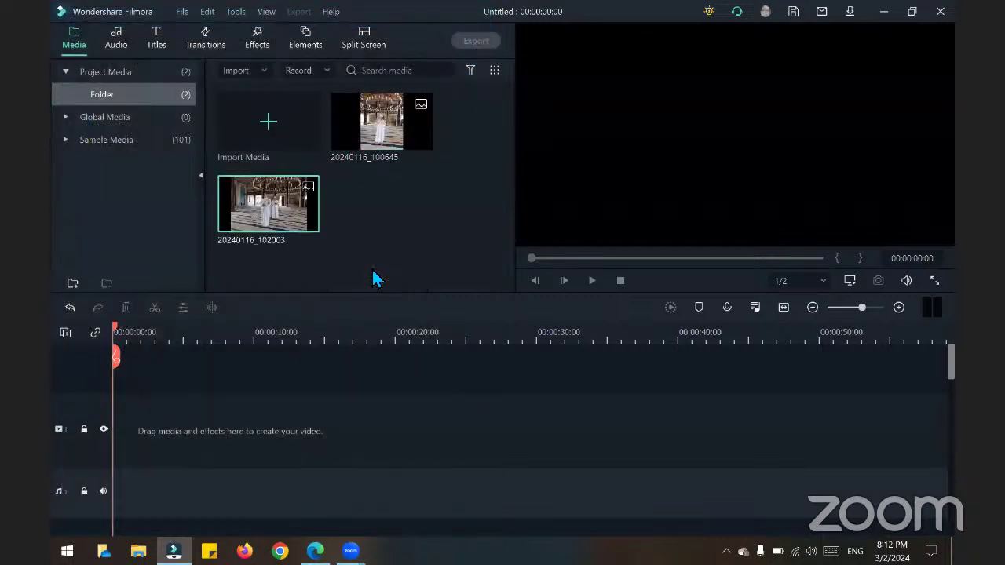
Add the photos 20240116_100645 and 20240116_102003 to the video track, one after the other
mouse_move(430, 149)
click(421, 140)
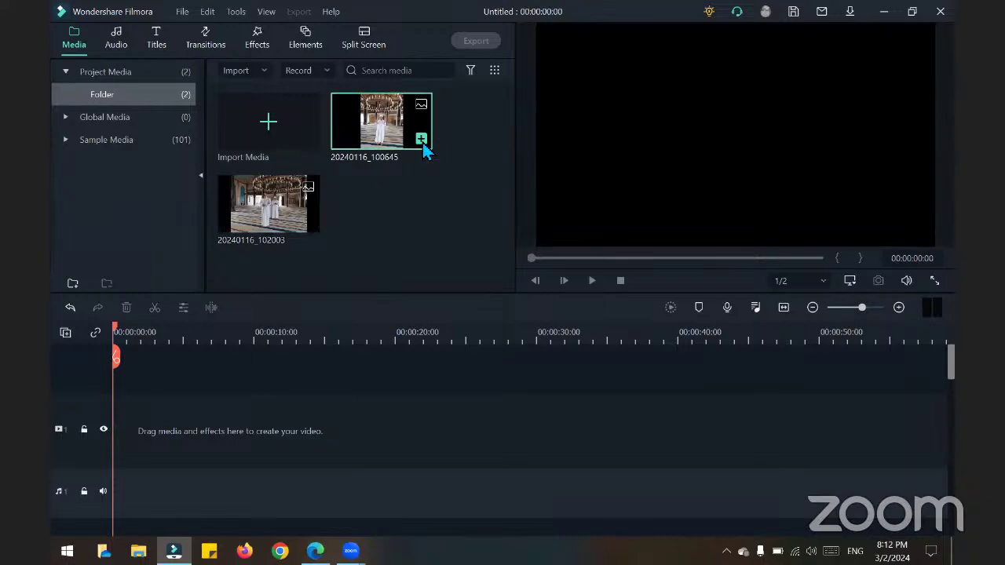
click(309, 222)
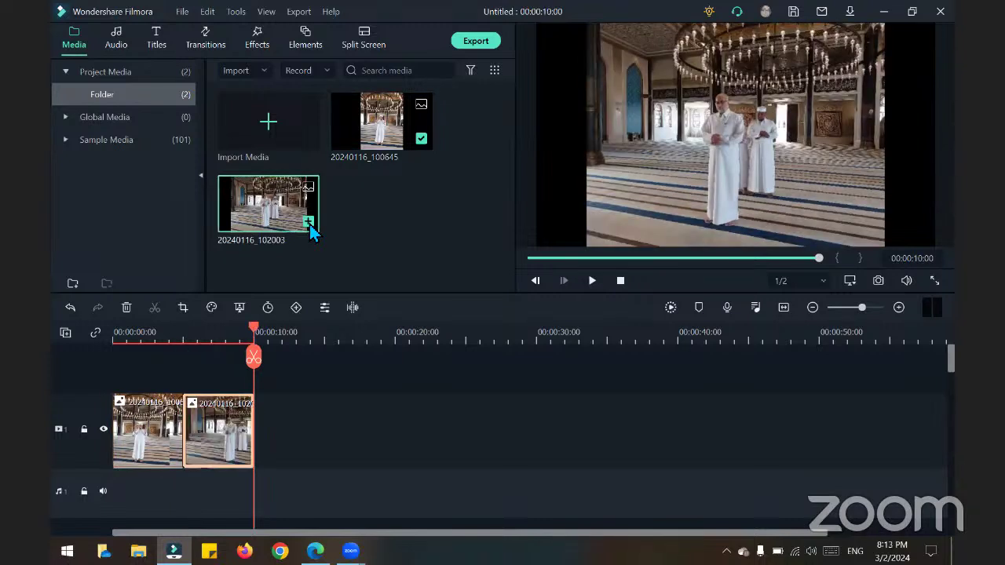
Toggle the Mute option in the audio recorder, record a voiceover through the microphone array and return to the Filmora project
click(327, 75)
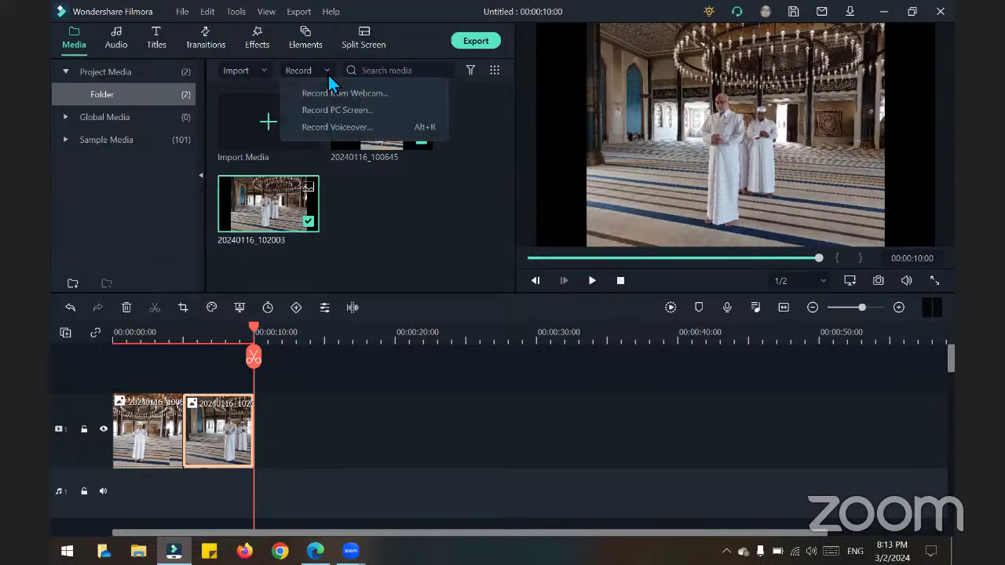
click(340, 128)
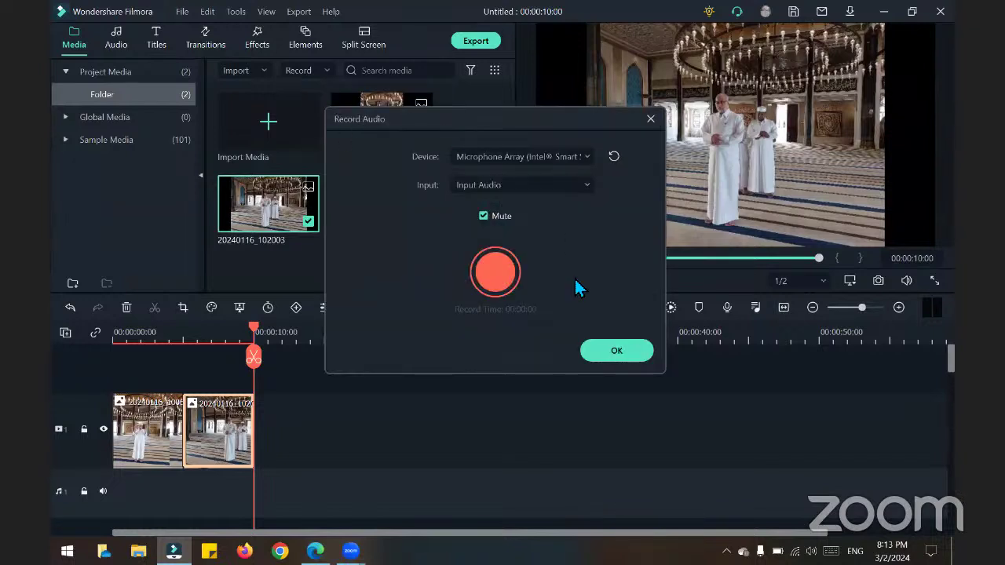
click(483, 216)
click(495, 272)
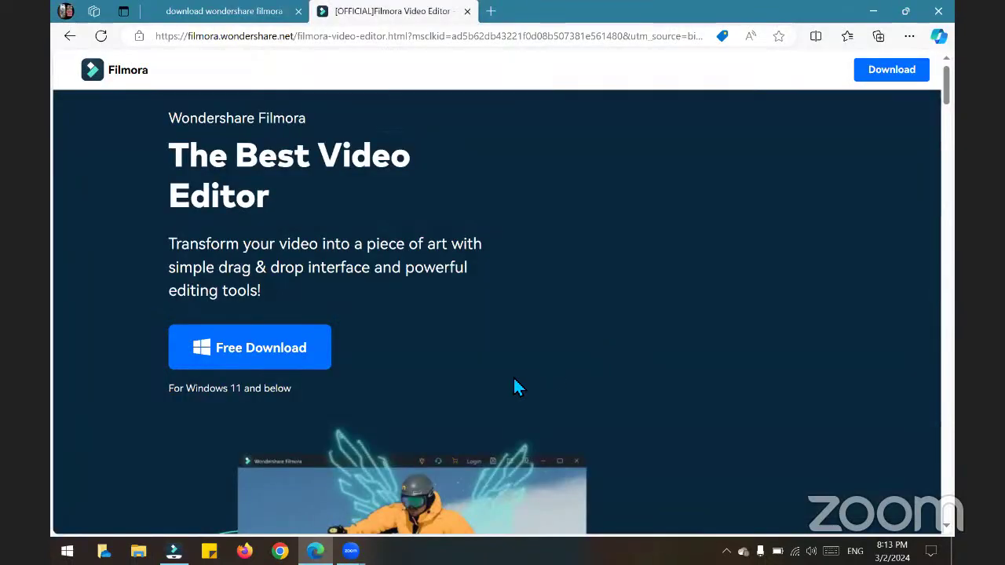
click(173, 551)
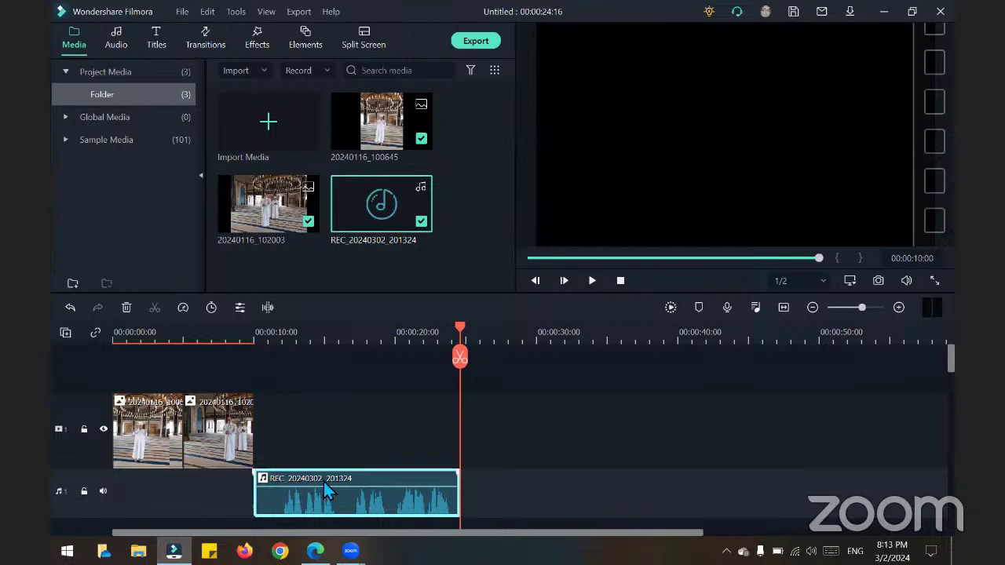
Move the voiceover clip to the start of the audio track and extend the second photo to end with it
drag(274, 502, 129, 508)
click(221, 447)
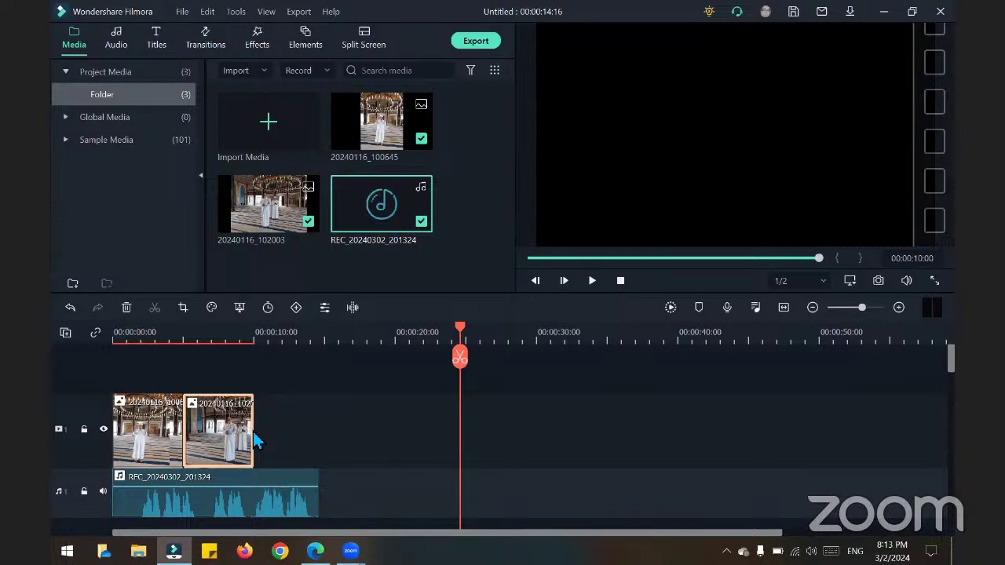
drag(256, 437, 316, 433)
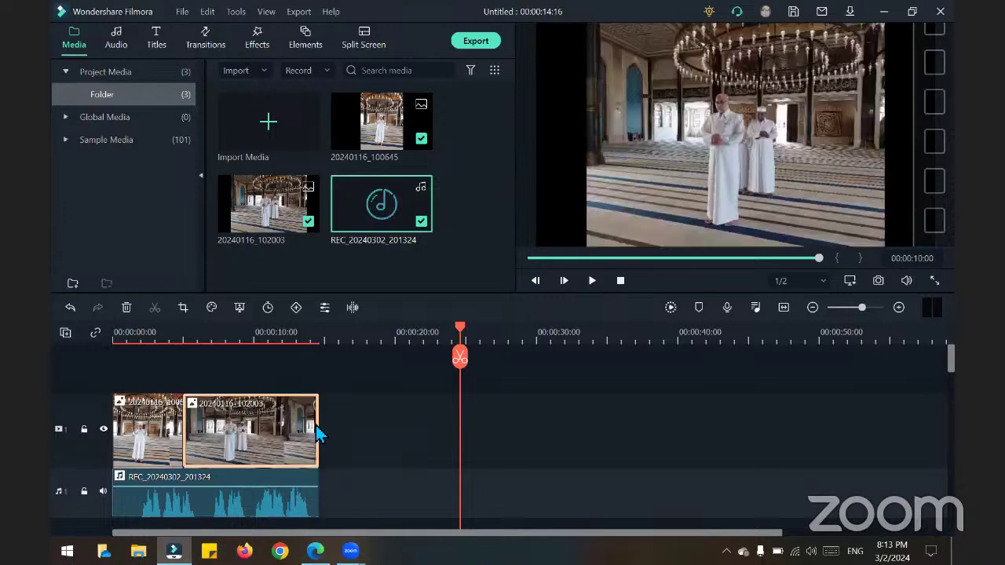
Play the timeline from the beginning to check the photos against the voiceover, and pause the playback
drag(816, 262, 509, 266)
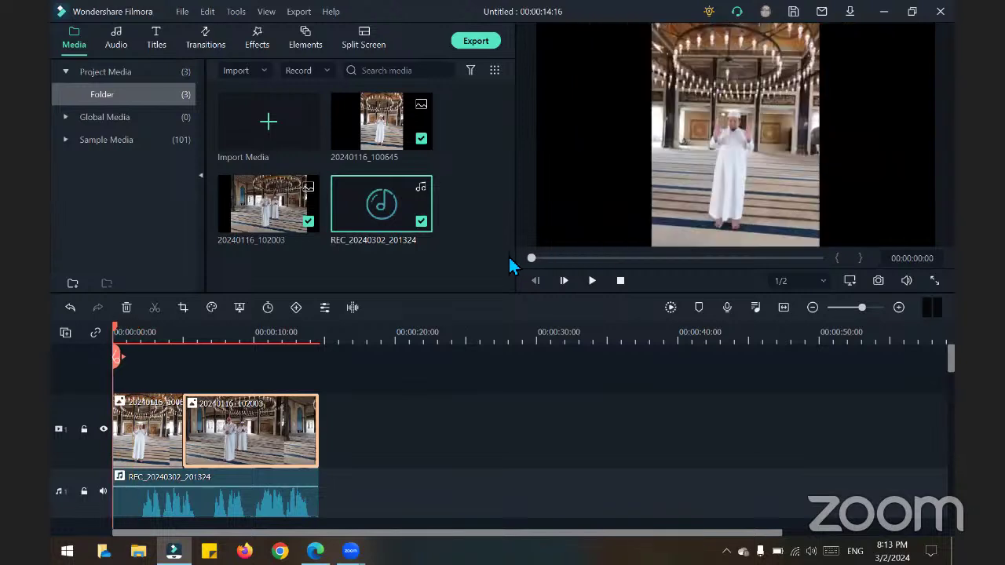
click(592, 281)
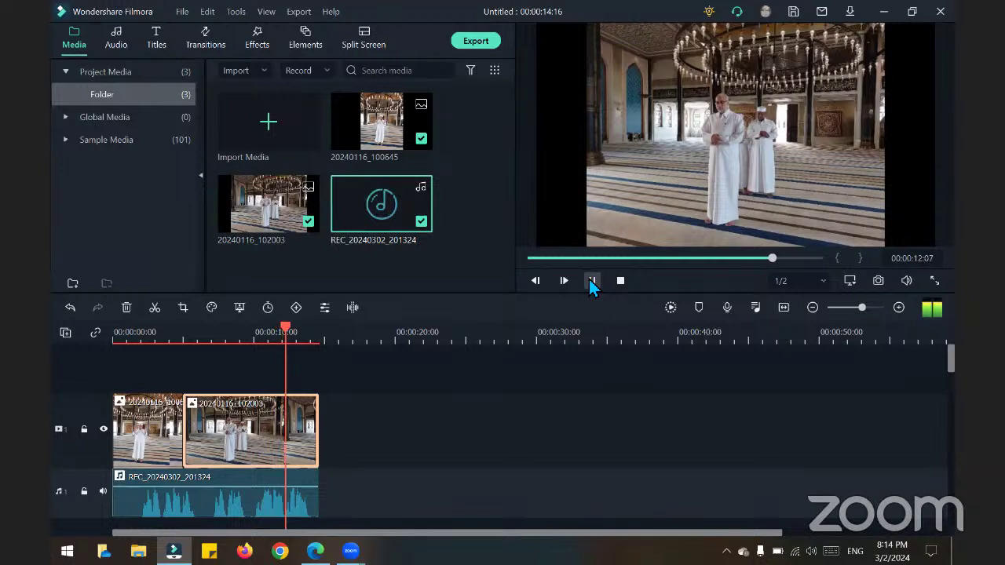
click(591, 281)
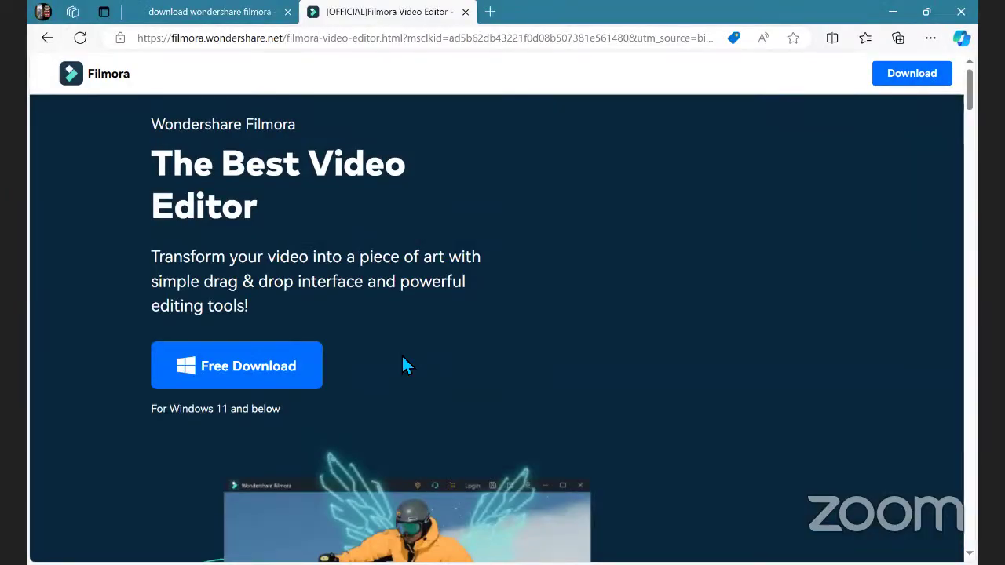
Go back to the "download wondershare filmora" search results in the browser and reopen the official Filmora page
click(222, 11)
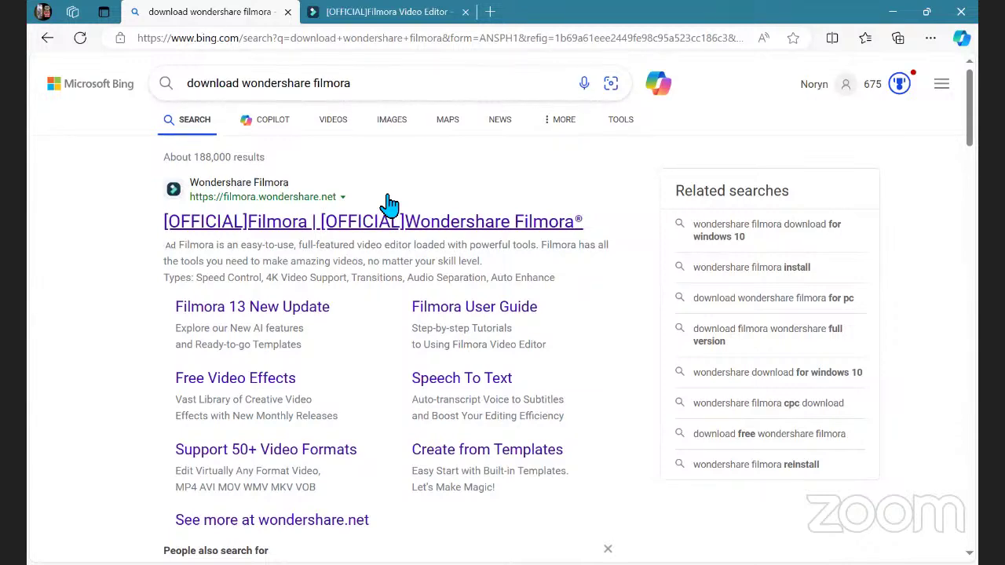
click(284, 233)
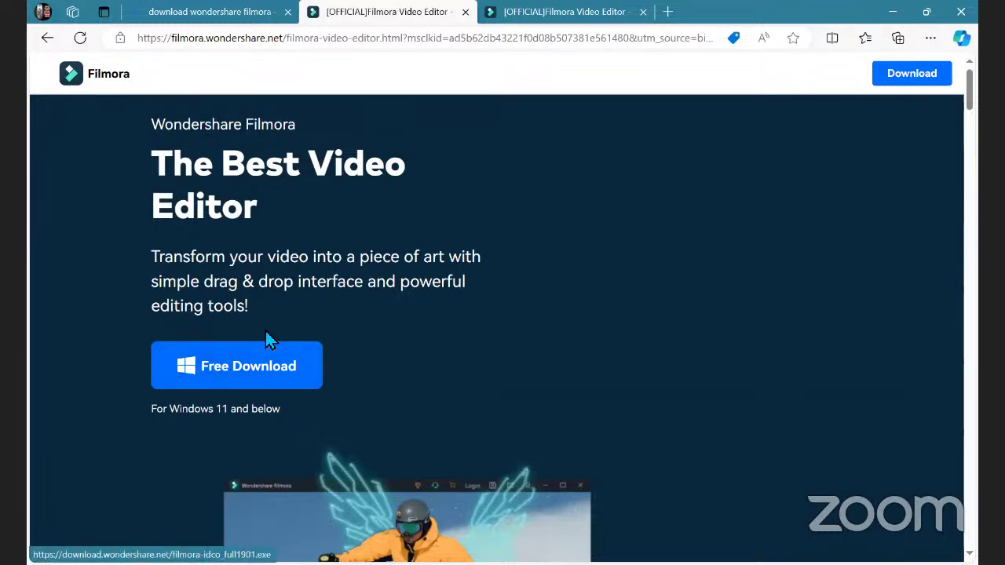
Start the free Filmora download for Windows, revisit the search results, and check the save options for the installer file
click(232, 383)
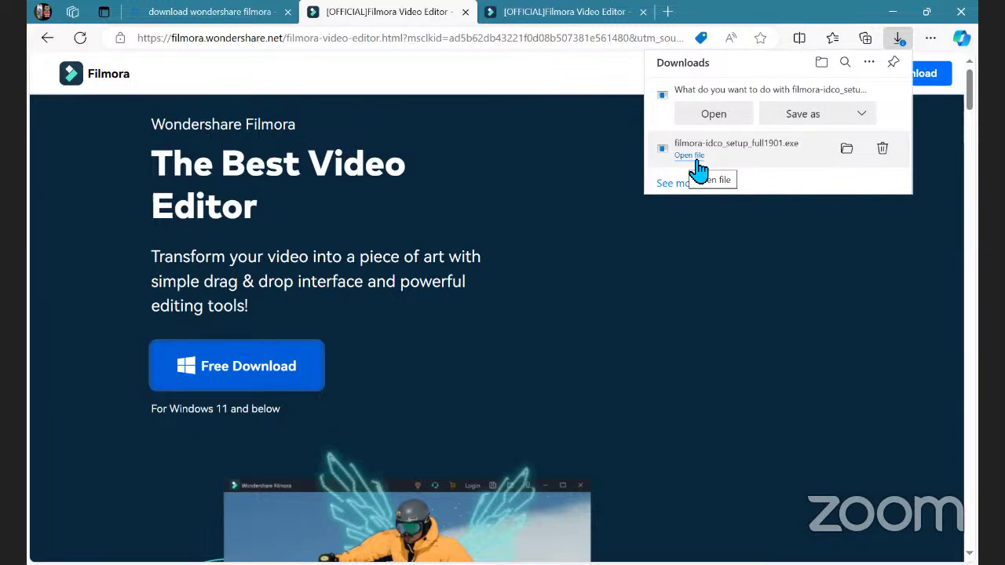
click(233, 19)
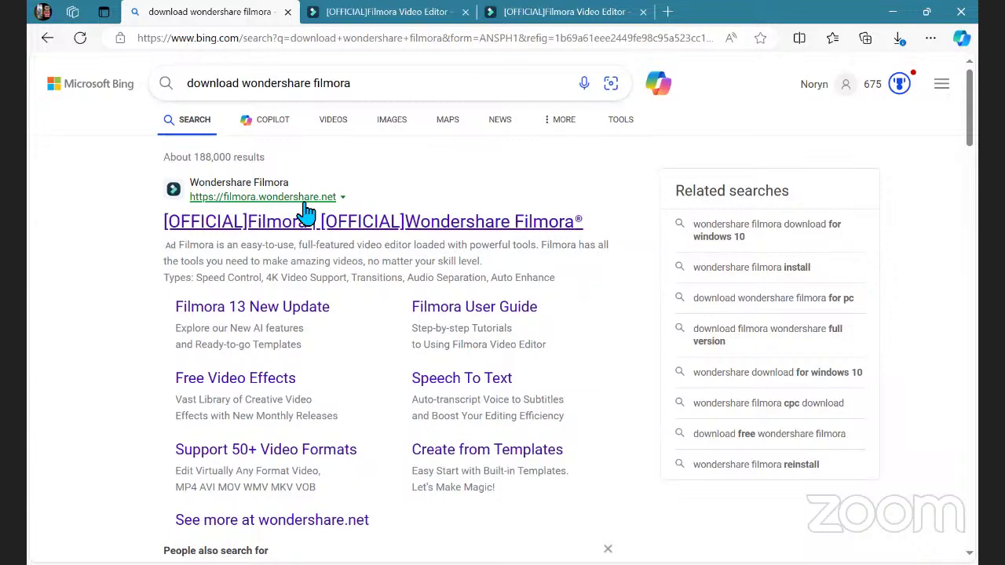
click(392, 14)
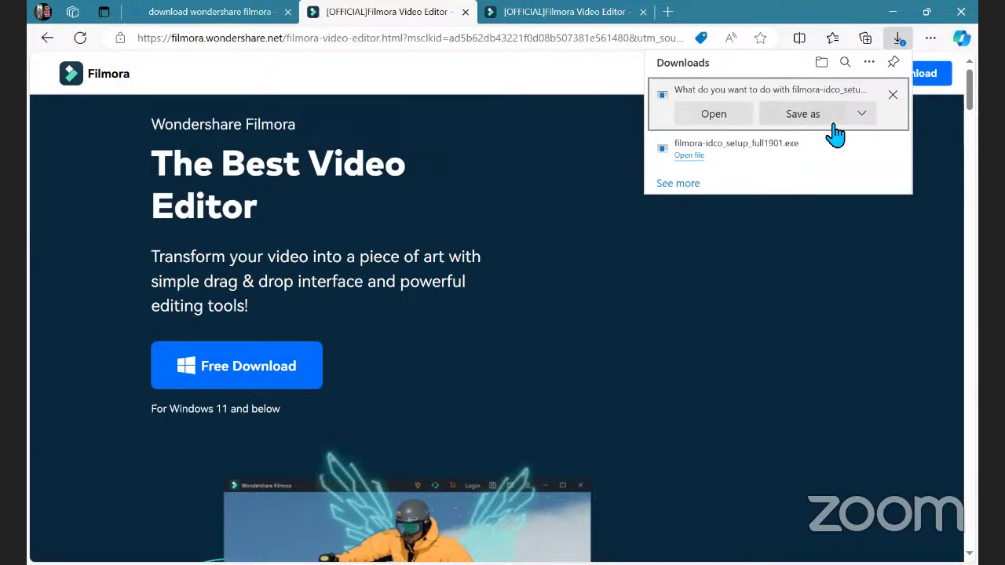
click(861, 123)
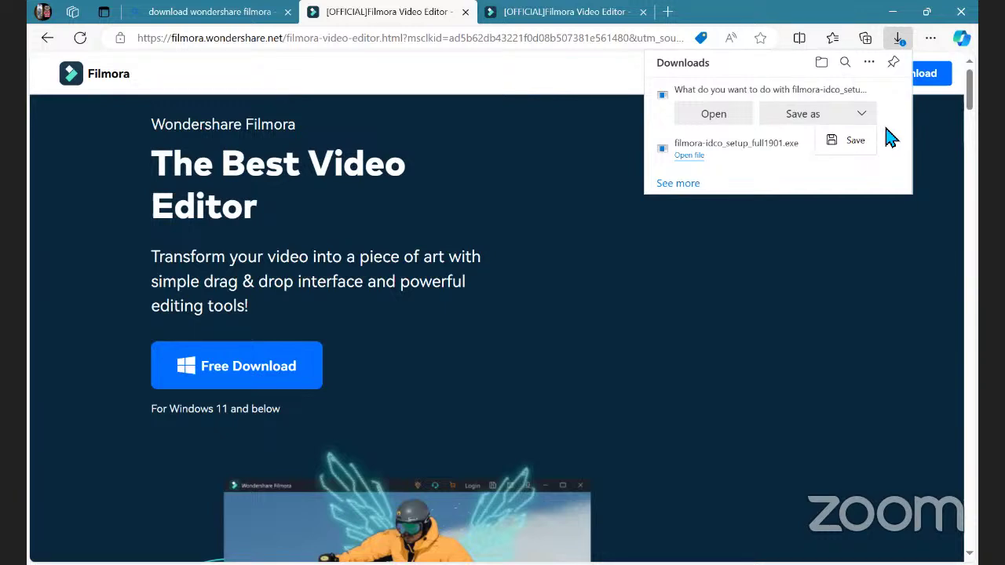
click(889, 137)
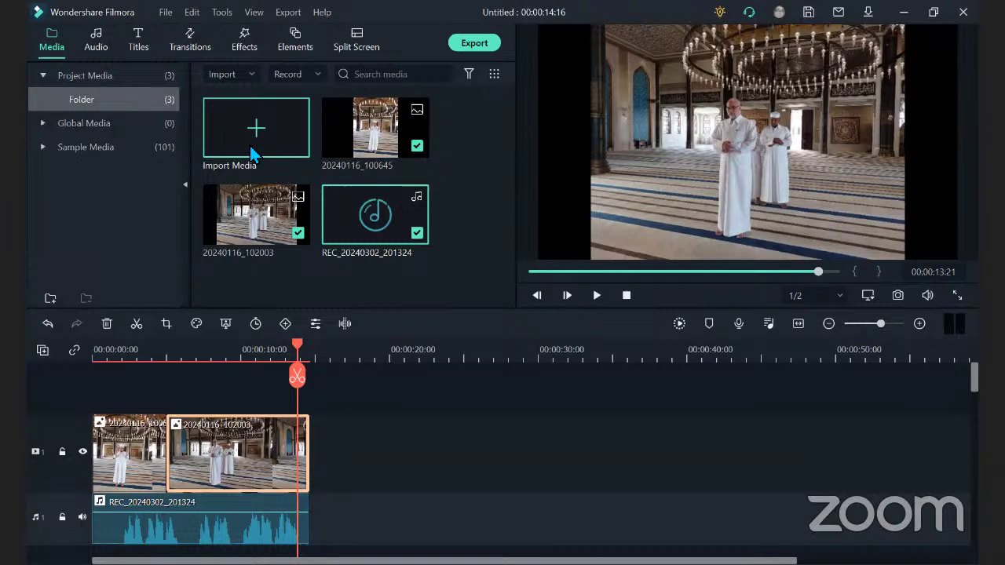
Import all files from the Katara Masjid Exterior folder into the Filmora project media
click(249, 146)
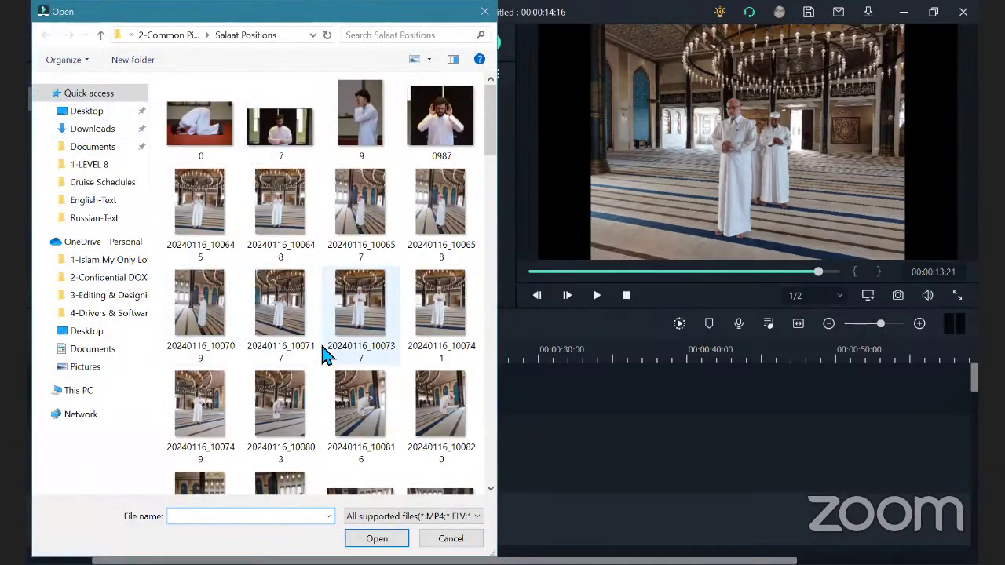
click(100, 38)
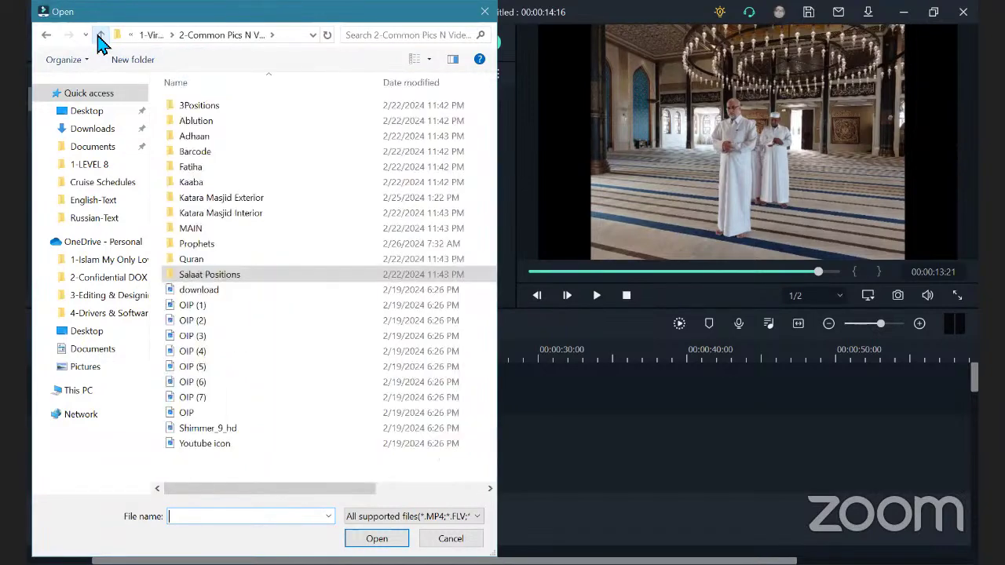
click(252, 201)
double_click(252, 202)
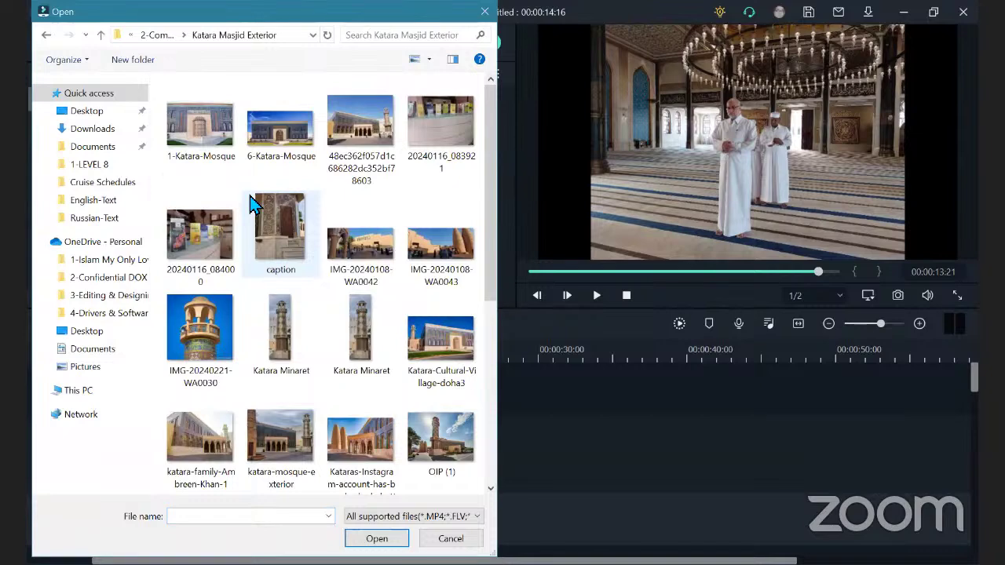
click(222, 145)
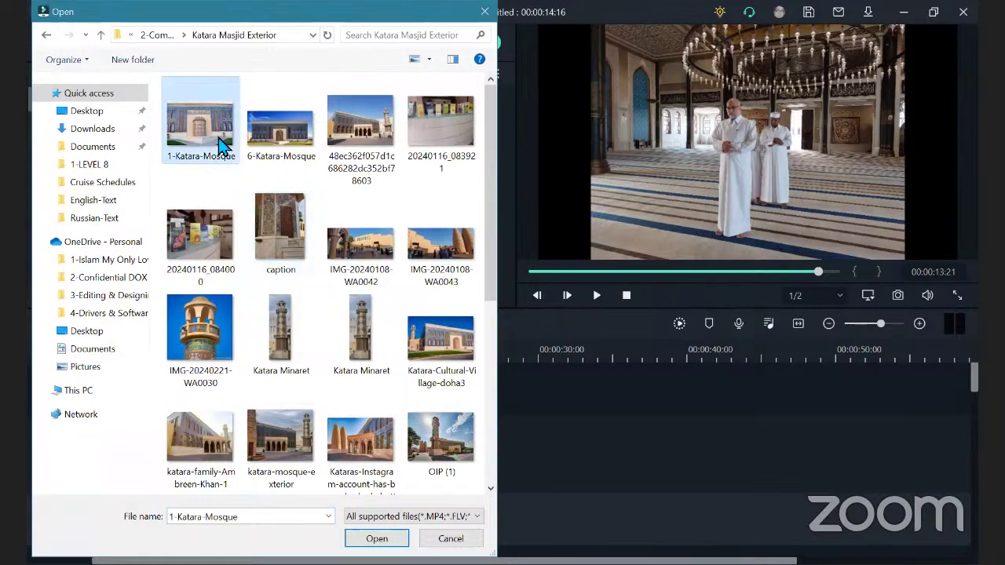
key(ctrl+a)
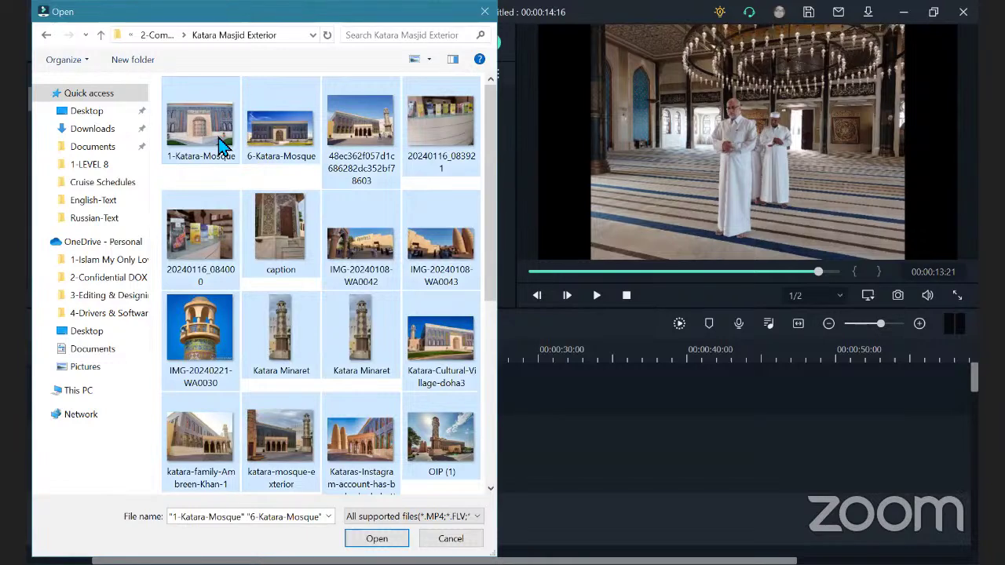
click(359, 538)
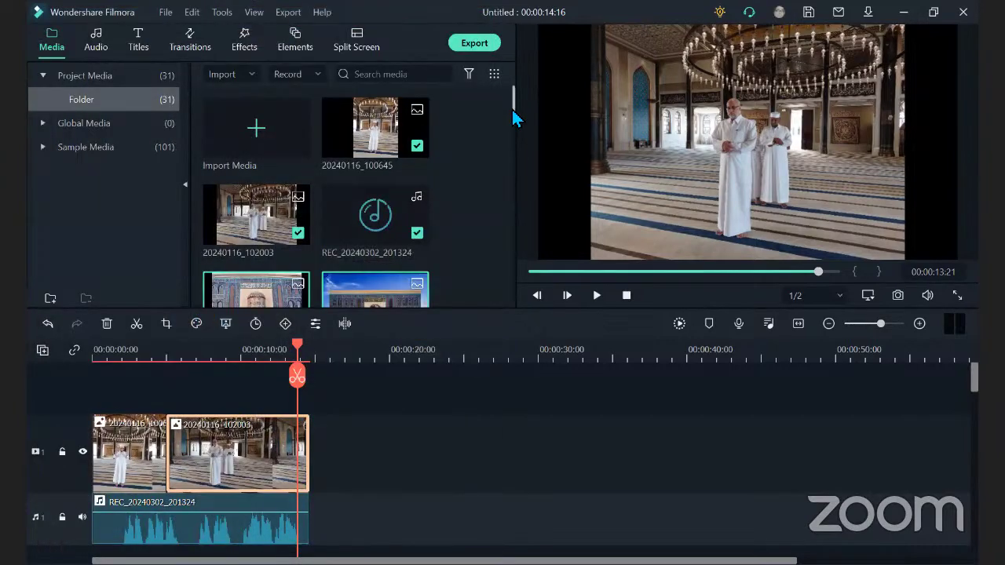
Add the visit-qatar photo to the video track after the second photo, at 00:00:14:18
drag(511, 107, 508, 298)
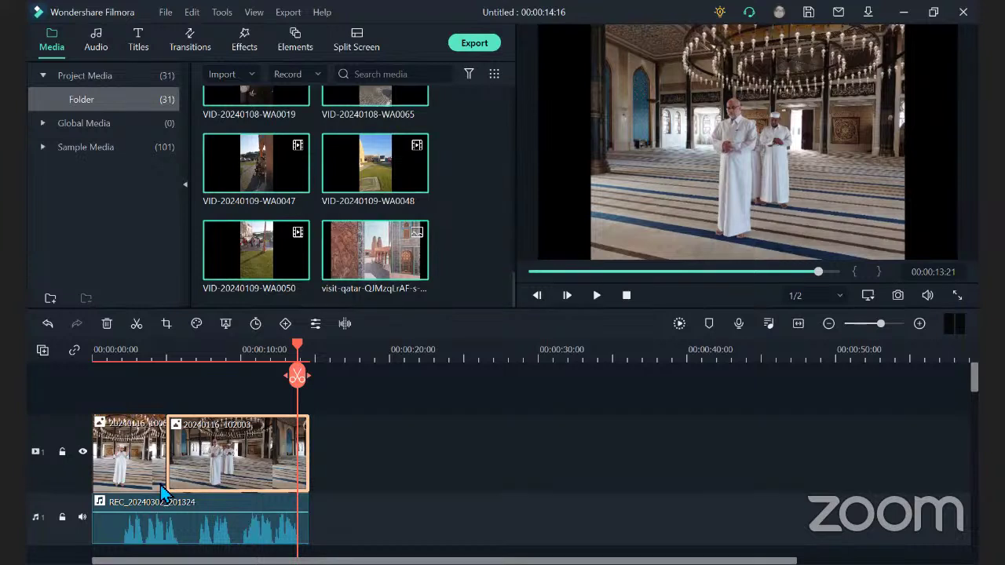
drag(298, 349, 311, 351)
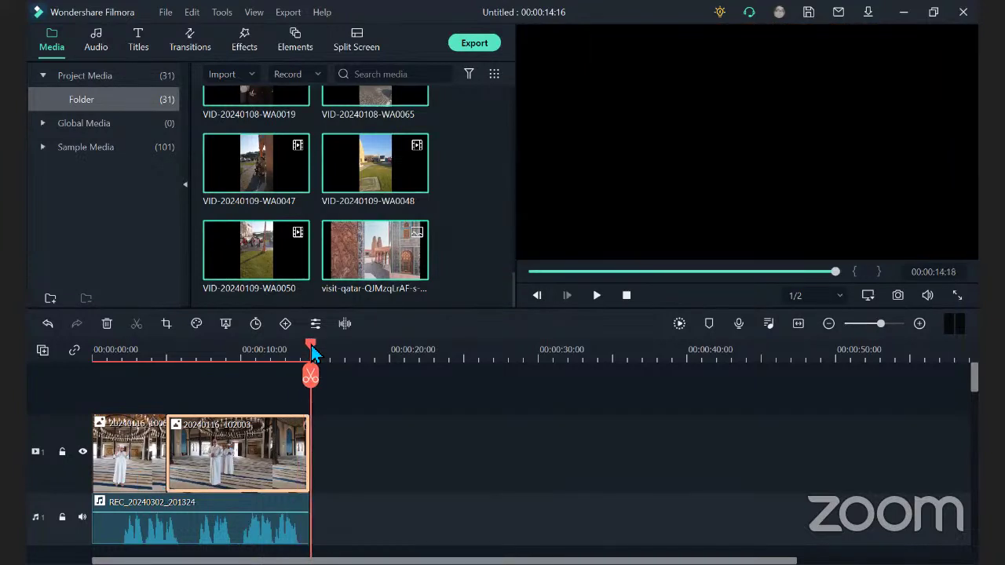
click(416, 269)
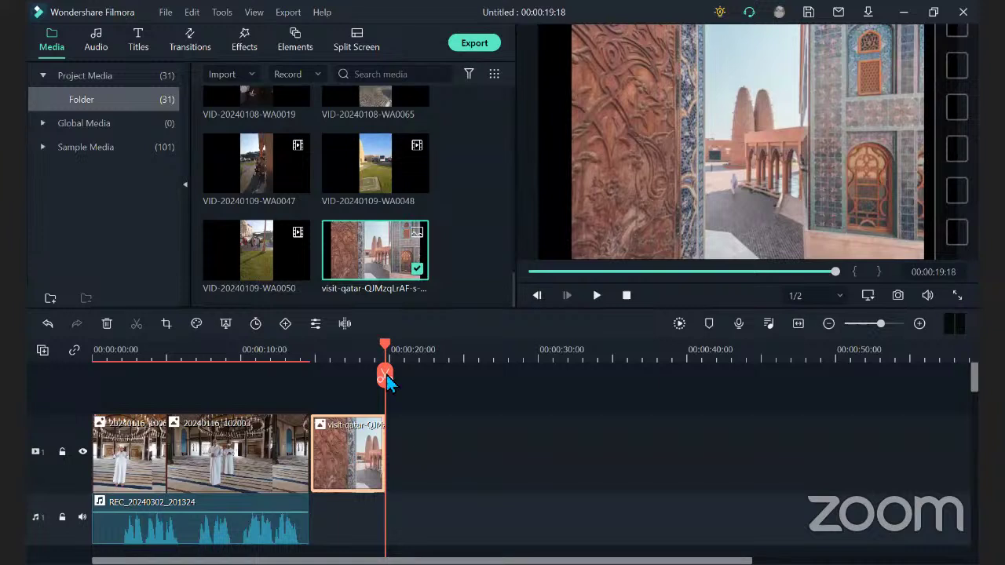
Extend the second photo, 20240116_102003, on the timeline until it ends at about 41 seconds
click(254, 484)
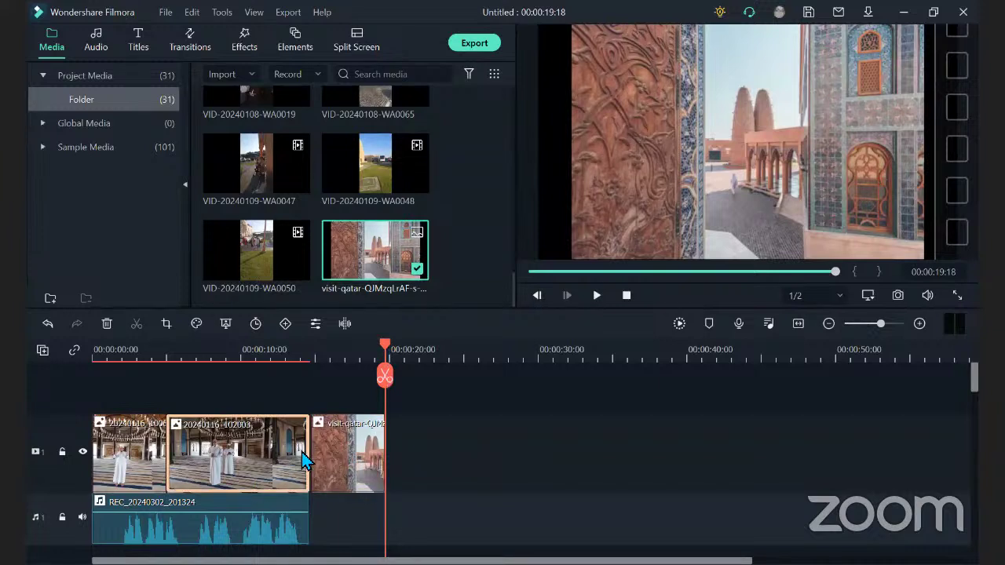
drag(311, 452, 311, 453)
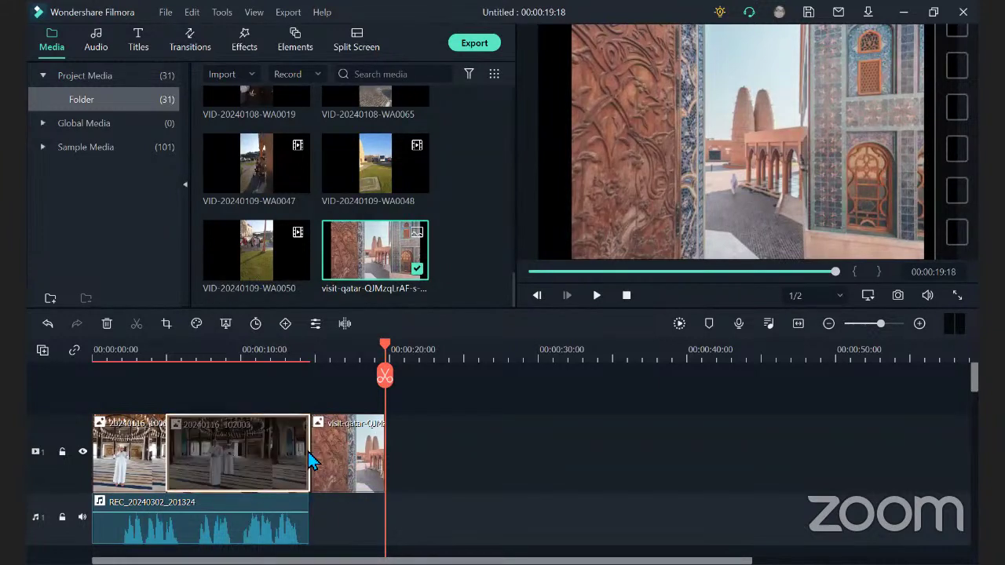
drag(308, 452, 316, 453)
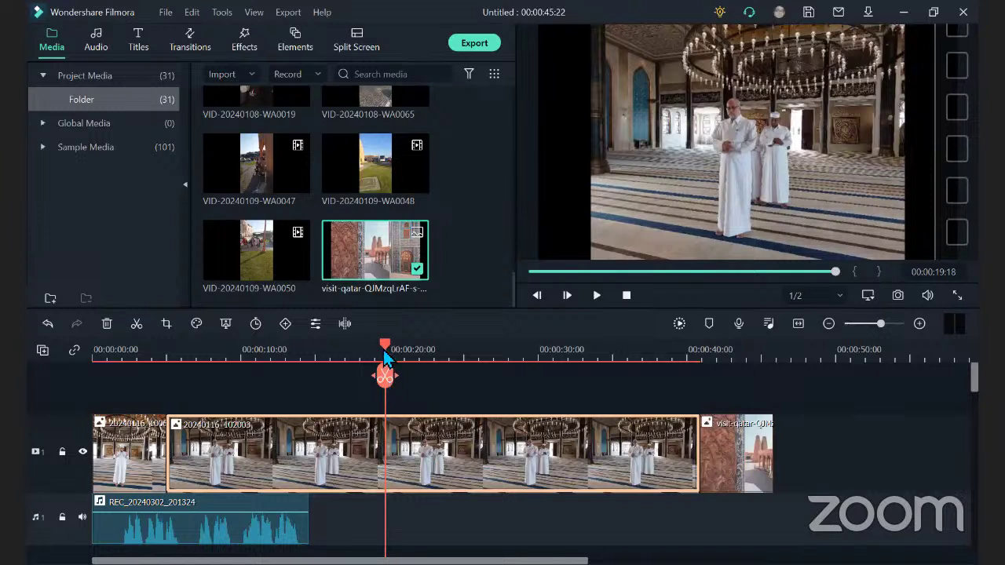
Split the second photo at 00:00:32:21 and delete the portion after the cut
drag(386, 353, 578, 385)
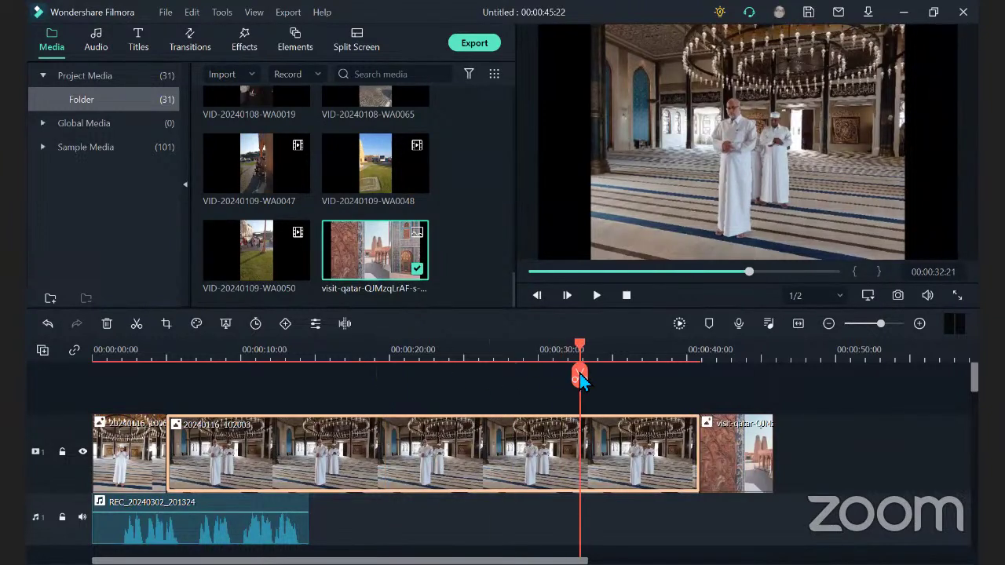
click(580, 380)
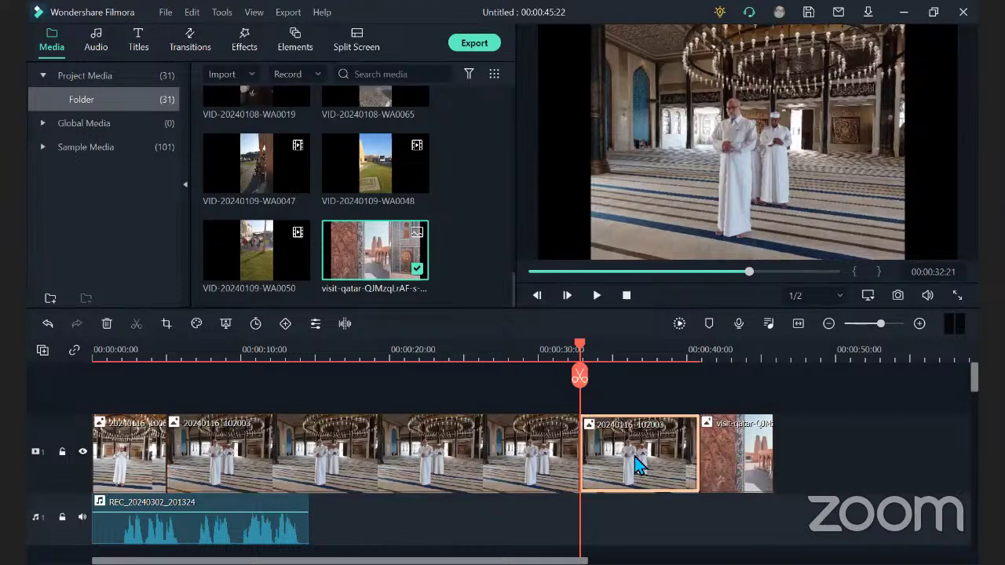
key(Delete)
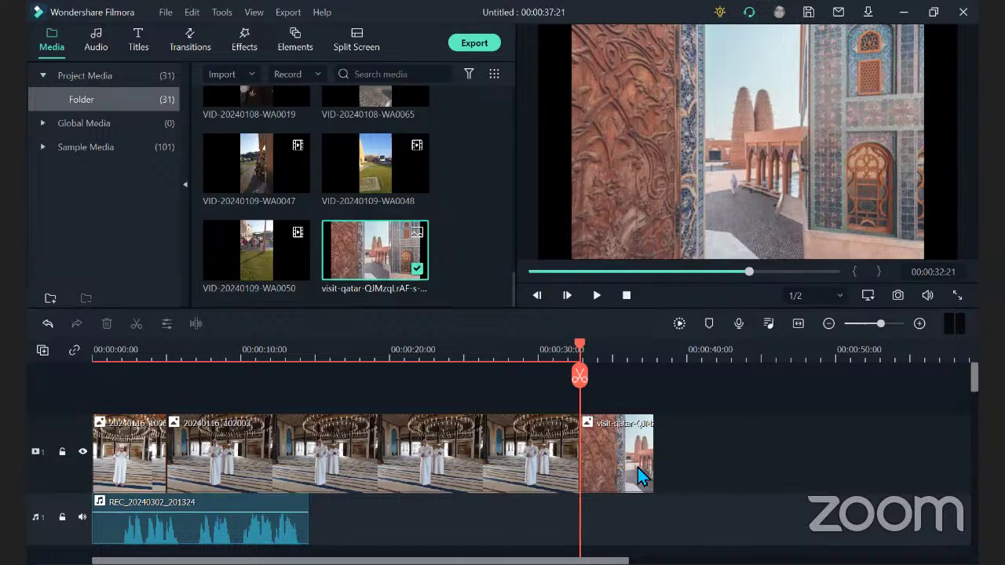
Insert the video VID-20240109-WA0047 before the visit-qatar photo, keeping the project settings at 1920 x 1080 25fps
click(436, 488)
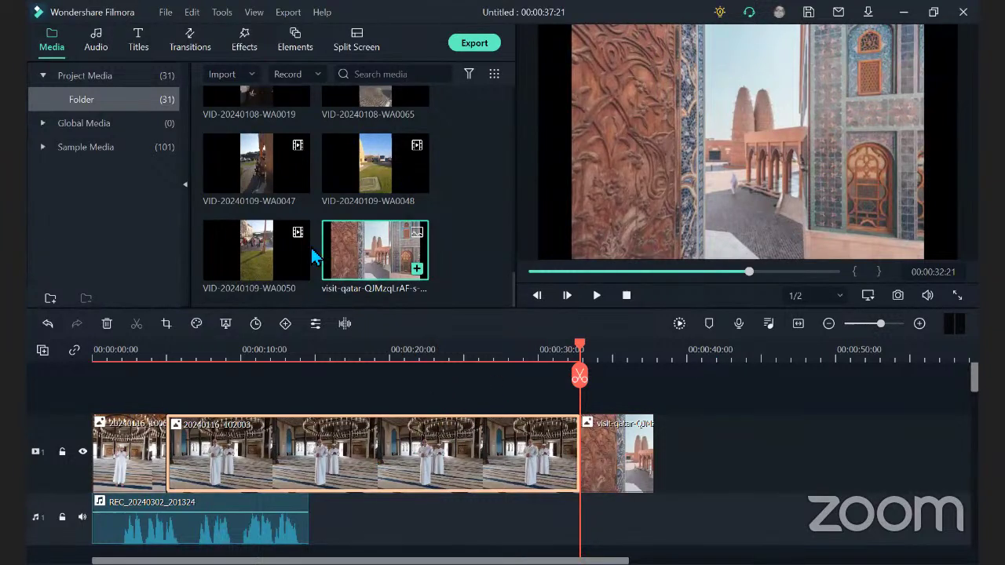
click(300, 184)
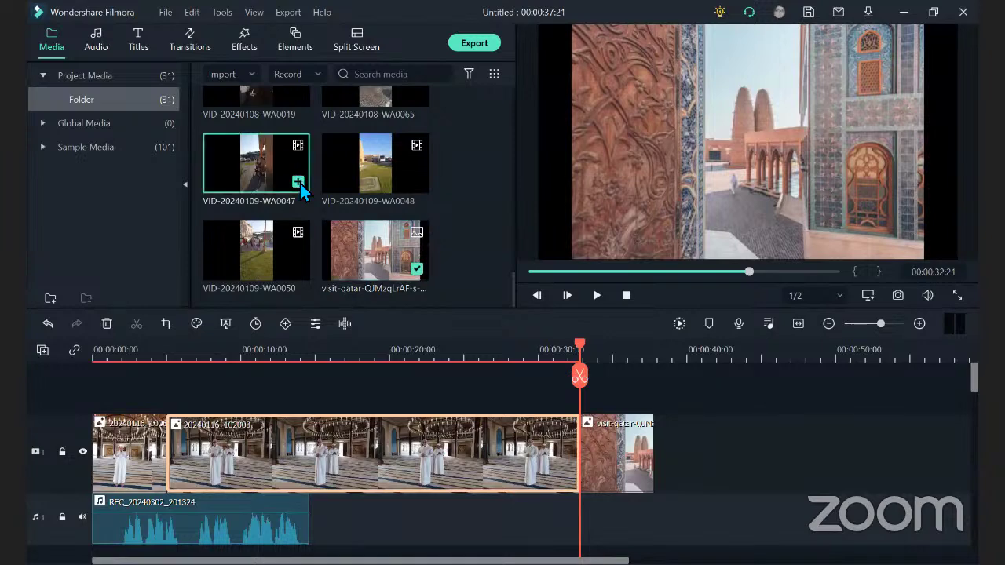
click(299, 182)
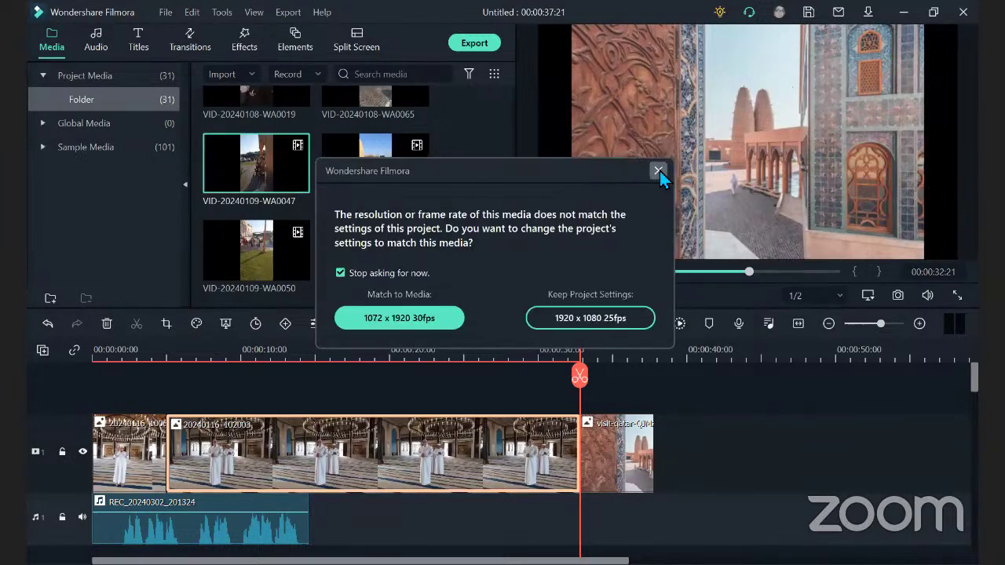
click(589, 318)
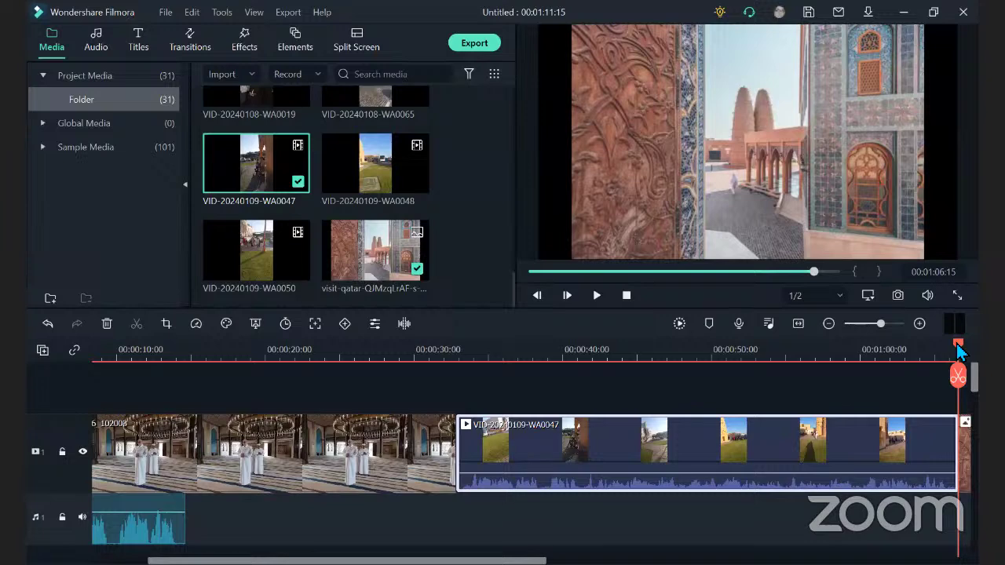
Split the VID-20240109-WA0047 clip at 00:00:54:02 and again at 00:00:50:06
drag(957, 346, 773, 363)
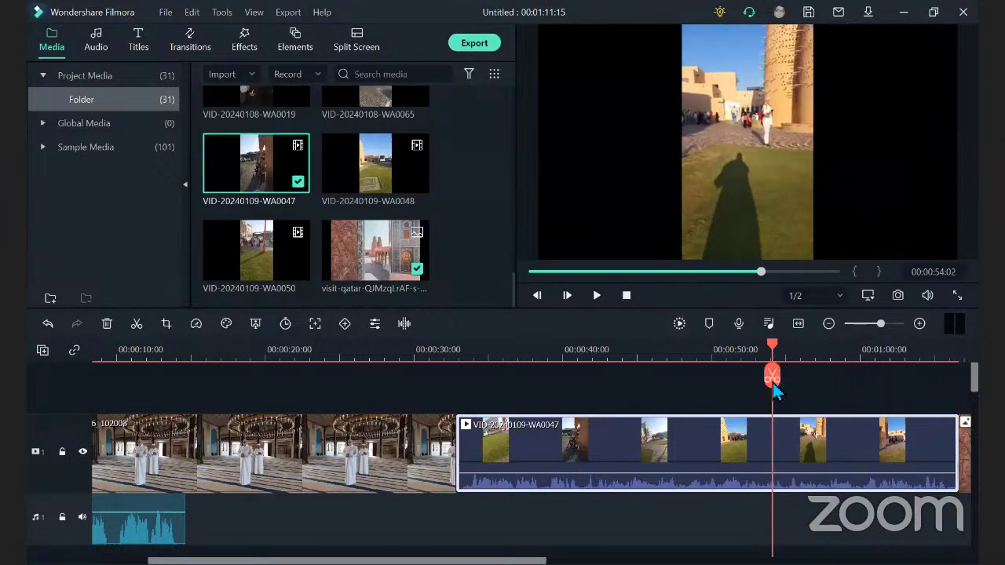
click(772, 377)
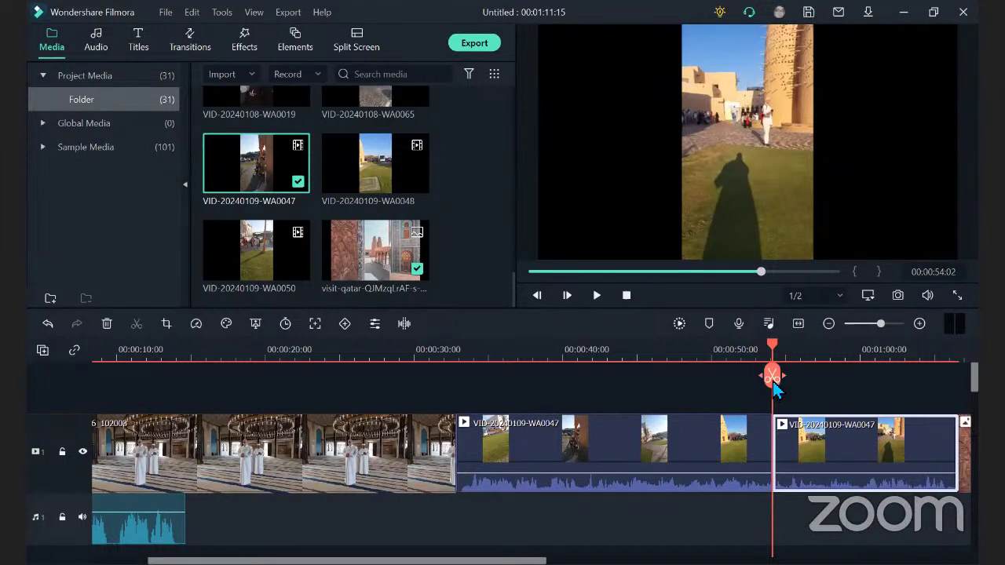
drag(774, 347, 715, 353)
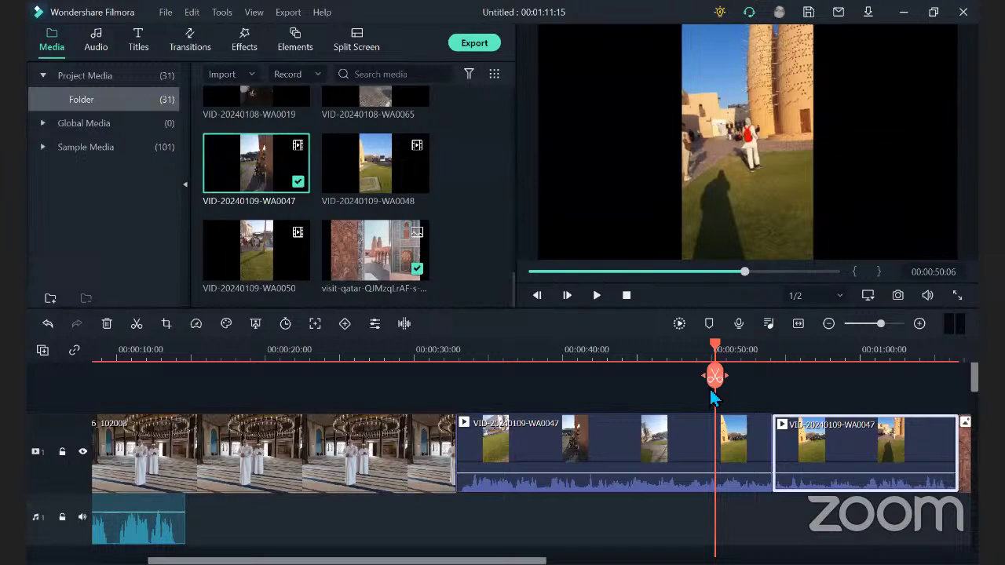
click(714, 380)
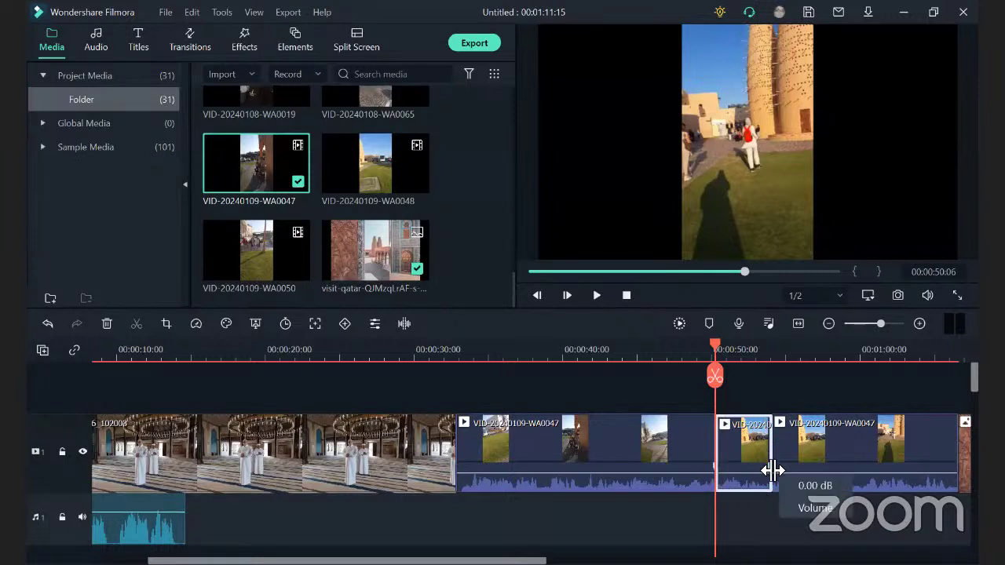
Delete all three pieces of the split VID-20240109-WA0047 video from the timeline, one after another
click(695, 445)
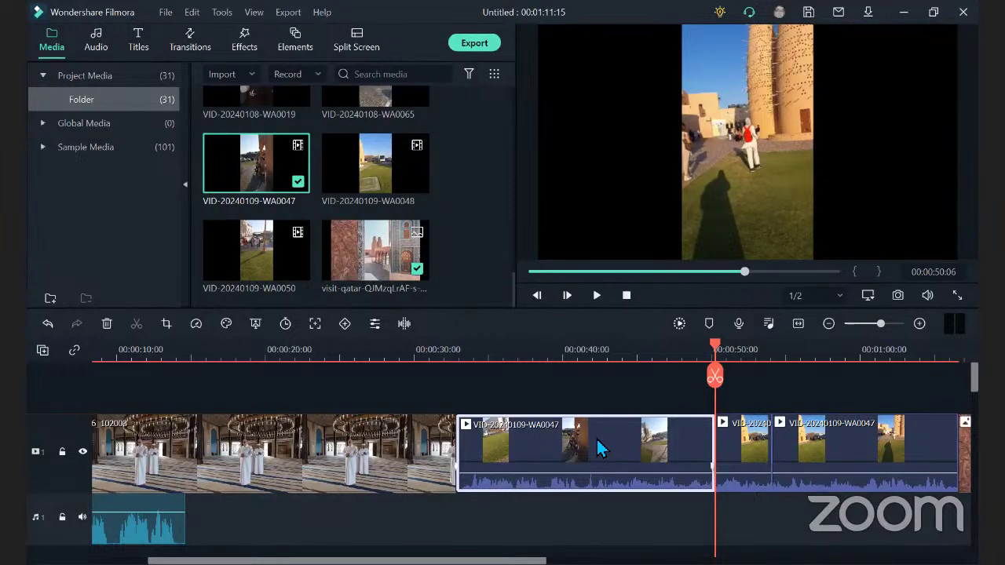
key(Delete)
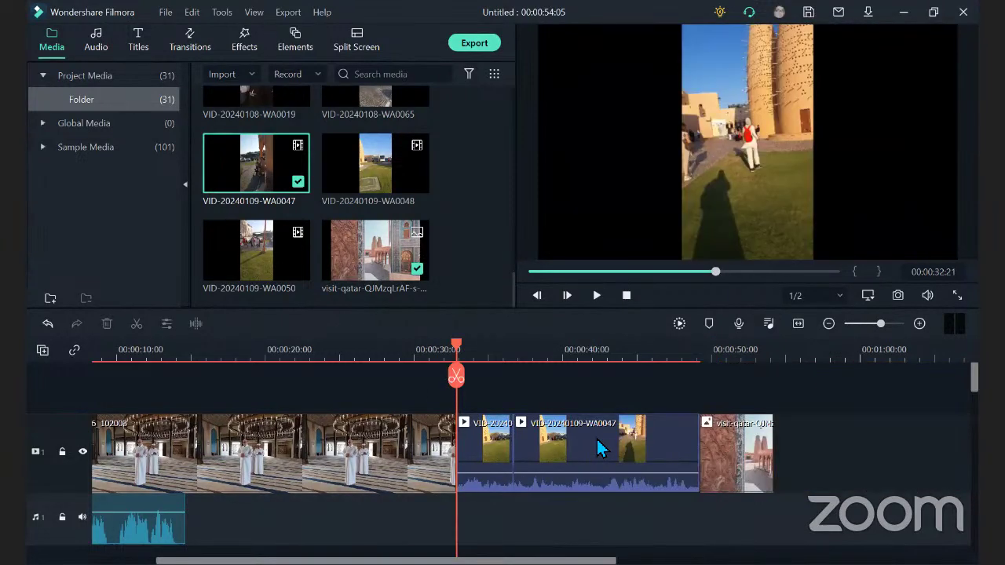
click(503, 461)
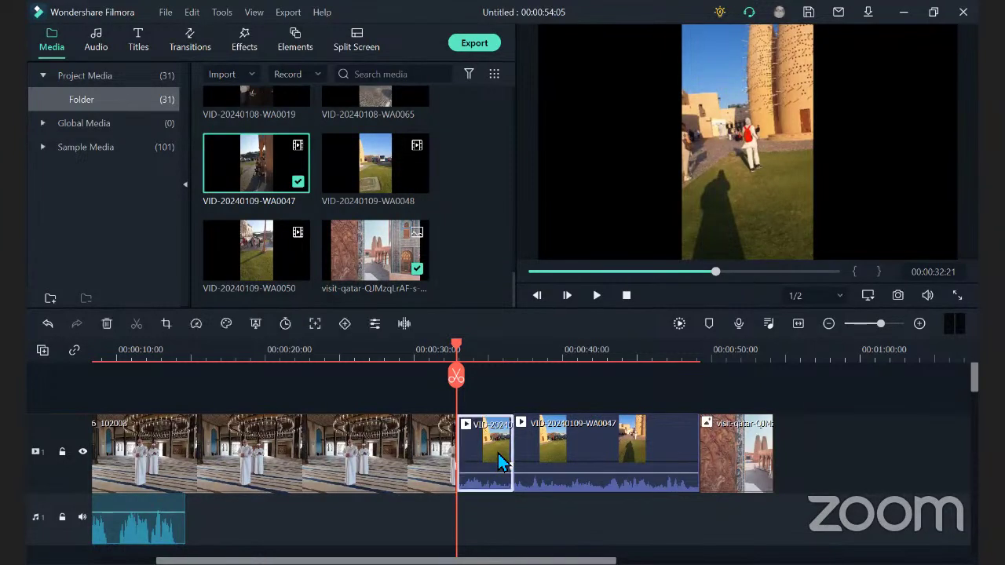
key(Delete)
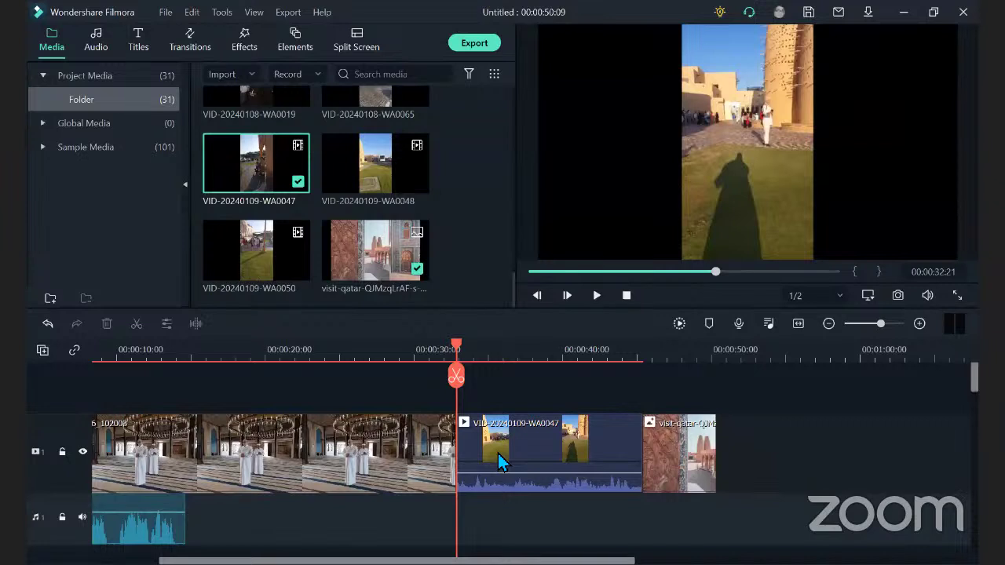
click(498, 455)
key(Delete)
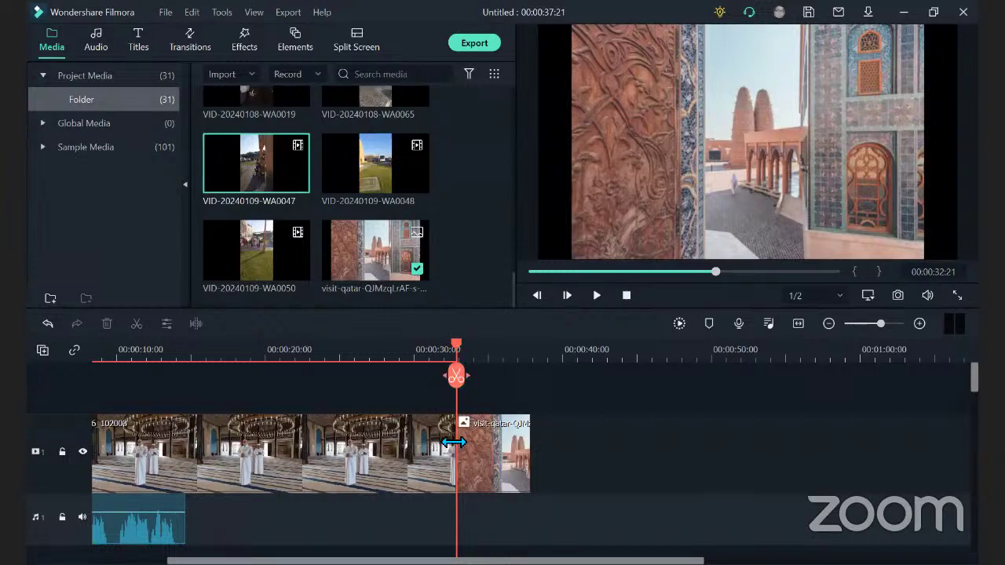
Preview the arranged clips along the timeline and split the 20240116_102003 photo at 00:00:17:23
mouse_move(451, 352)
mouse_down()
mouse_move(720, 383)
mouse_move(68, 420)
mouse_move(554, 401)
mouse_move(410, 436)
mouse_move(184, 424)
mouse_move(416, 416)
mouse_move(409, 385)
mouse_up()
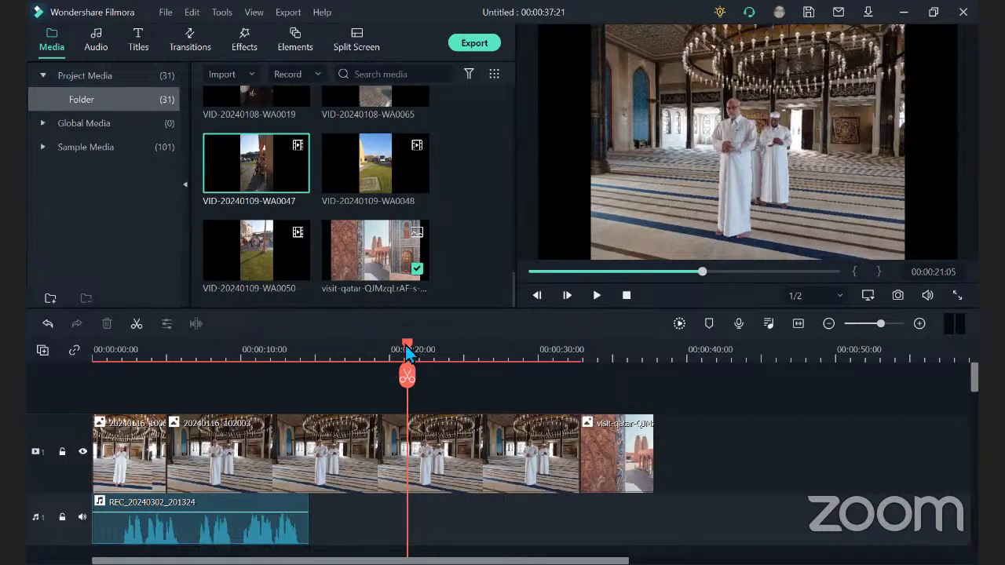
drag(319, 354, 183, 353)
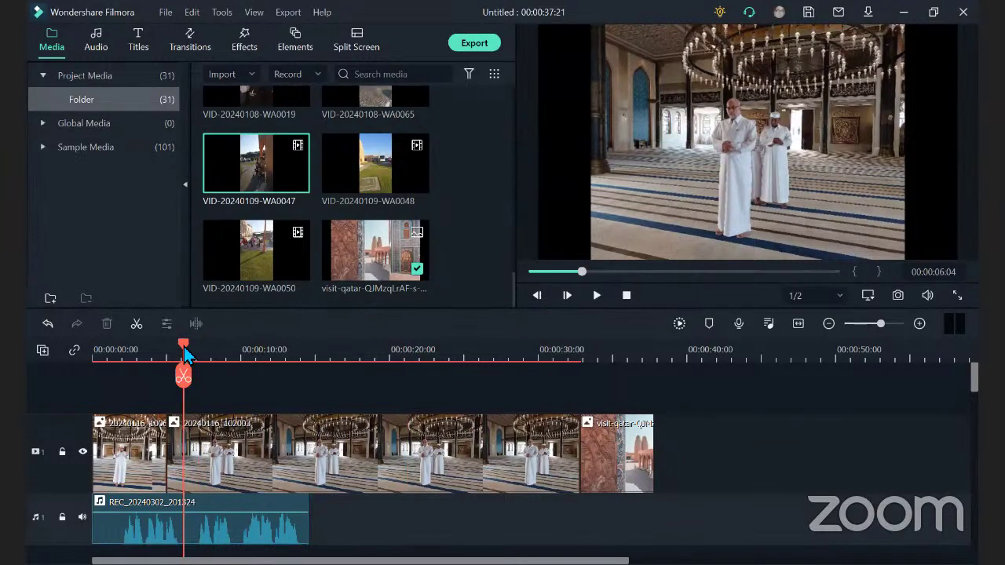
click(595, 293)
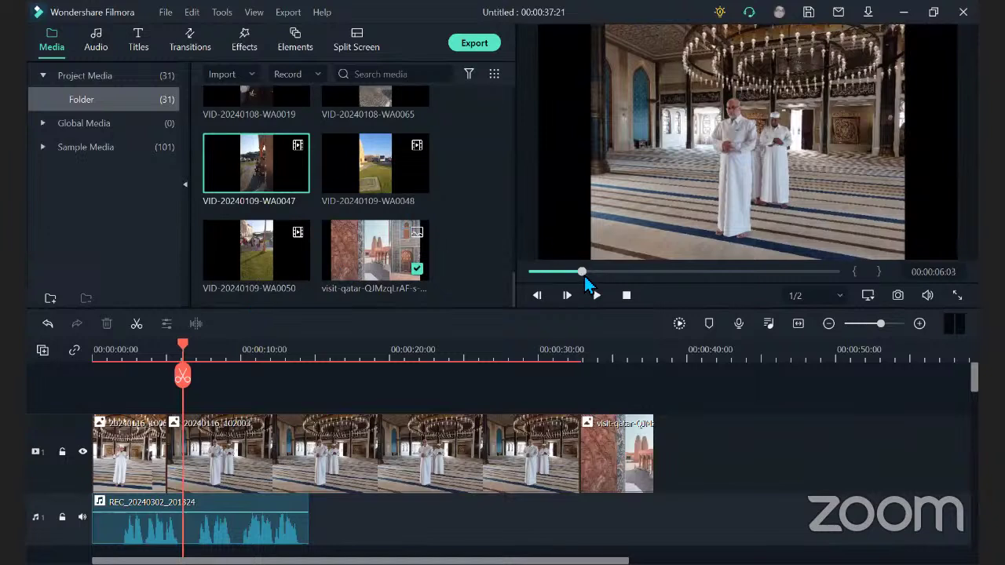
drag(595, 277, 691, 281)
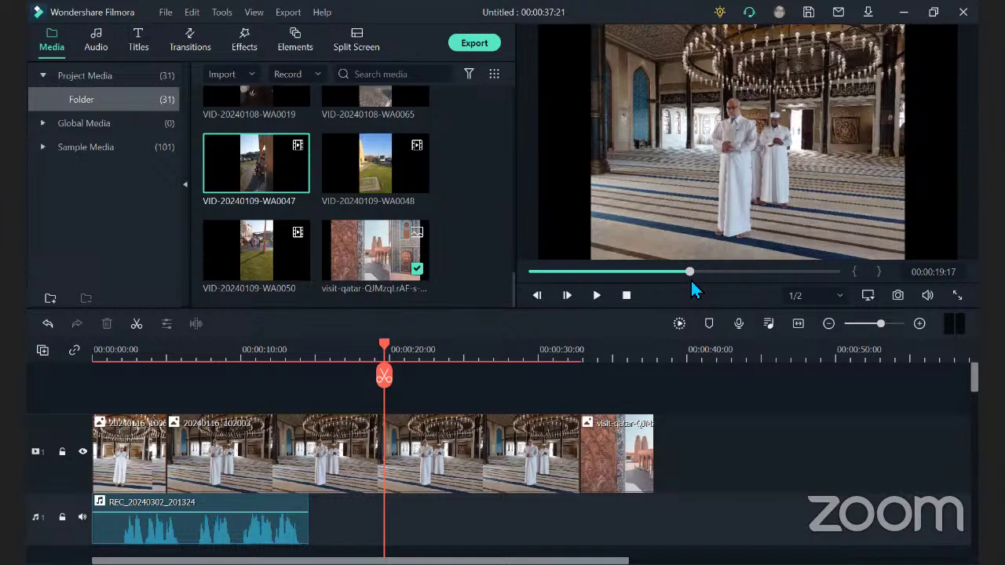
drag(691, 284, 808, 278)
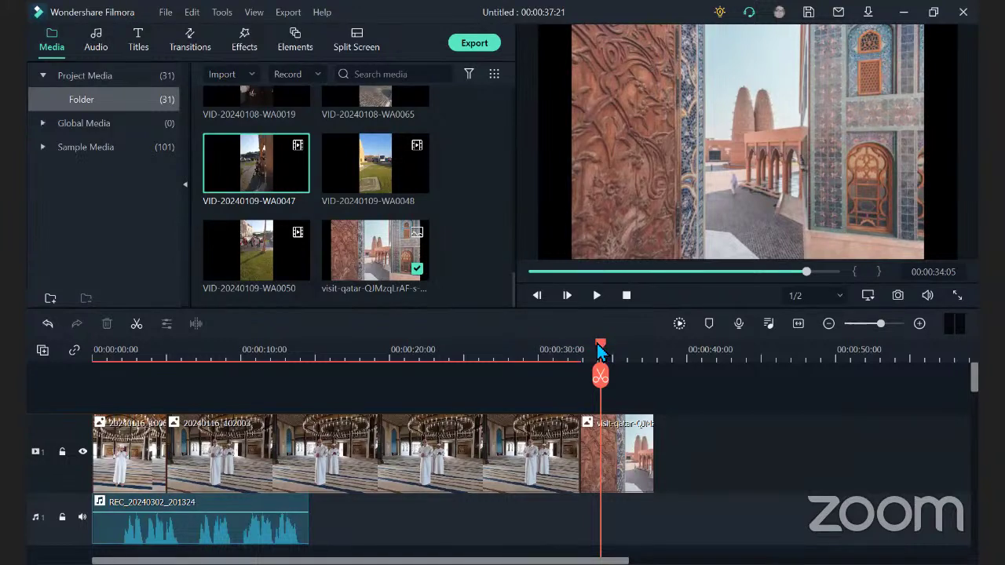
drag(600, 349, 165, 375)
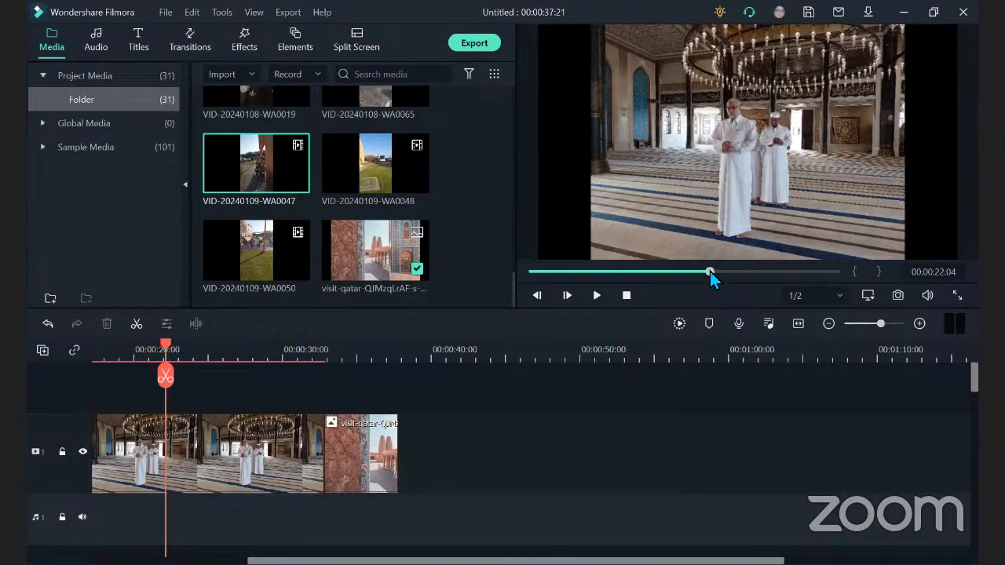
drag(709, 271, 677, 276)
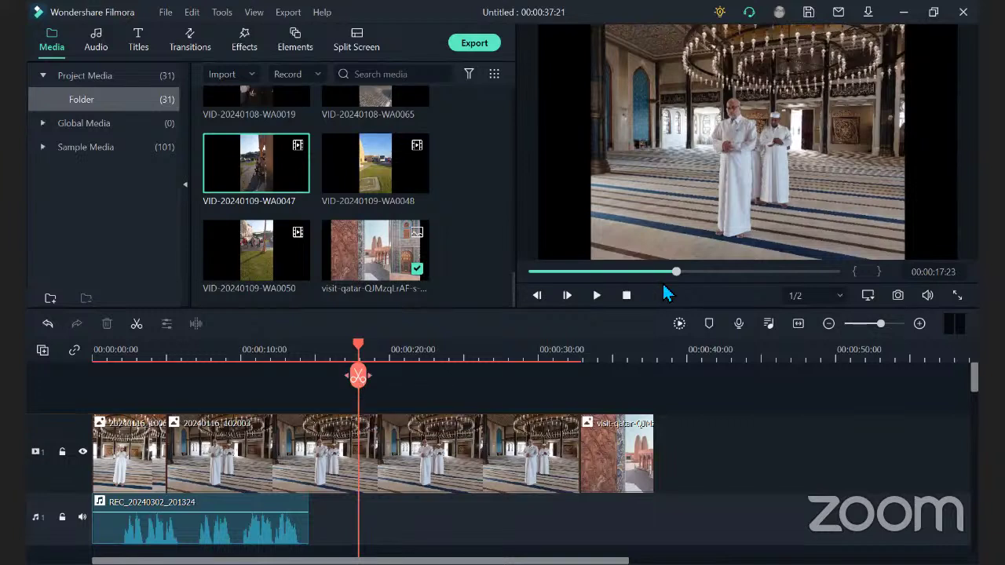
click(362, 383)
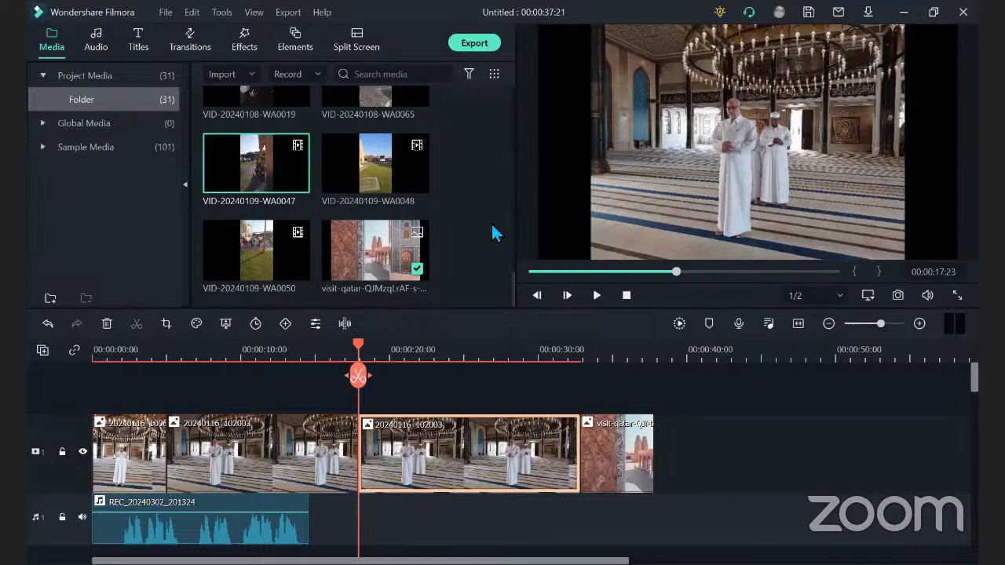
Insert the katara-family photo at the cut and the Katara-Cultural-Village photo directly before it
drag(511, 296, 504, 206)
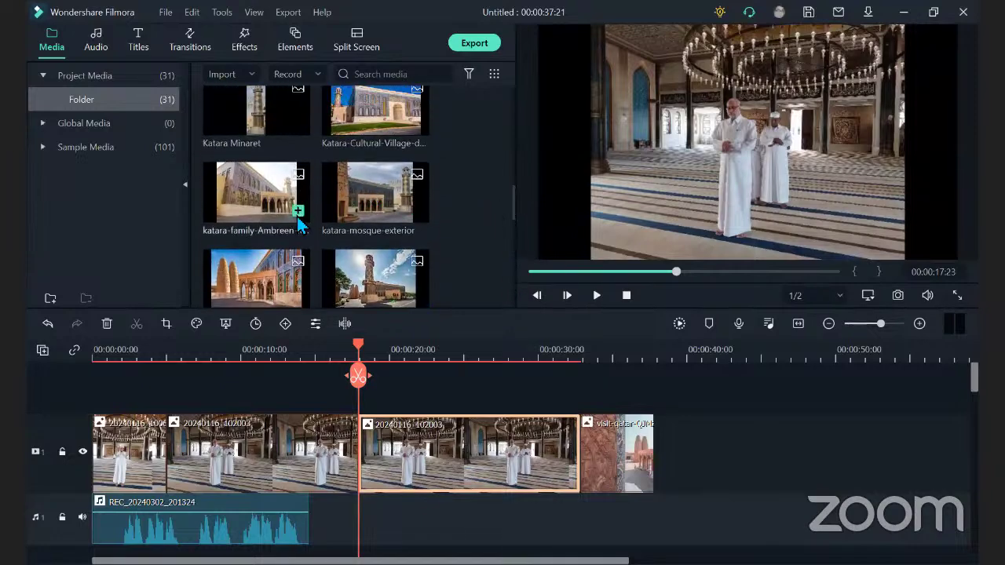
click(298, 212)
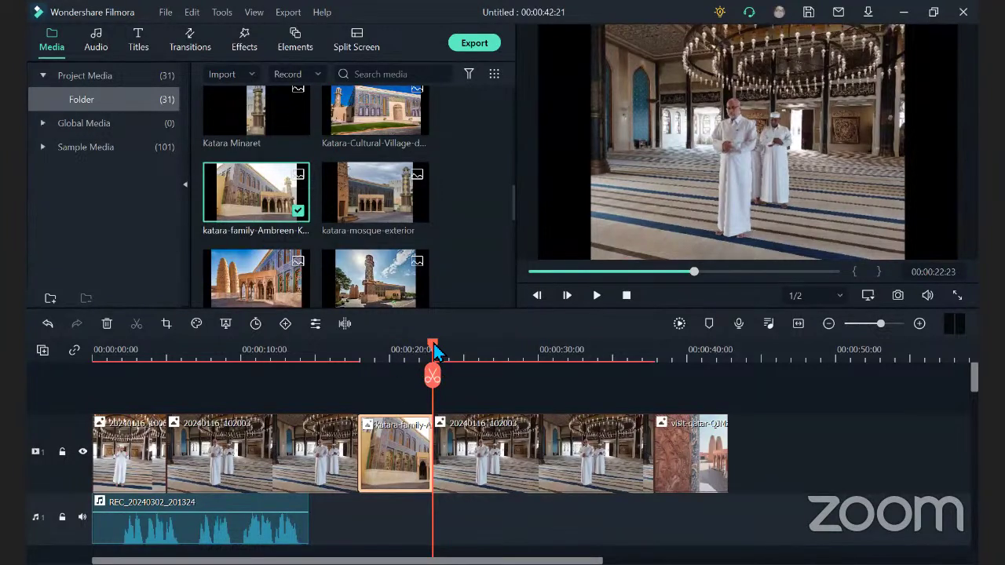
drag(406, 349, 361, 365)
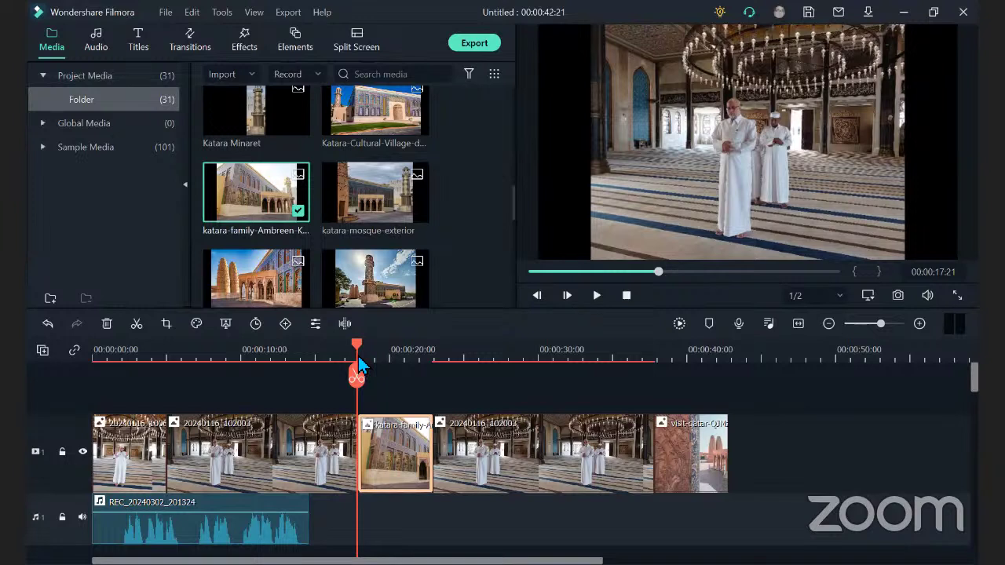
mouse_move(387, 136)
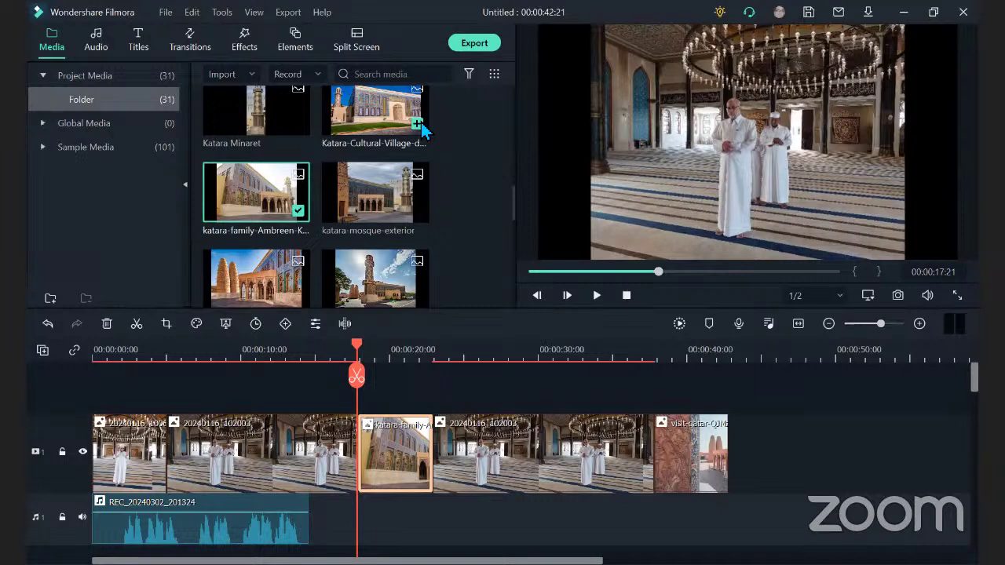
click(418, 125)
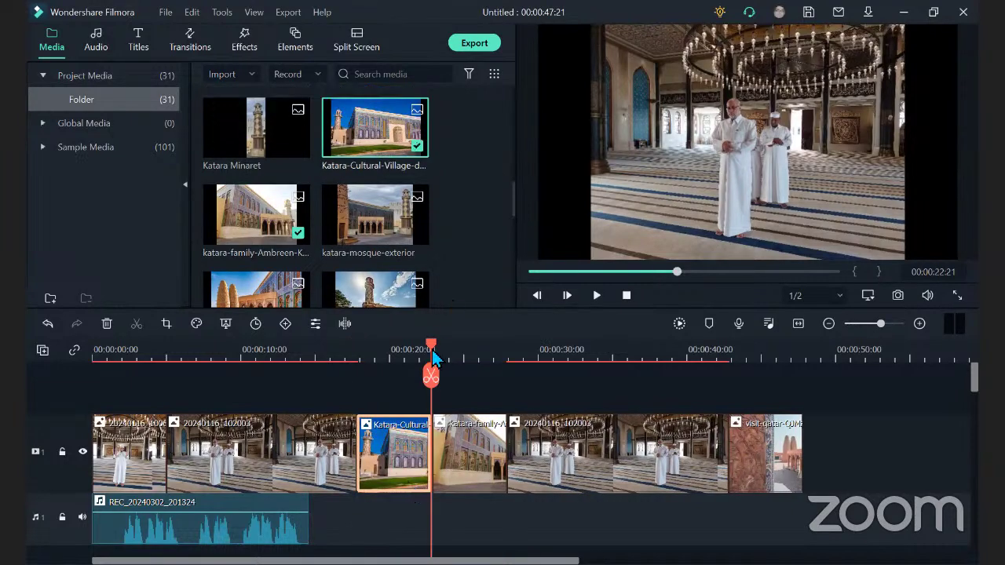
Insert the Katara Minaret photo between the Katara-Cultural-Village and katara-family photos on the timeline
click(351, 361)
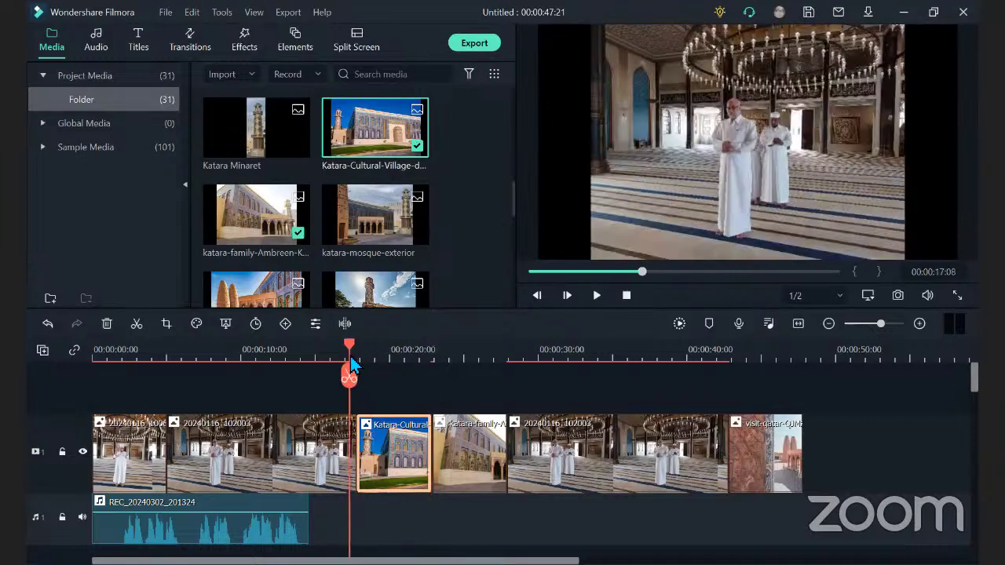
click(357, 363)
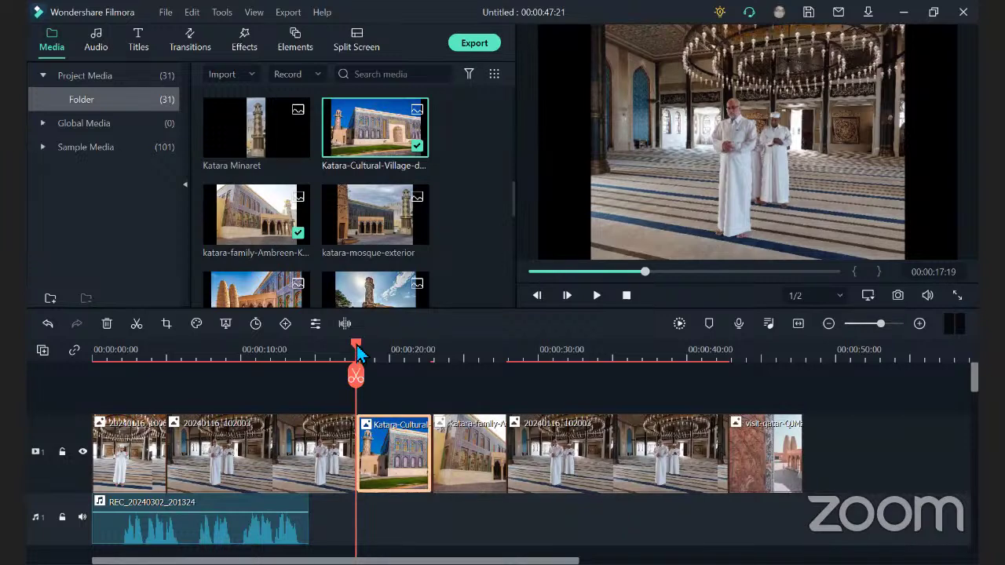
drag(358, 353, 435, 374)
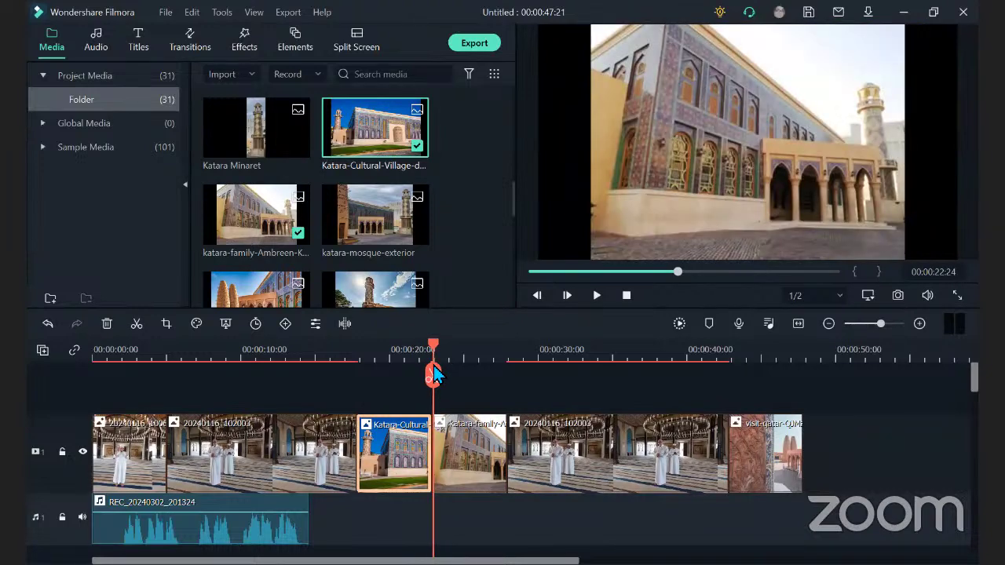
mouse_move(300, 155)
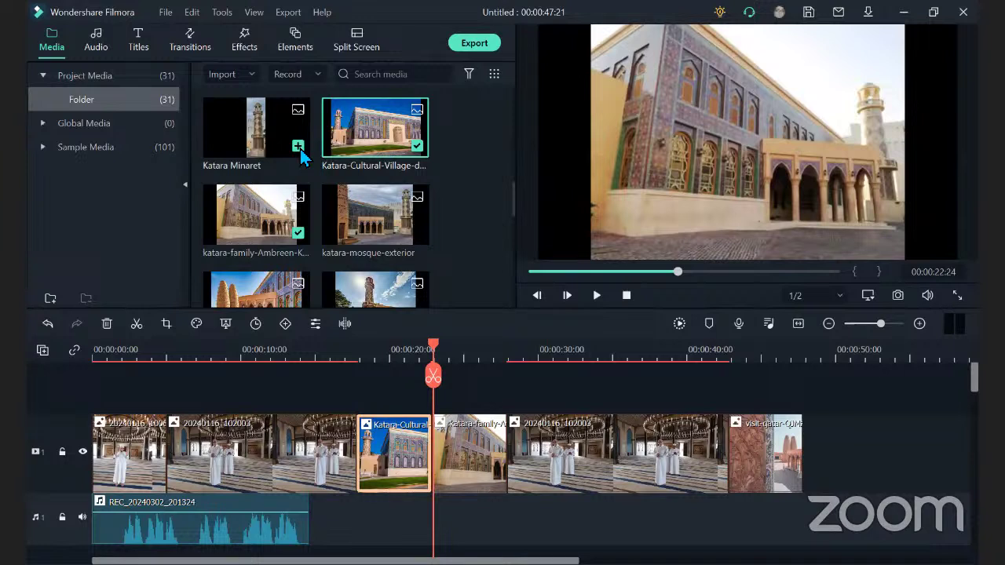
click(298, 147)
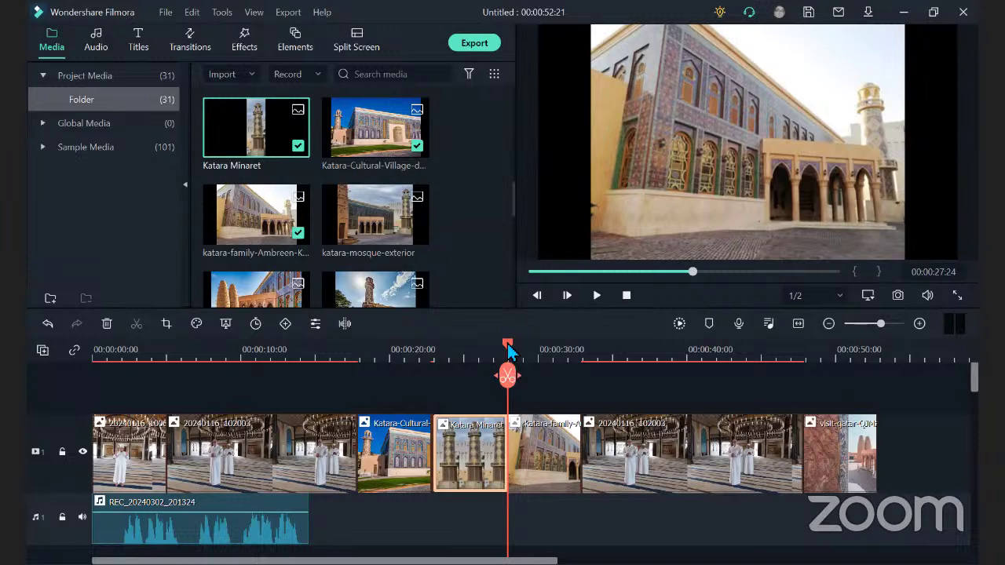
Delete the Katara Minaret photo from the timeline and undo the deletion
click(370, 349)
drag(350, 353, 424, 384)
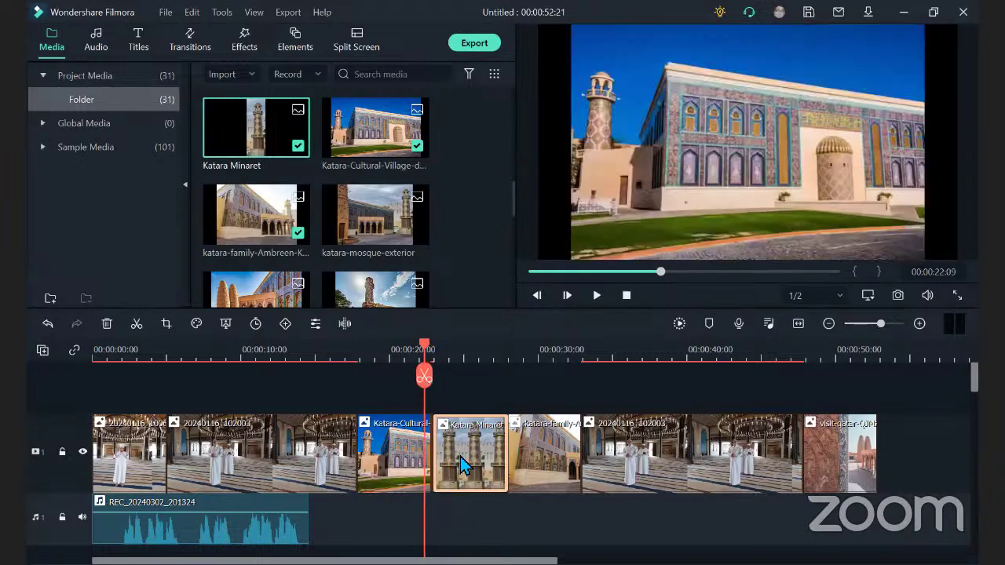
key(Delete)
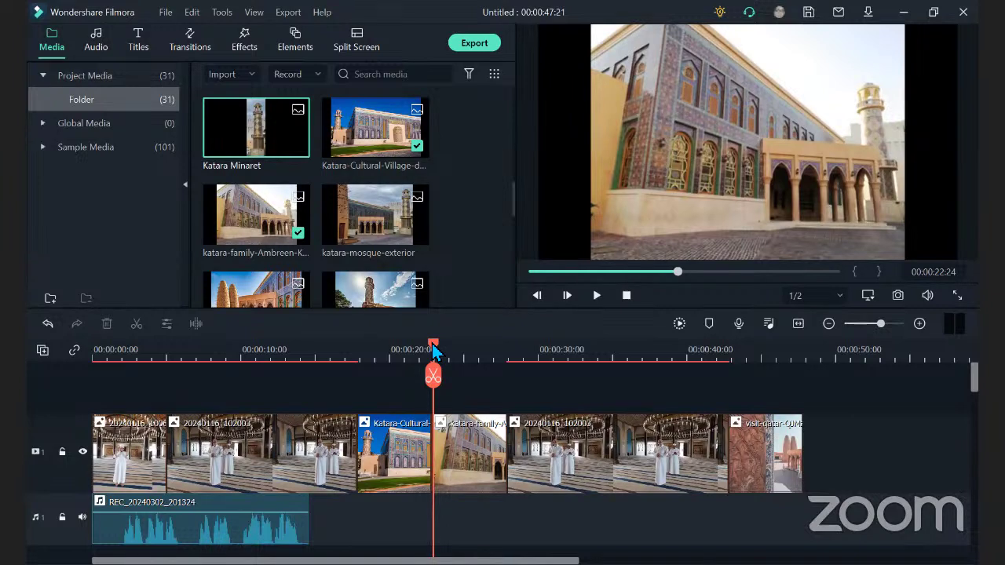
key(ctrl+z)
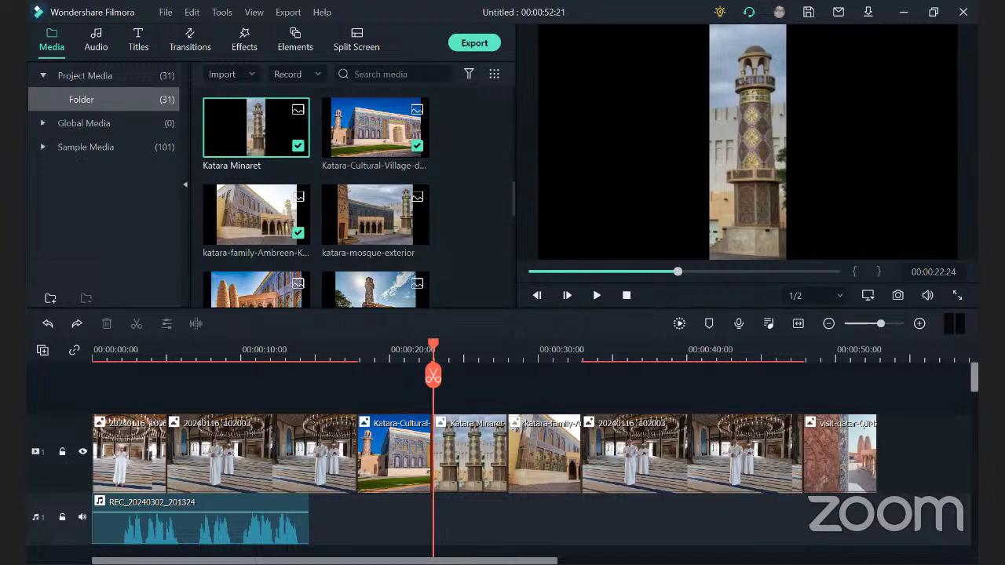
Insert the video VID-20240109-WA0047 with the playhead at 00:00:14:21, changing the project settings to match the media at 1072 x 1920 30fps
scroll(502, 461, down, 1)
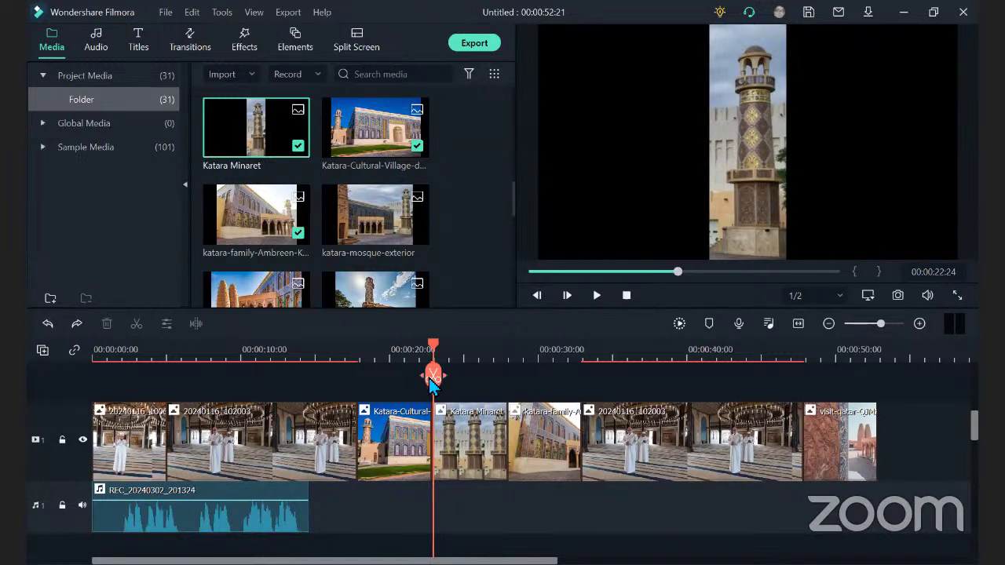
drag(432, 353, 315, 363)
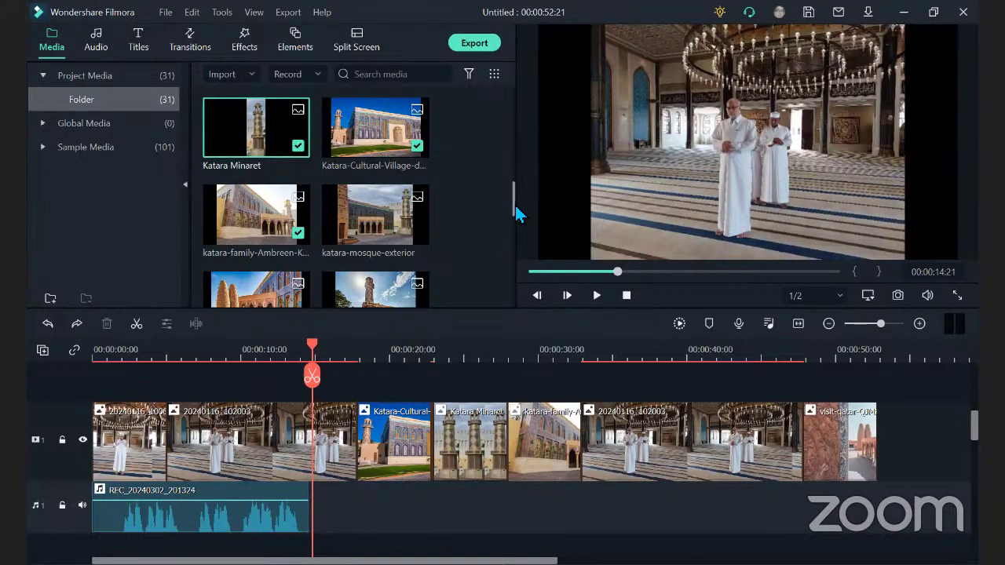
drag(514, 205, 529, 301)
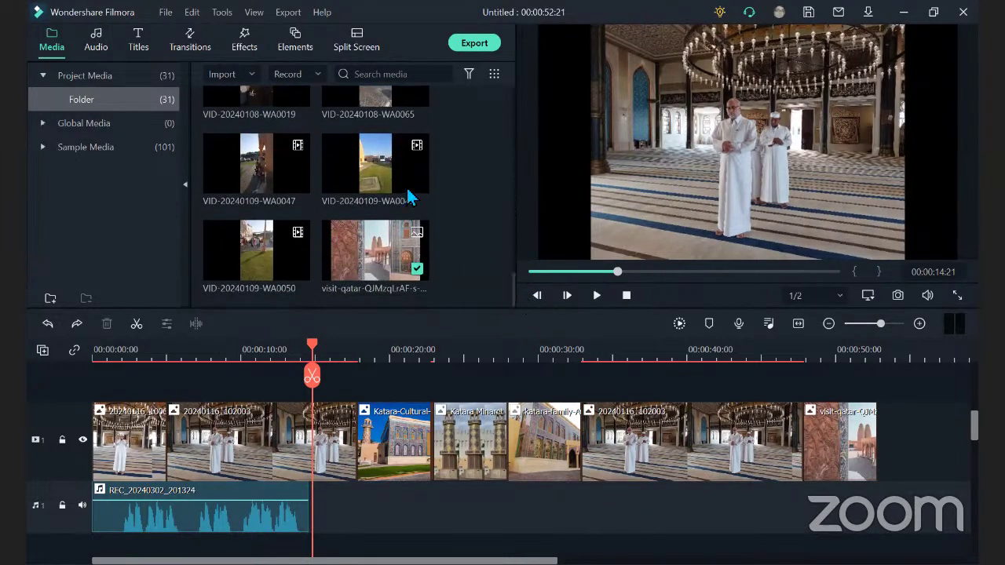
click(296, 186)
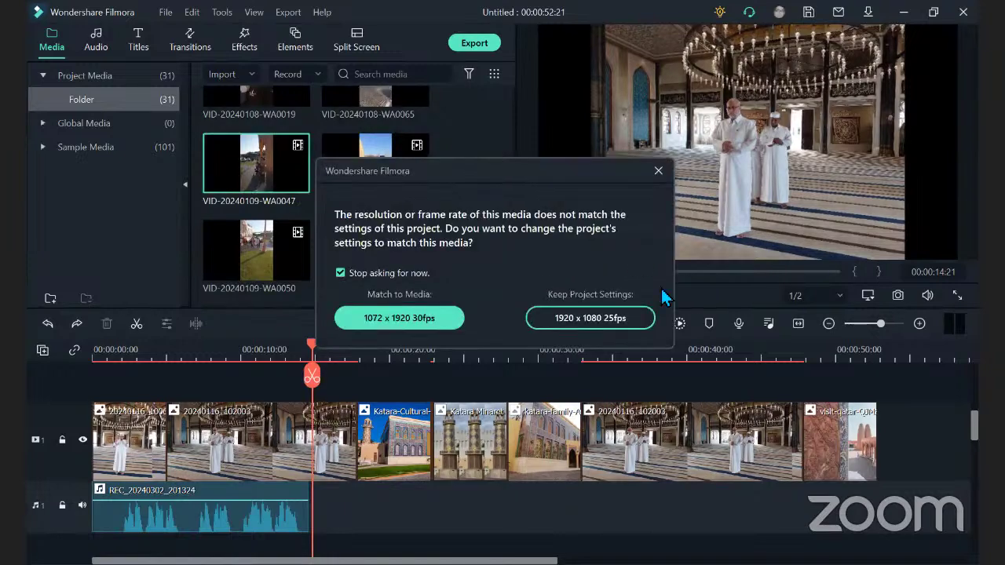
click(413, 322)
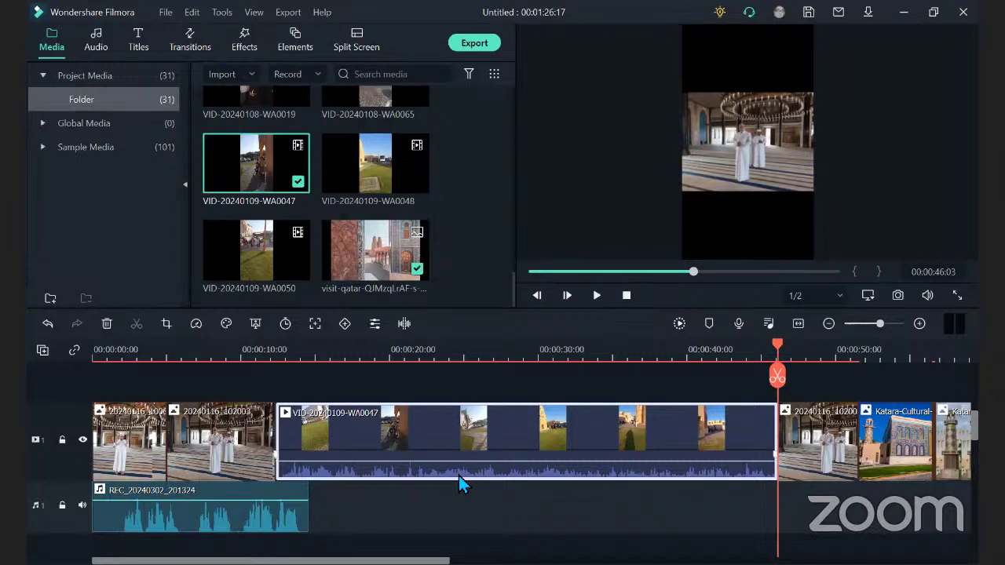
Detach the audio from the VID-20240109-WA0047 clip and shift it to start where the voiceover ends
right_click(423, 444)
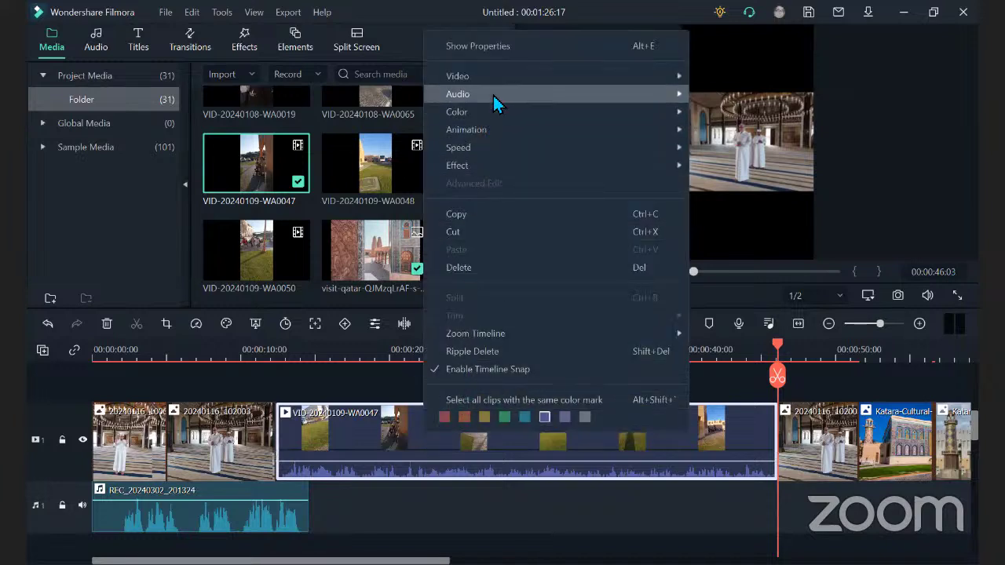
mouse_move(492, 93)
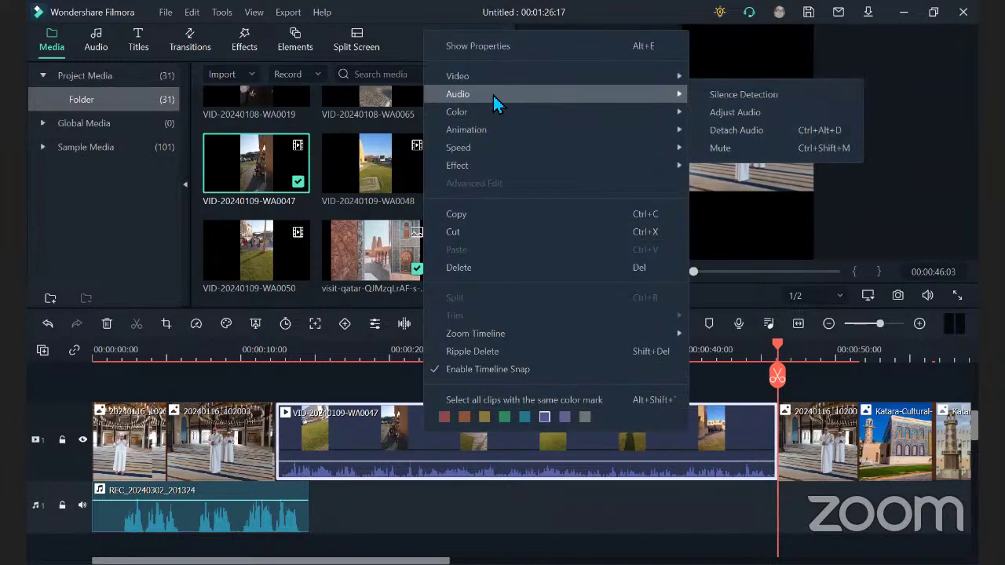
click(777, 128)
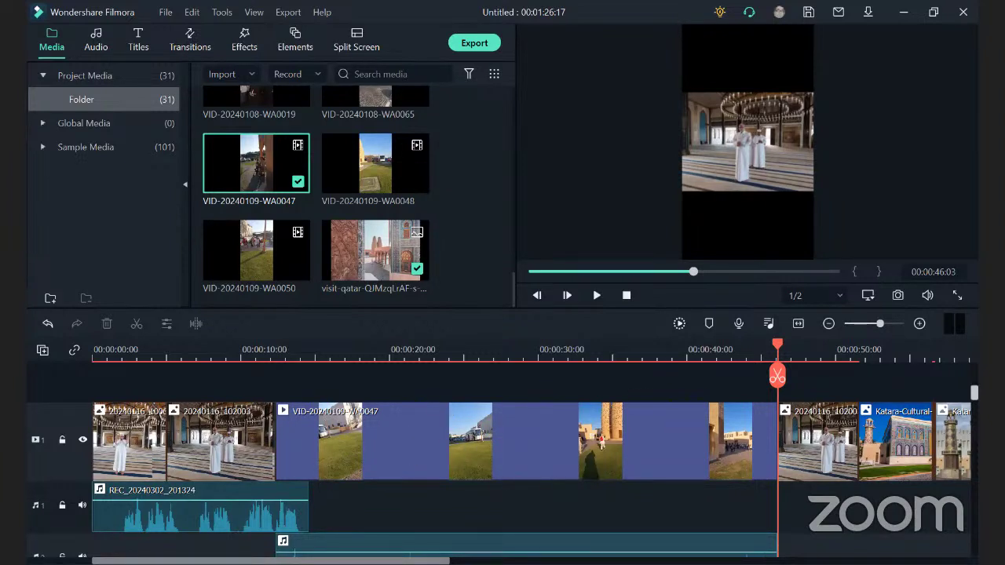
scroll(502, 463, down, 2)
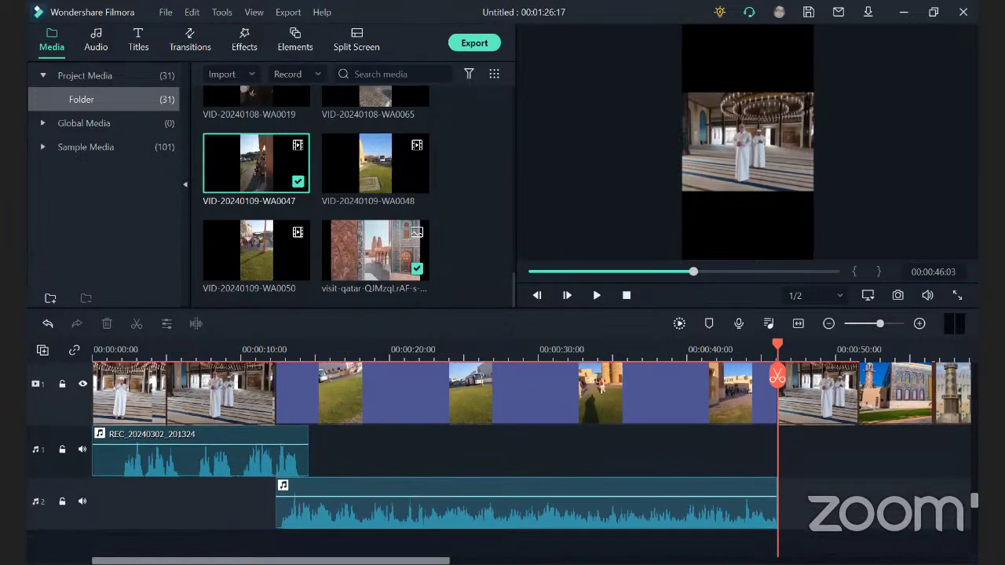
click(533, 488)
drag(573, 472, 571, 439)
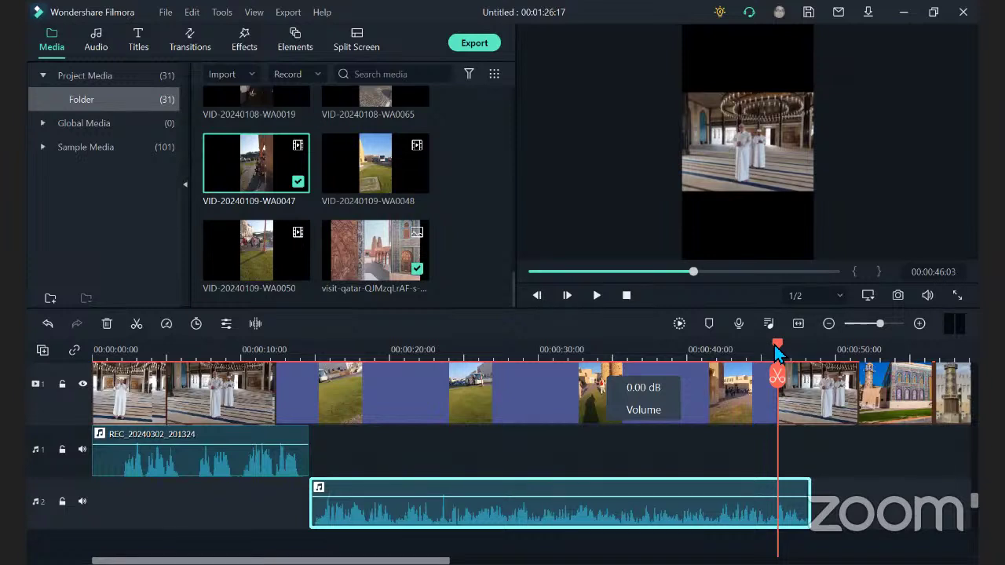
Undo the audio detachment and extend the 20240116_102003 photo so the following video starts where the voiceover ends
click(251, 408)
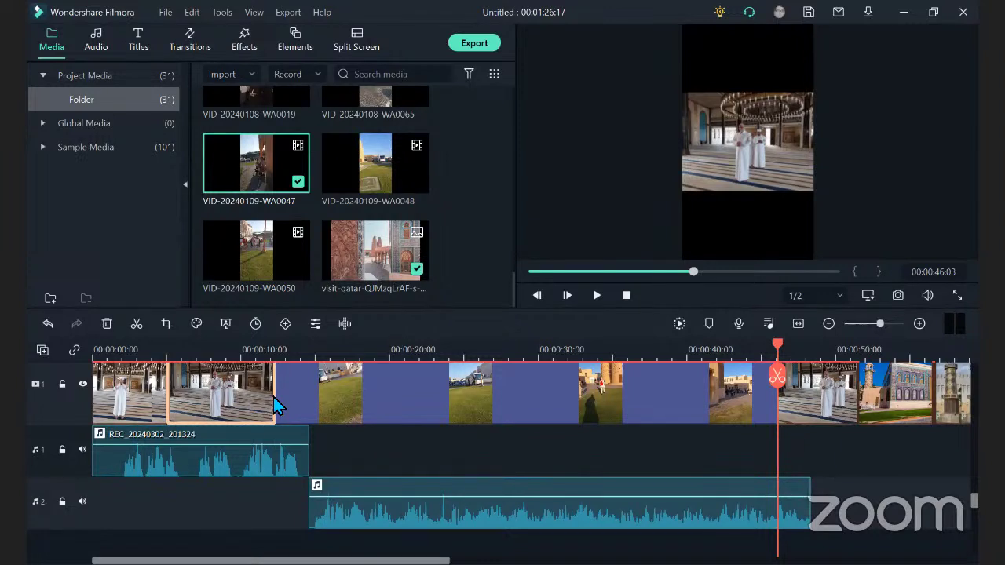
drag(276, 398, 275, 395)
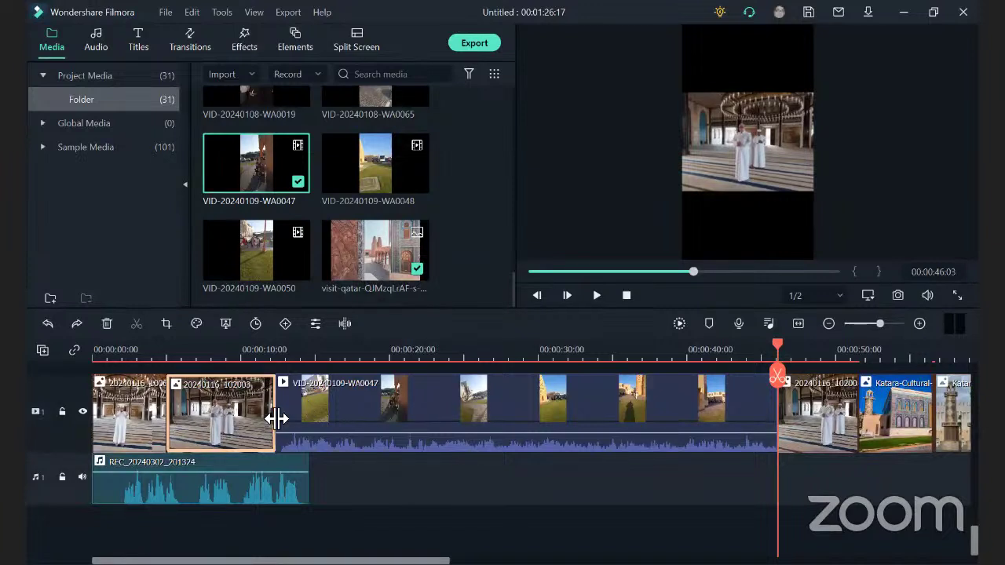
drag(275, 416, 306, 414)
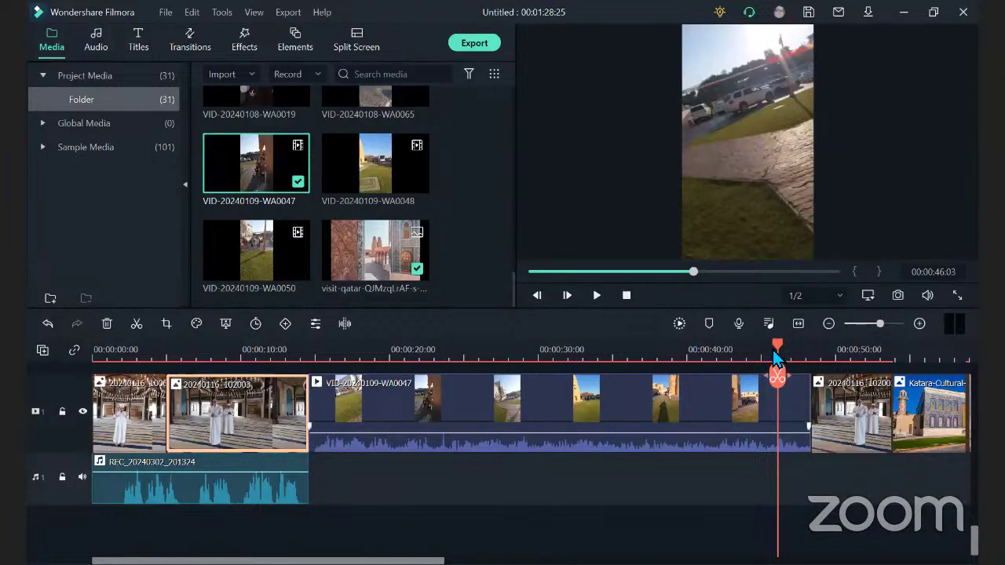
click(464, 394)
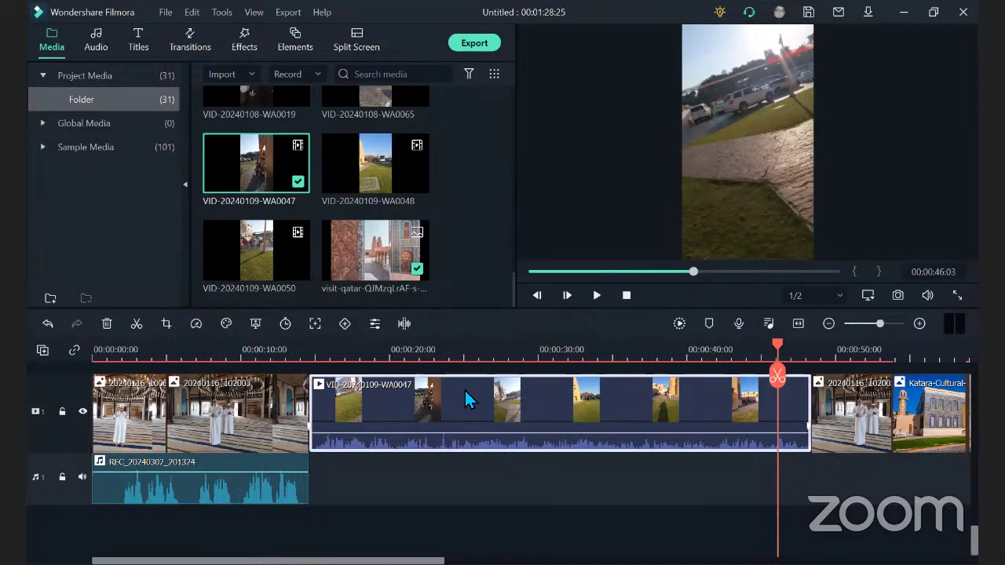
Detach the audio from the VID-20240109-WA0047 clip and undo the detachment
double_click(464, 389)
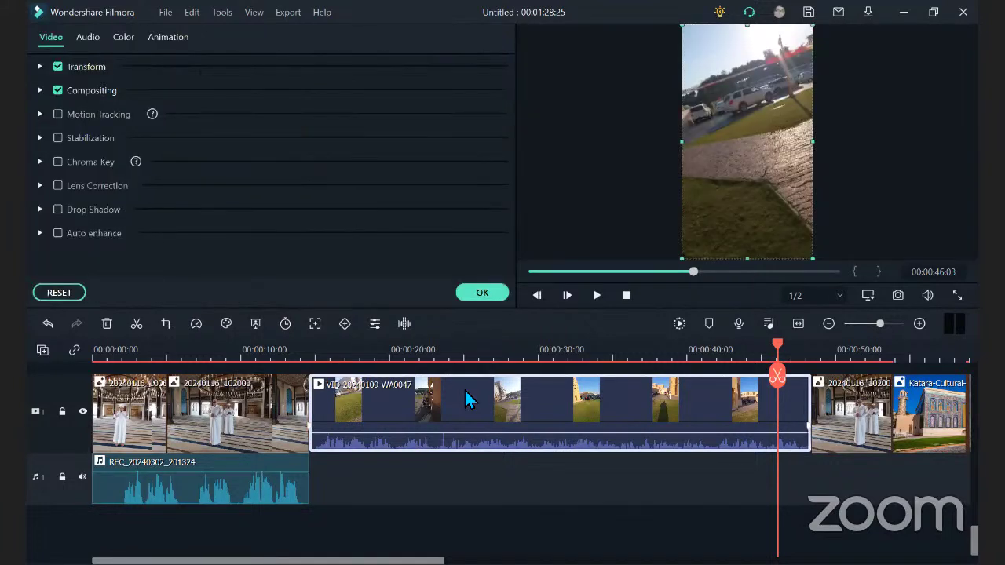
right_click(464, 389)
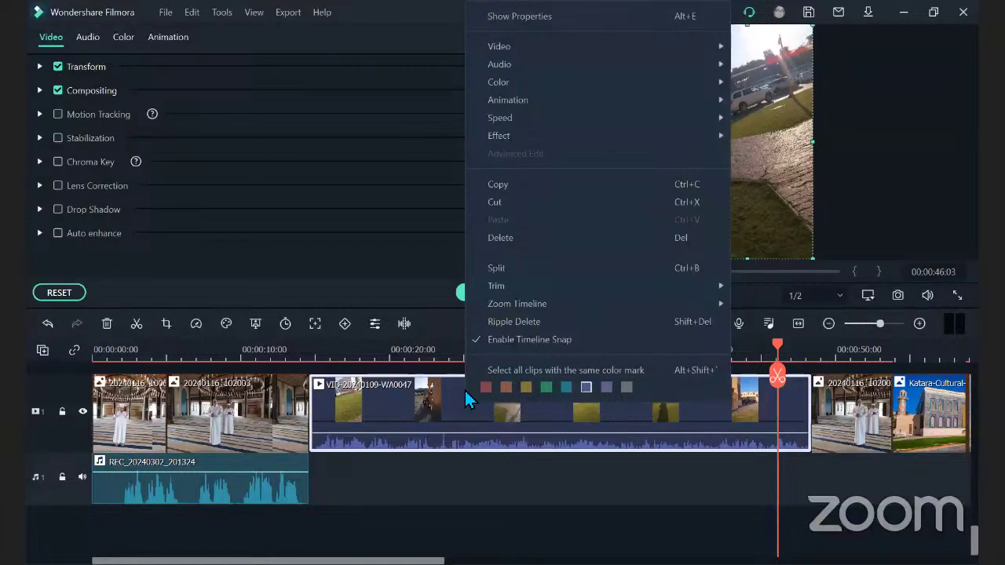
mouse_move(566, 65)
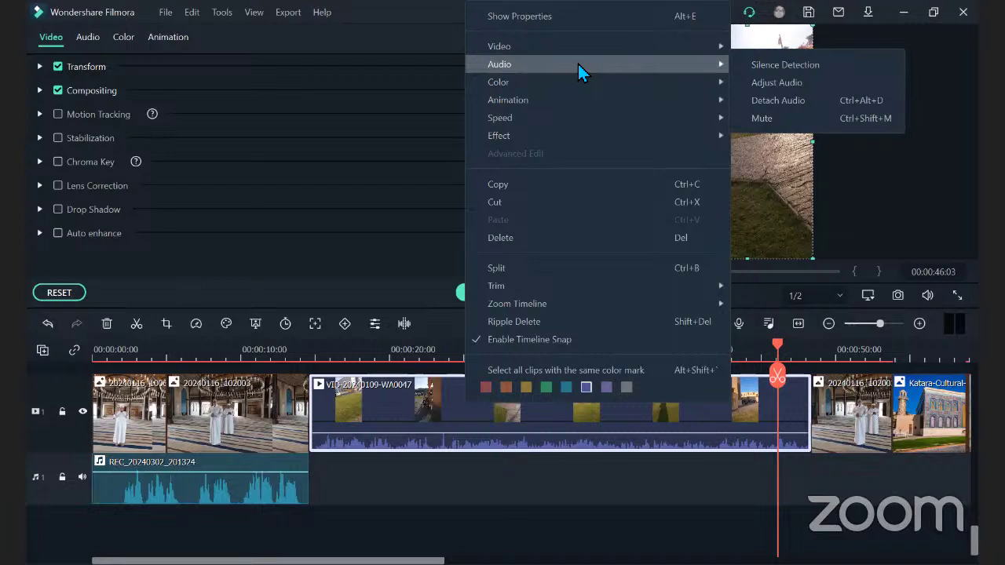
click(783, 101)
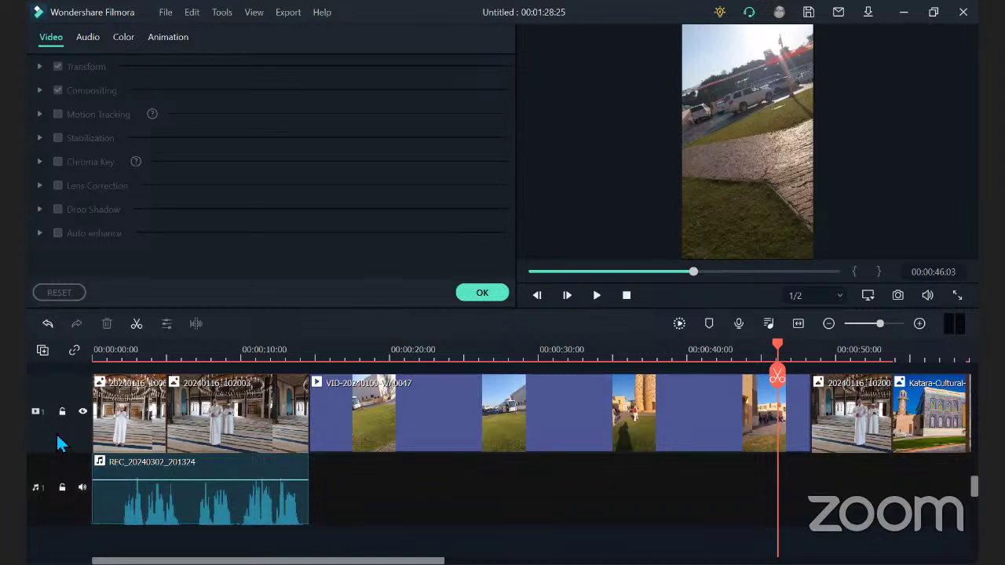
drag(58, 458, 65, 485)
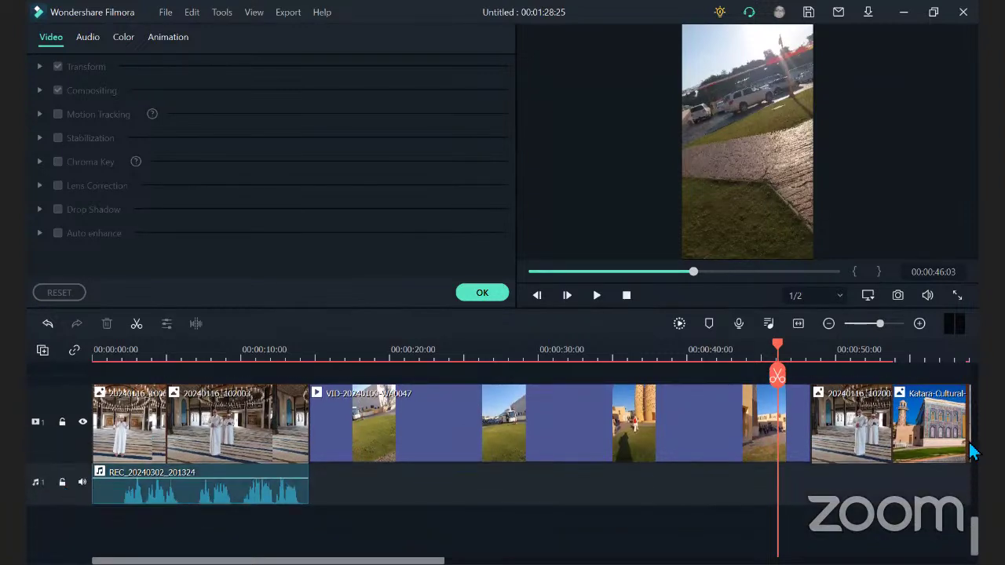
mouse_move(974, 537)
mouse_down()
mouse_move(974, 413)
mouse_move(974, 538)
mouse_up()
click(493, 296)
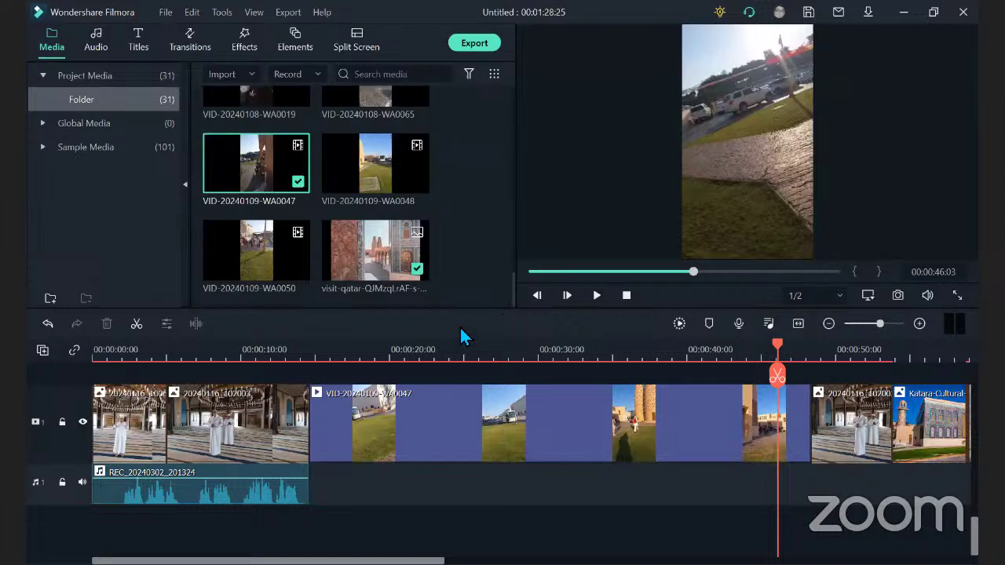
key(ctrl+z)
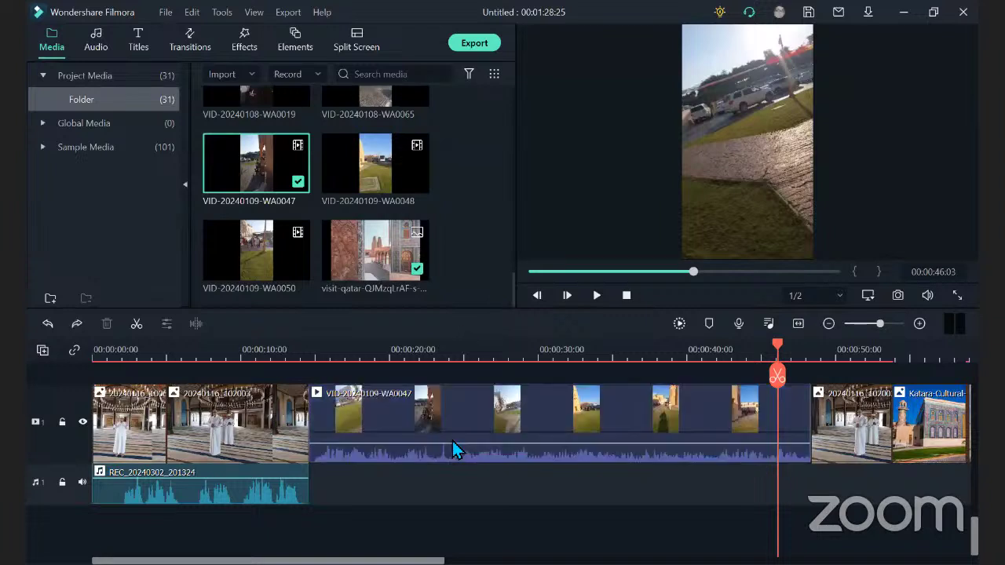
Extend the second photo, 20240116_102003, slightly past the end of the voiceover so the following video starts later
click(509, 416)
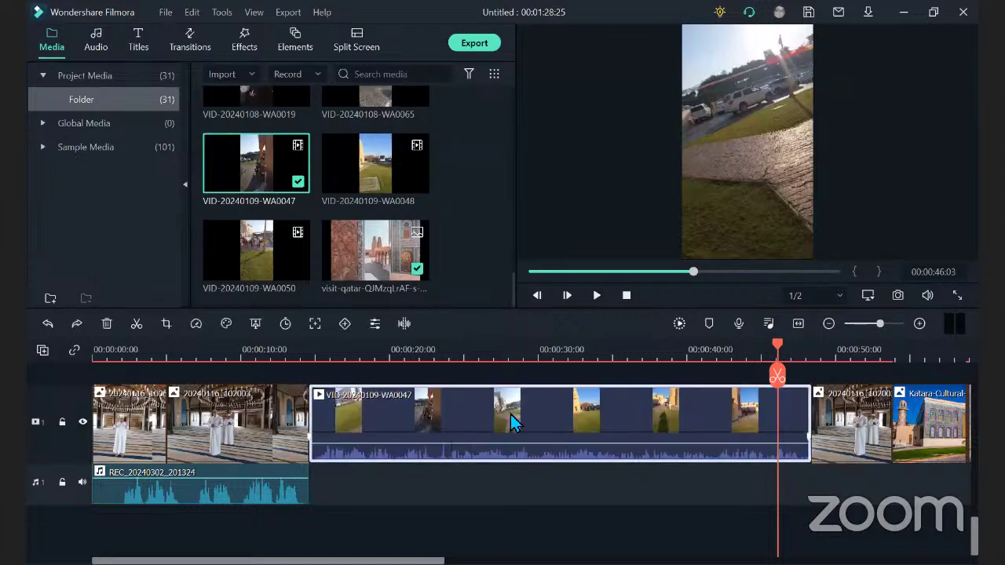
click(304, 418)
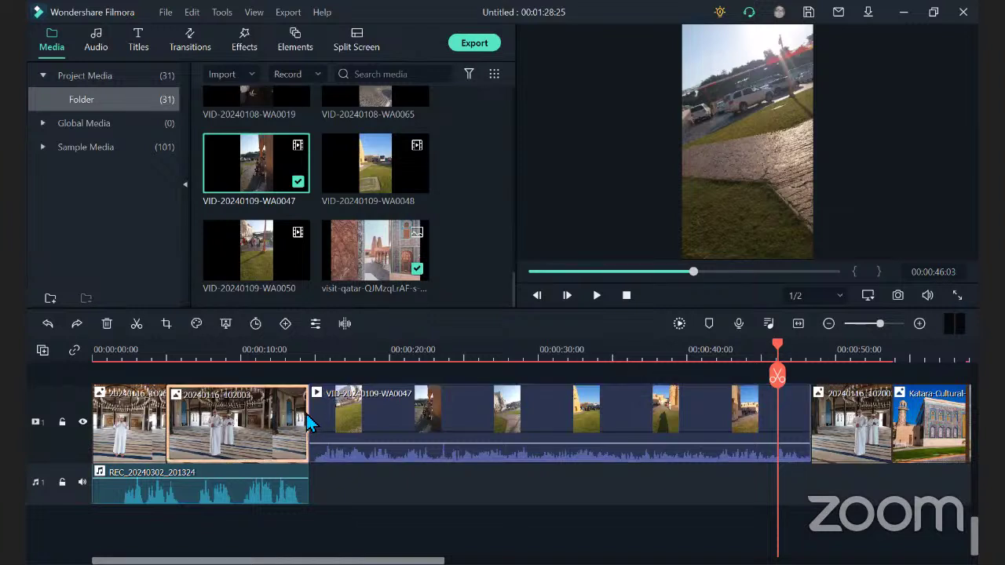
click(312, 418)
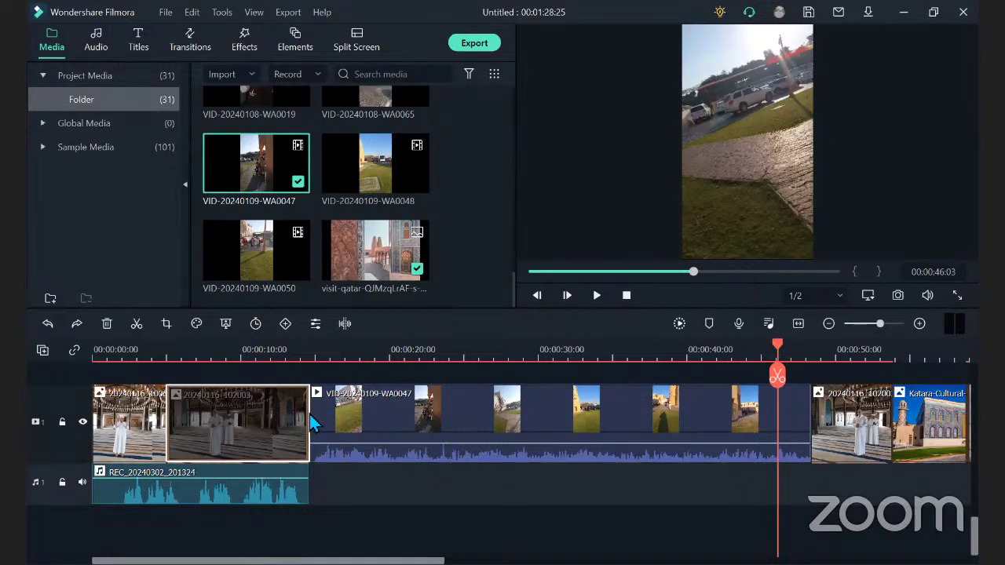
Detach the audio from the VID-20240109-WA0047 clip
click(375, 417)
right_click(374, 418)
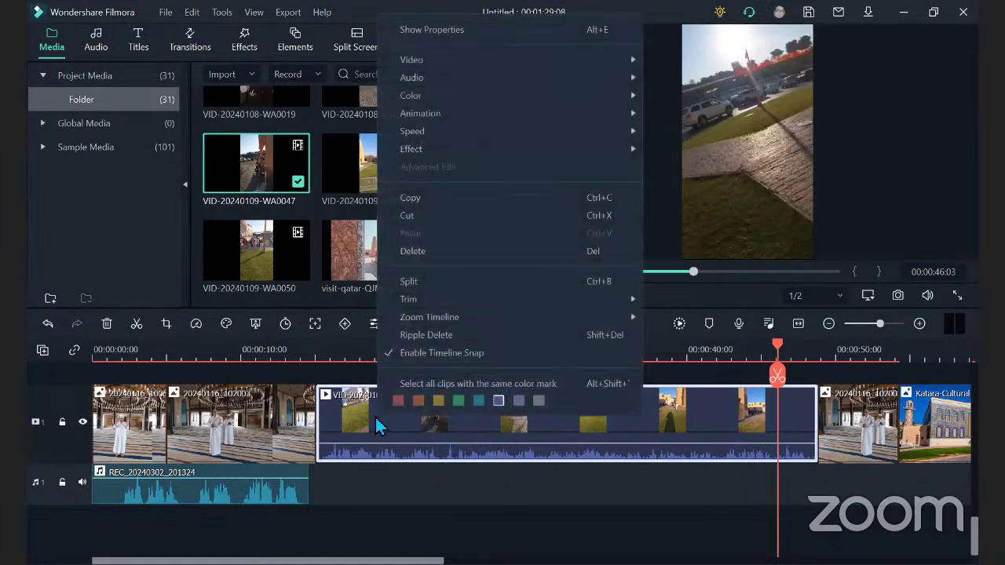
mouse_move(487, 80)
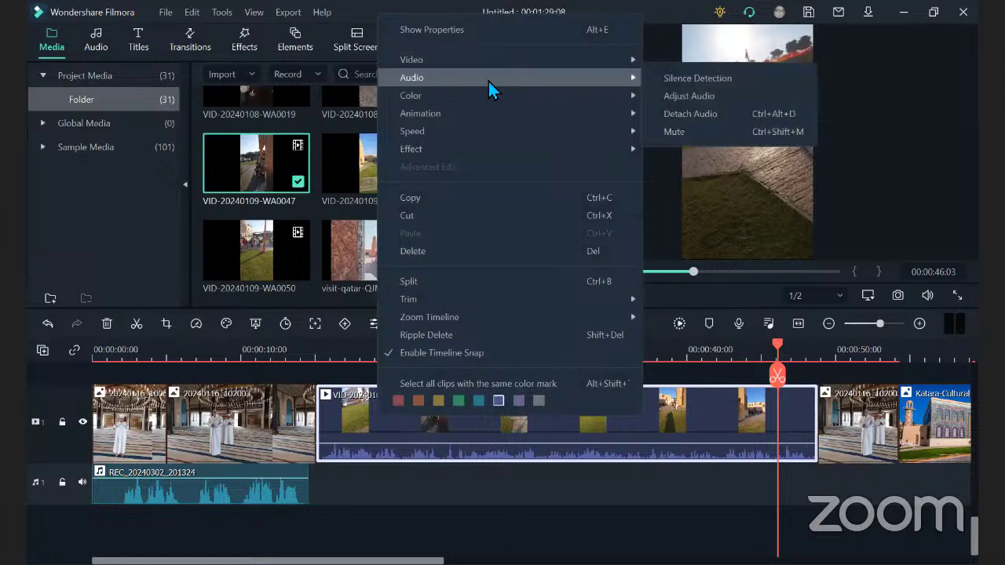
click(710, 113)
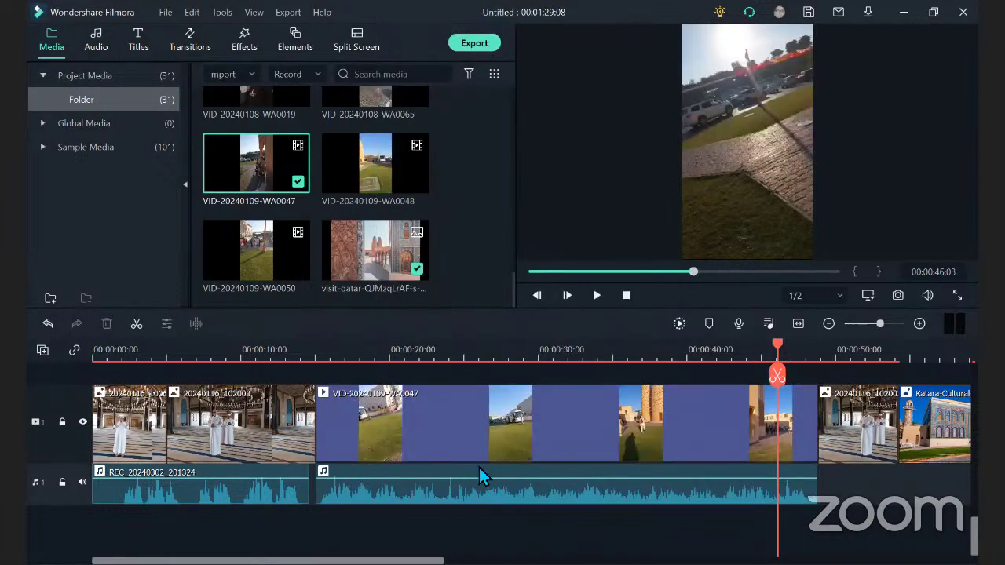
Delete the detached clip audio from the timeline and undo the deletion
click(341, 503)
click(353, 495)
click(353, 492)
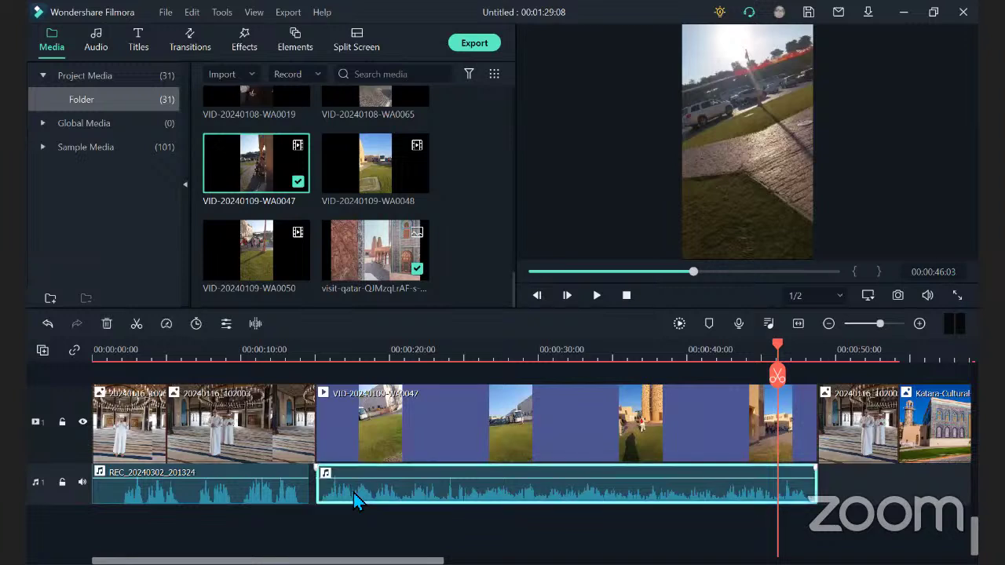
key(Delete)
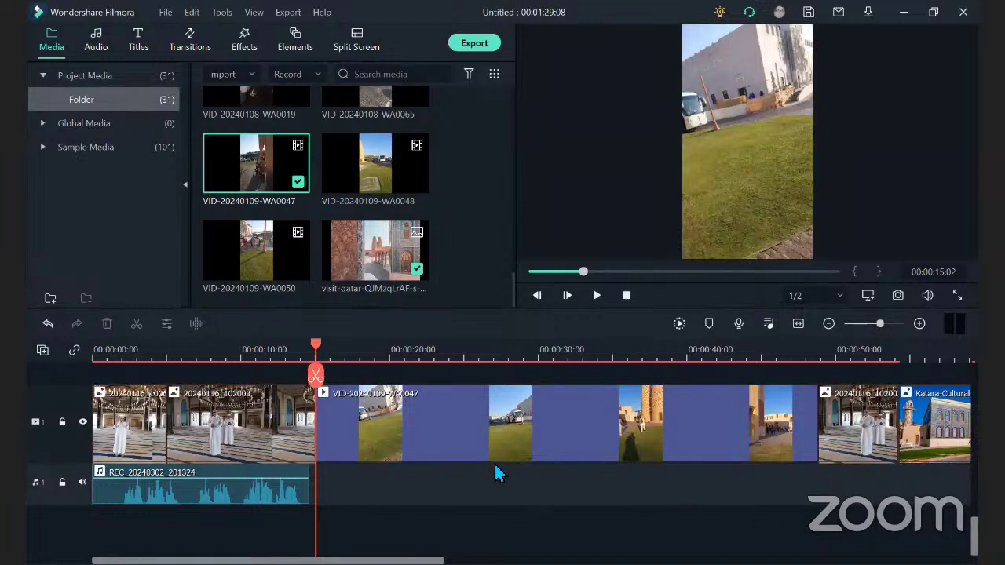
key(ctrl+z)
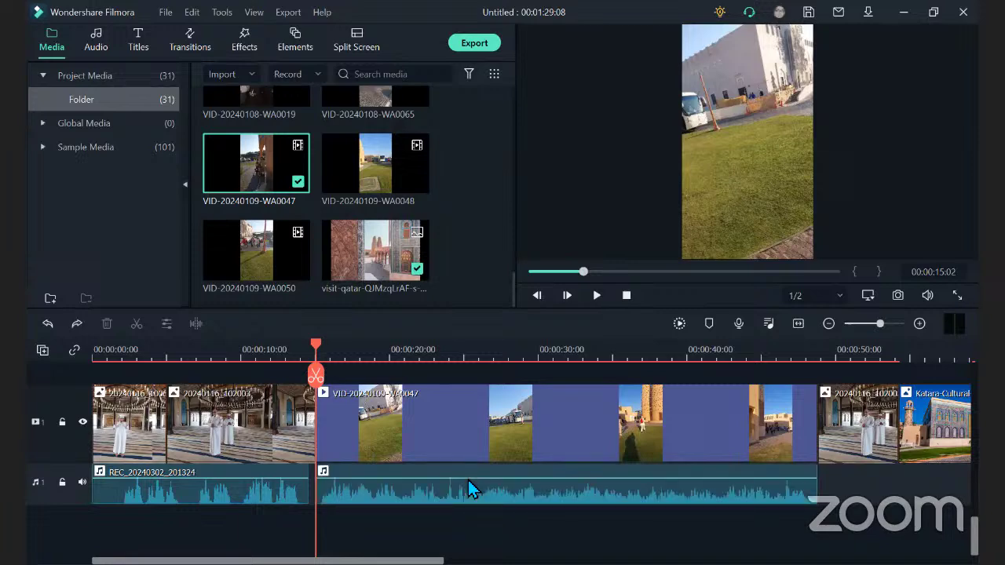
Delete the VID-20240109-WA0047 video clip and move its detached audio to a second audio track, starting at 00:00:00:00
click(476, 430)
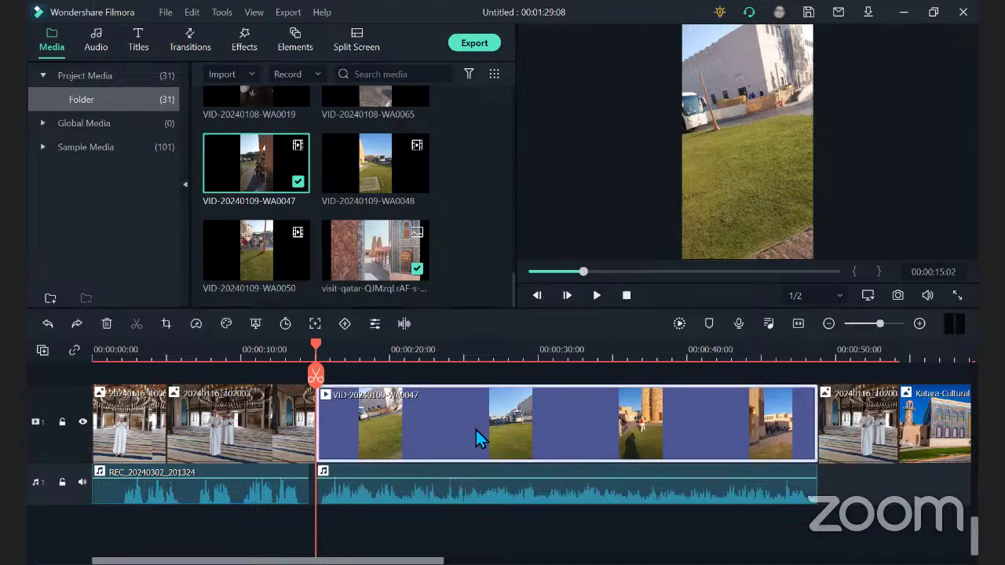
key(Delete)
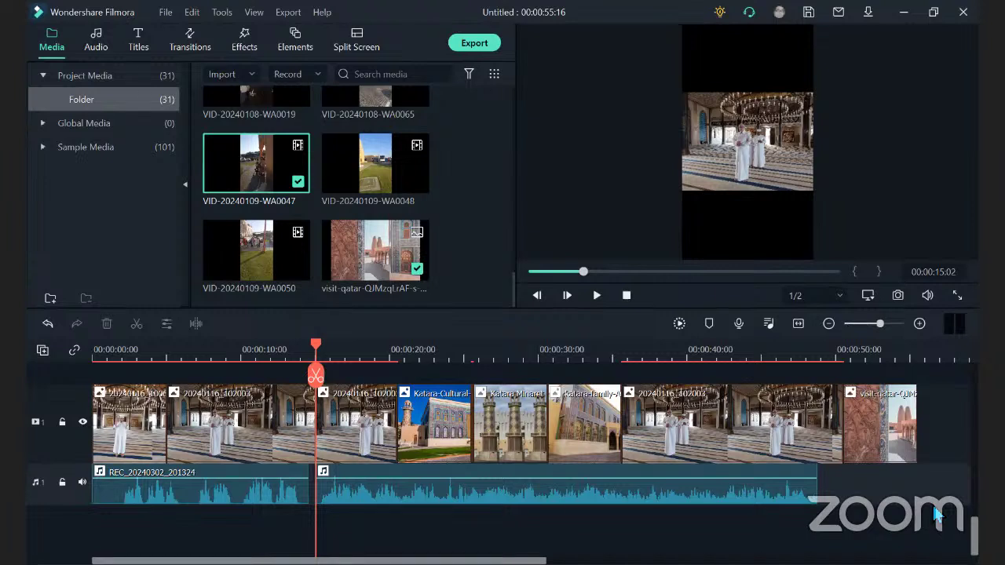
click(401, 503)
drag(401, 505, 399, 533)
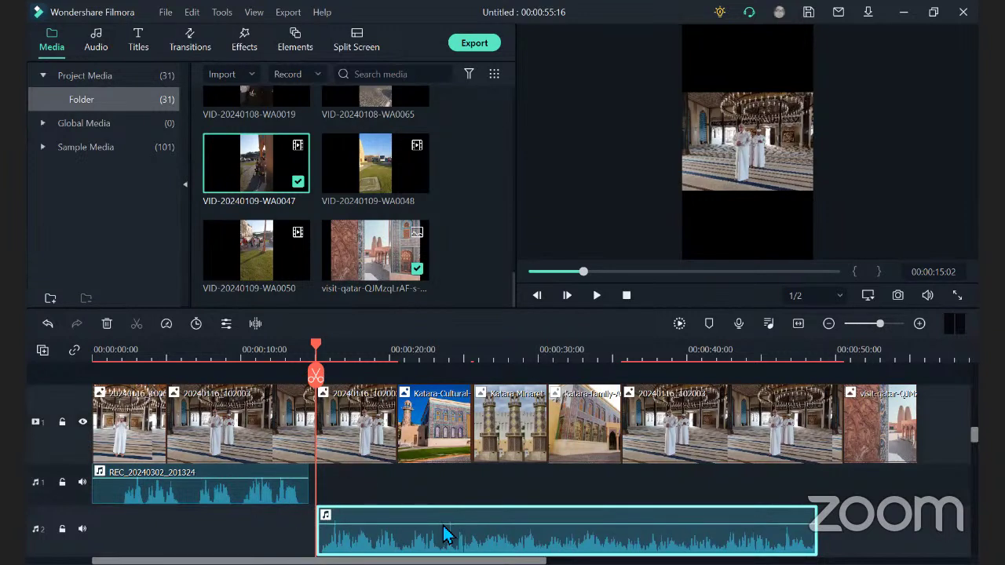
drag(702, 518, 451, 524)
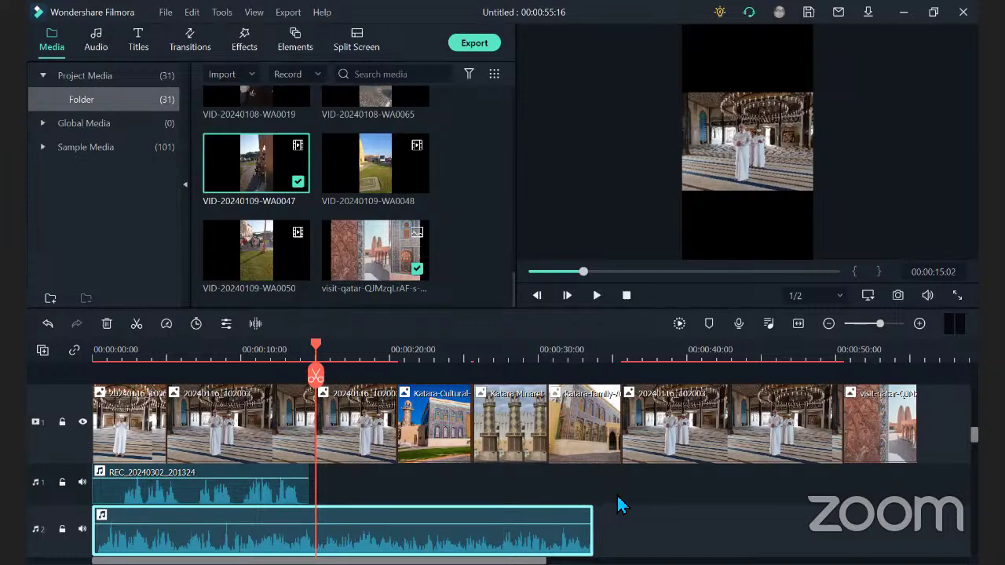
Move the Katara Minaret photo into the Katara-Cultural photo so it splits it, and shift the following photos to close the gaps
double_click(505, 440)
drag(505, 440, 584, 451)
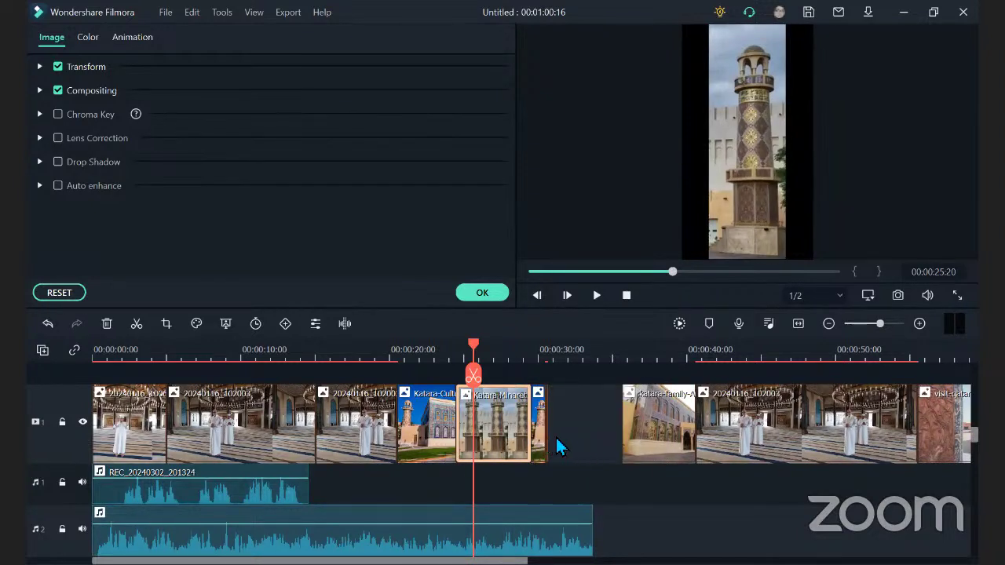
click(443, 439)
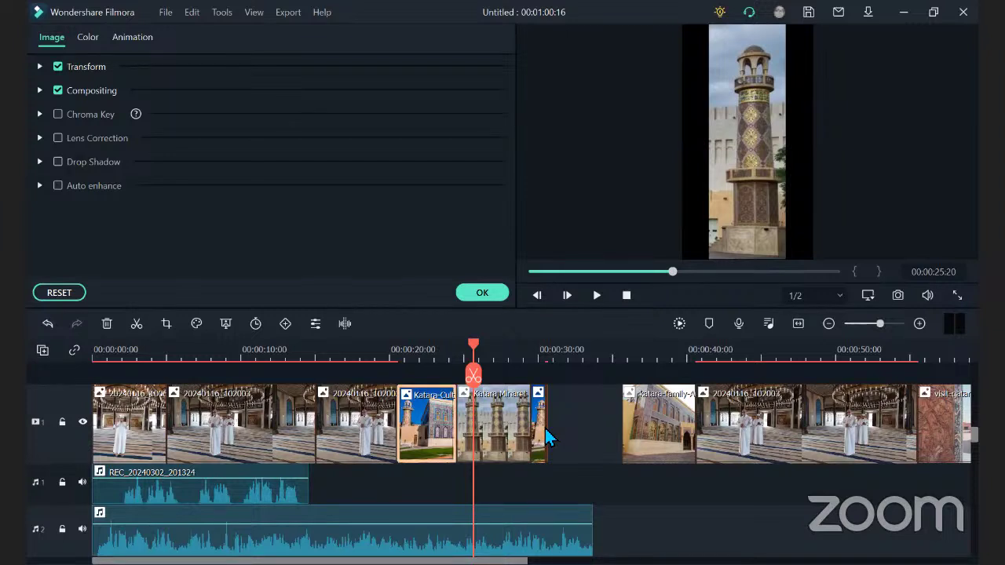
drag(652, 437, 578, 436)
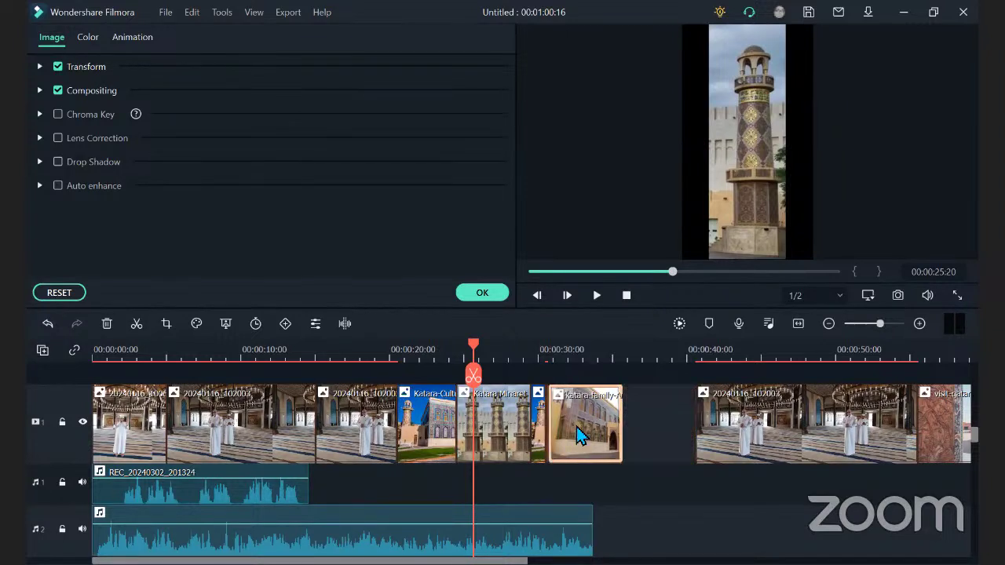
drag(714, 427, 660, 439)
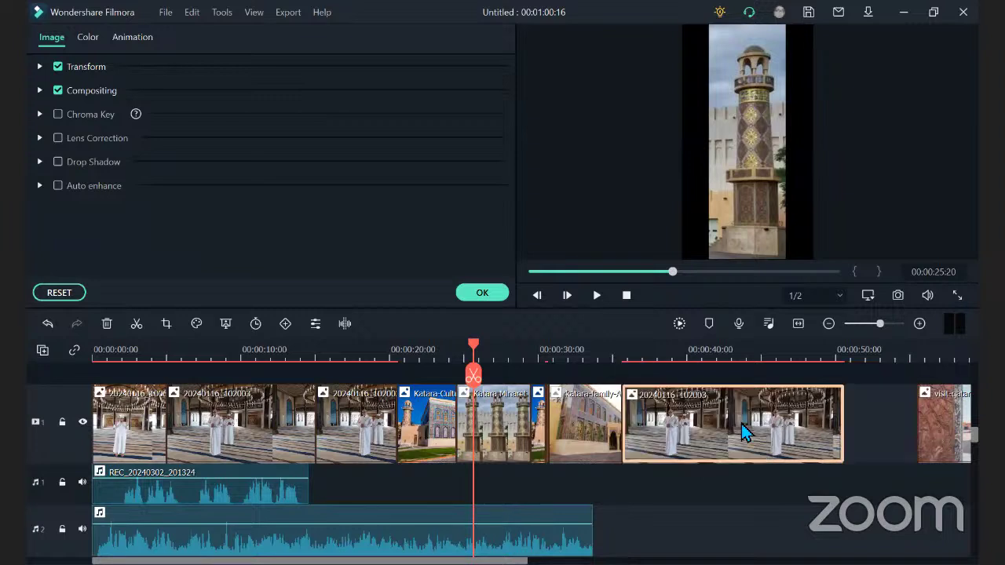
drag(933, 440, 855, 441)
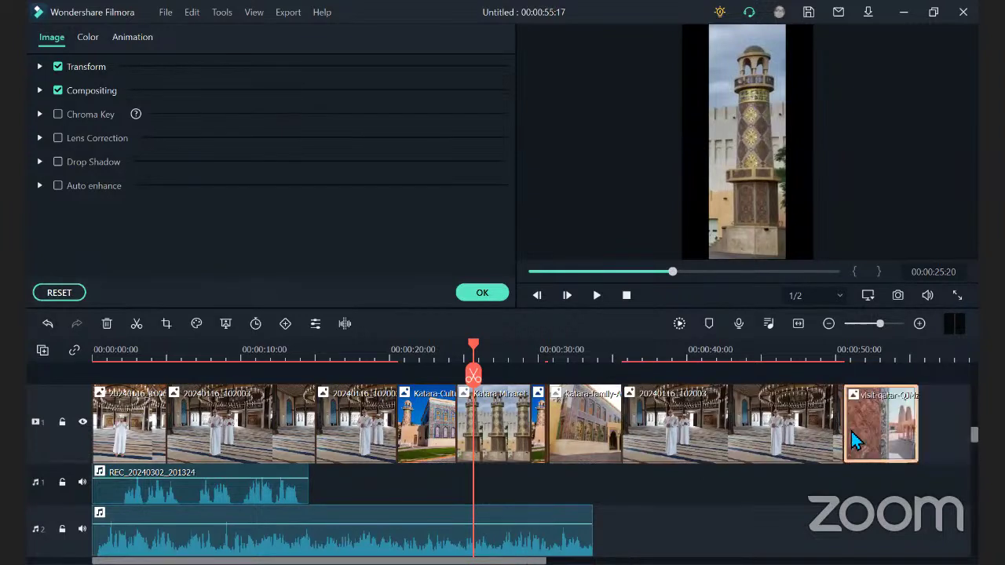
Return the playhead to the start of the timeline and close the photo's properties
click(579, 438)
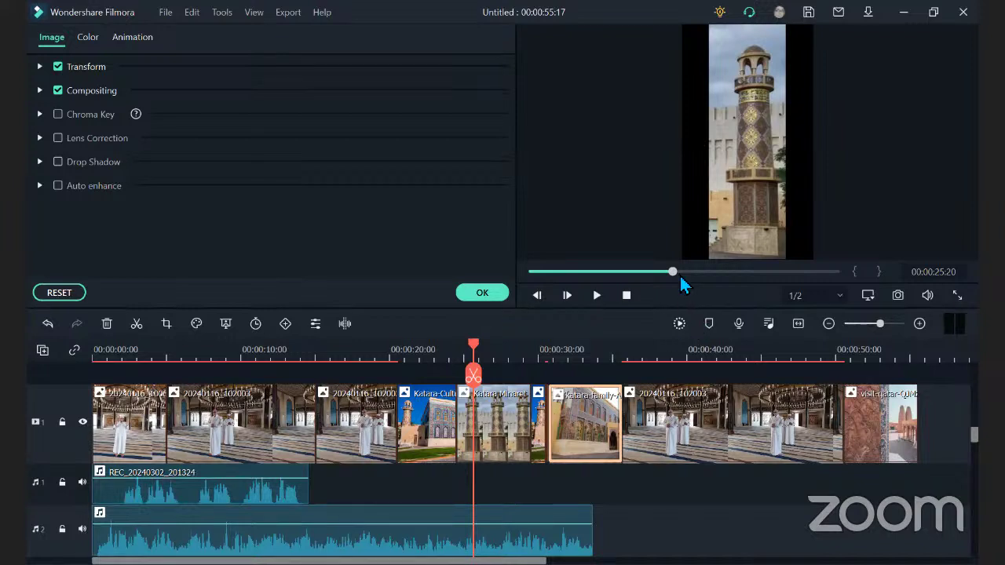
drag(672, 272, 532, 271)
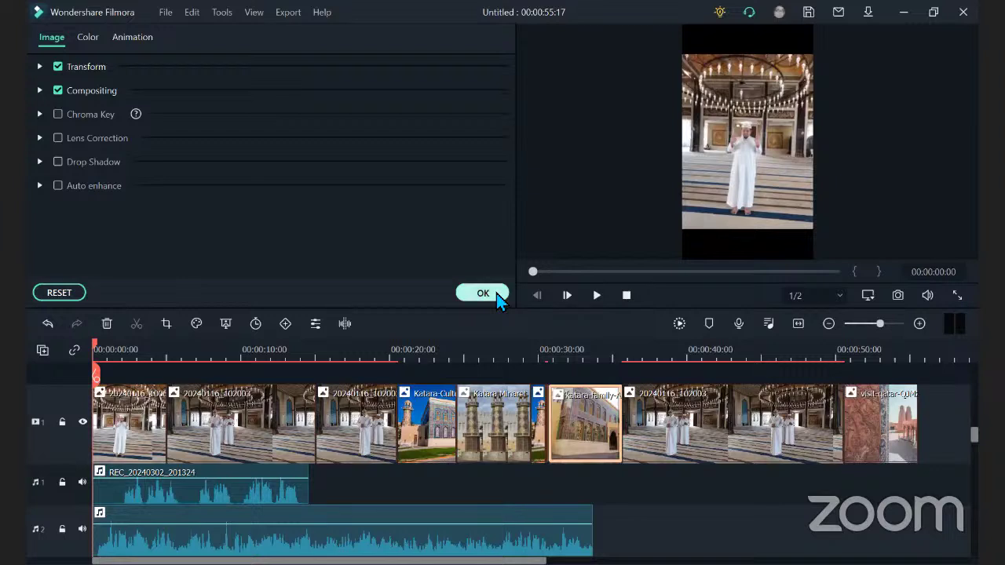
click(496, 293)
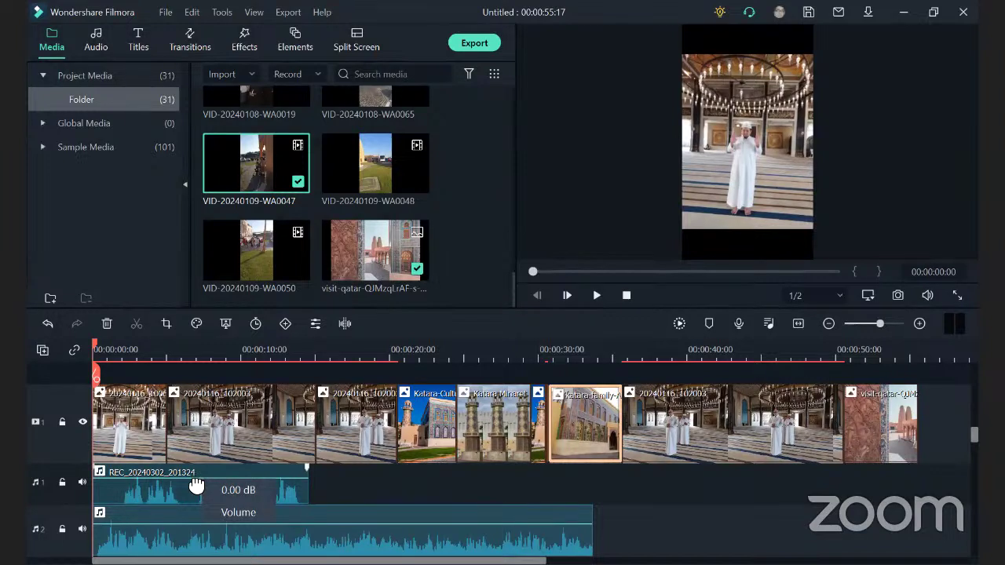
Raise the volume of the REC_20240302_201324 voiceover on the first audio track
drag(196, 482, 195, 477)
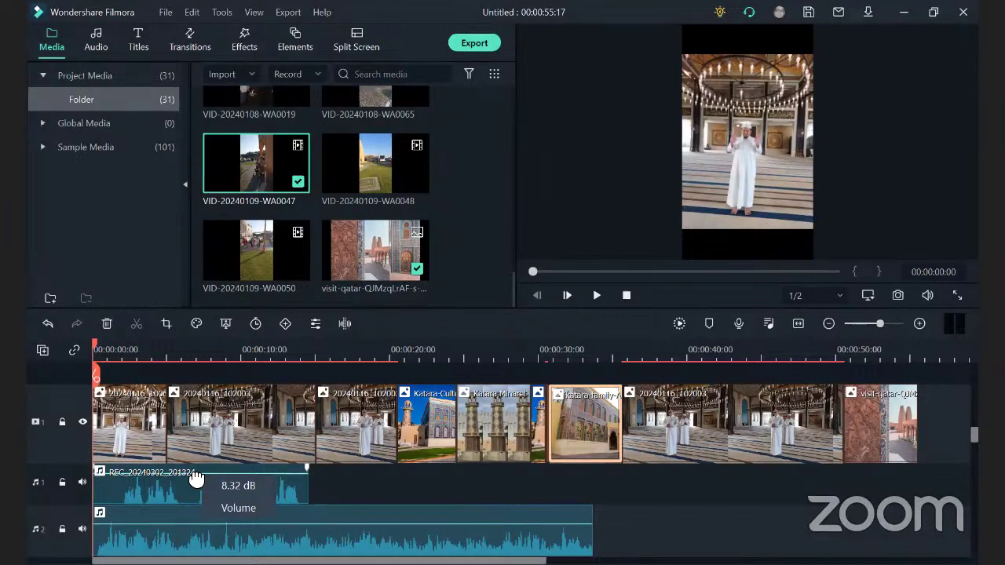
drag(196, 479, 182, 376)
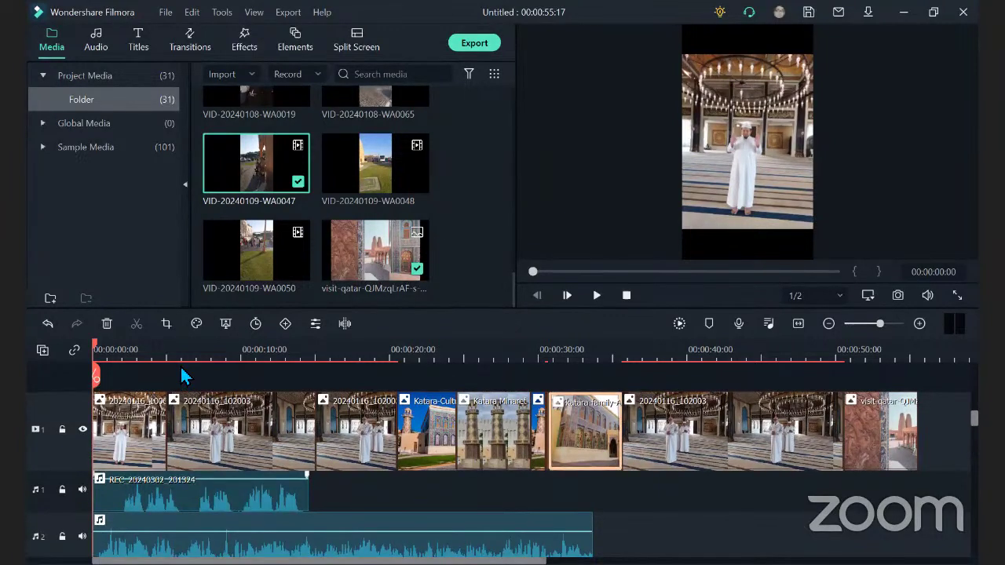
mouse_move(238, 483)
drag(239, 485, 220, 440)
Delete all media files from the project folder, removing their clips from the timeline as well
click(461, 193)
key(ctrl+a)
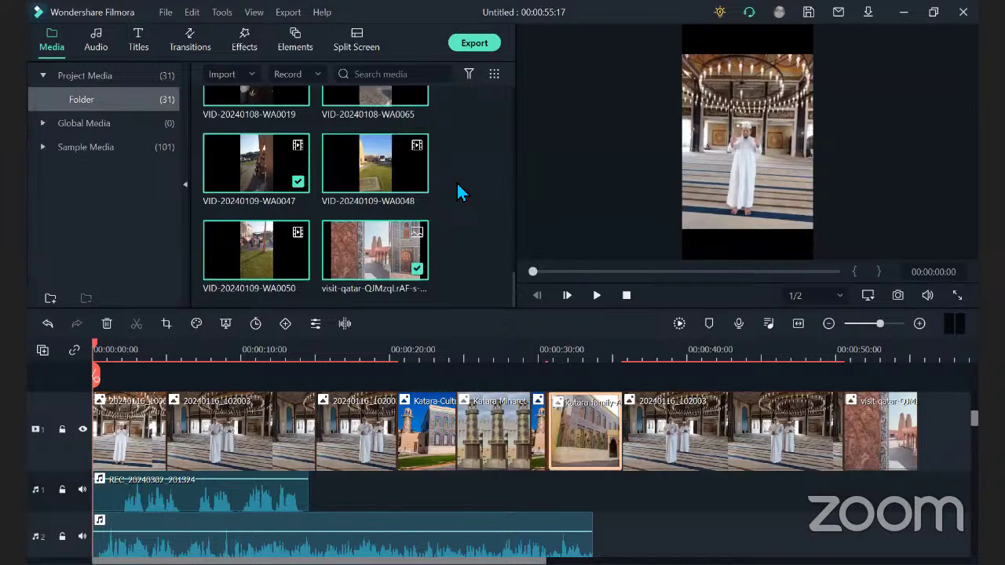
key(Delete)
click(549, 300)
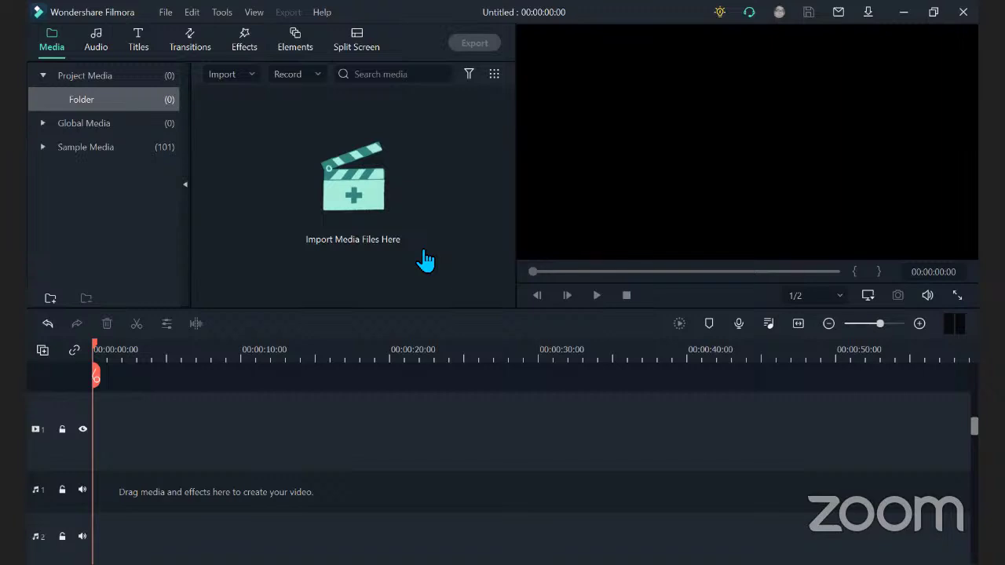
Import the photos 1-Katara-Mosque, 6-Katara-Mosque and IMG-20240221-WA0030 from the Katara Masjid Exterior folder
click(364, 194)
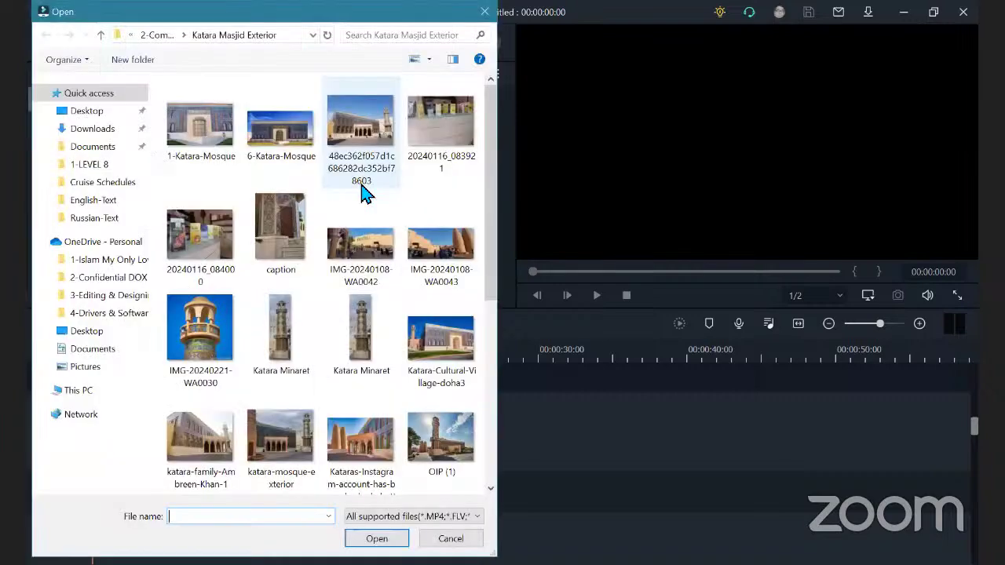
click(209, 331)
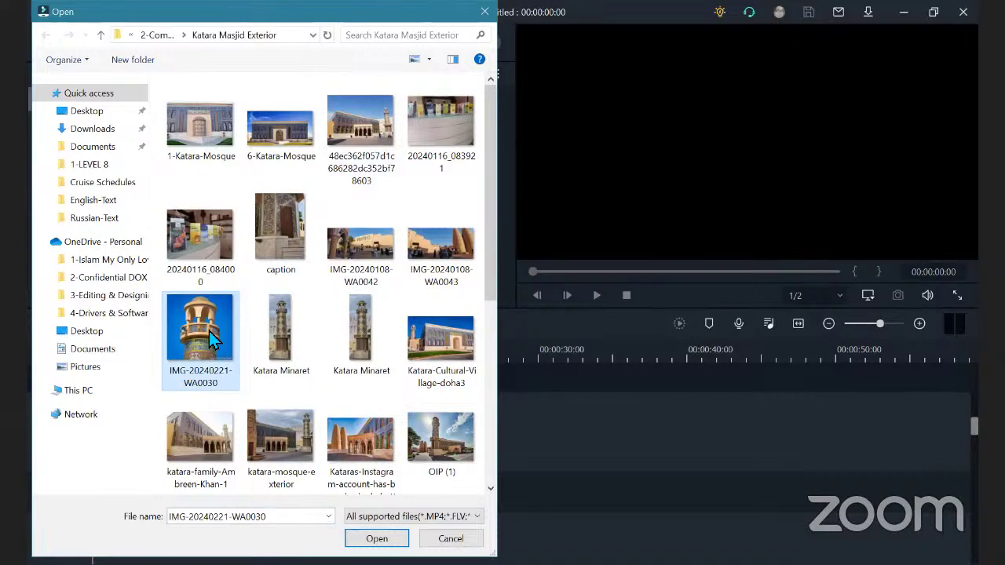
ctrl+click(209, 146)
ctrl+click(286, 144)
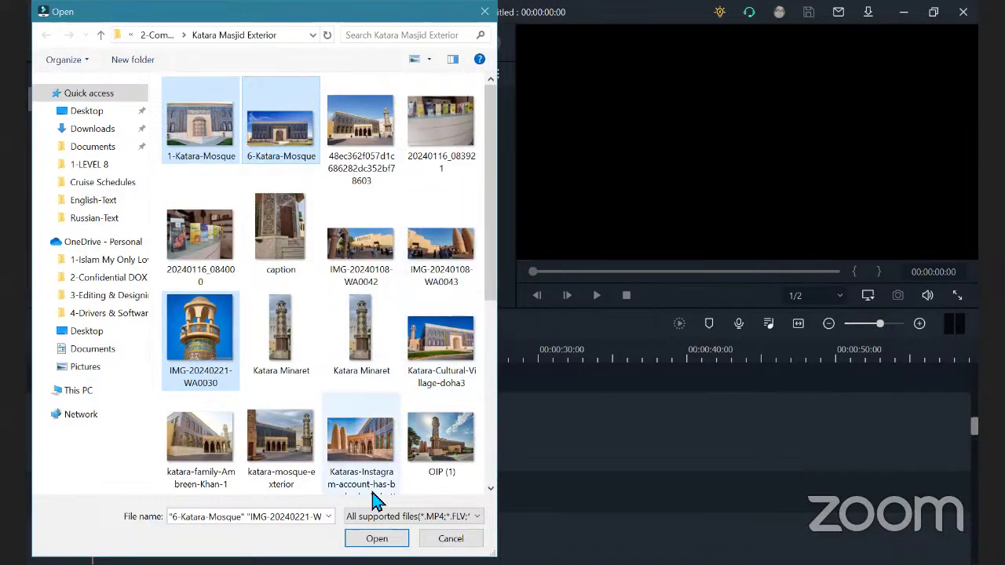
click(376, 538)
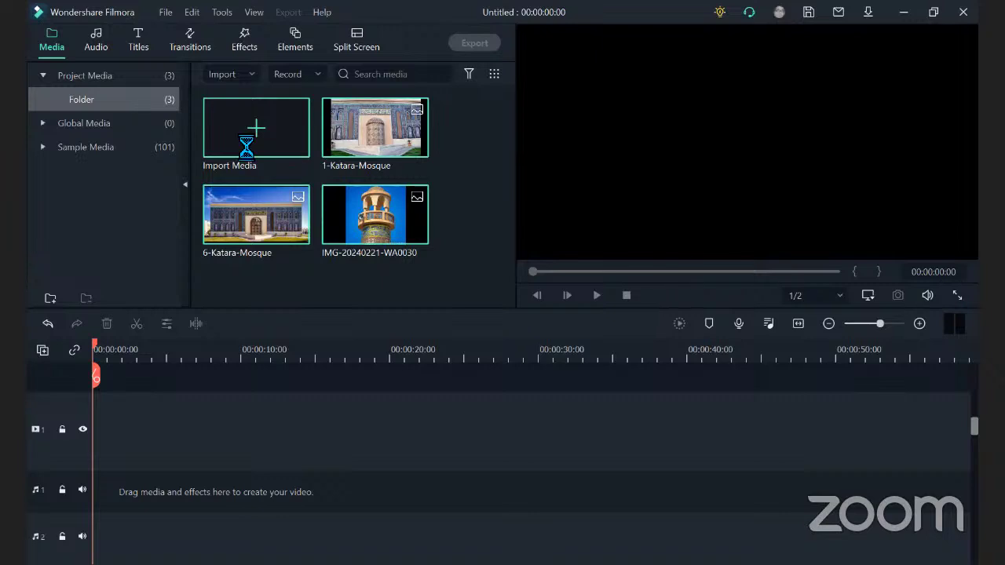
Import the photo IMG-20230522-WA0032 from the PPT TEMPLATEs & DPs folder inside Documents, 3-Editing & Designing
click(243, 151)
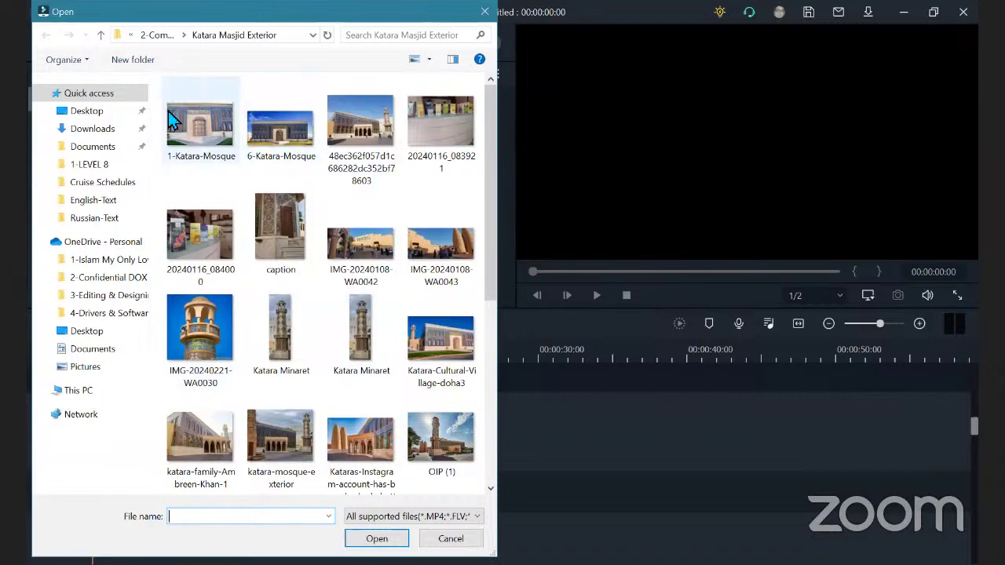
click(101, 149)
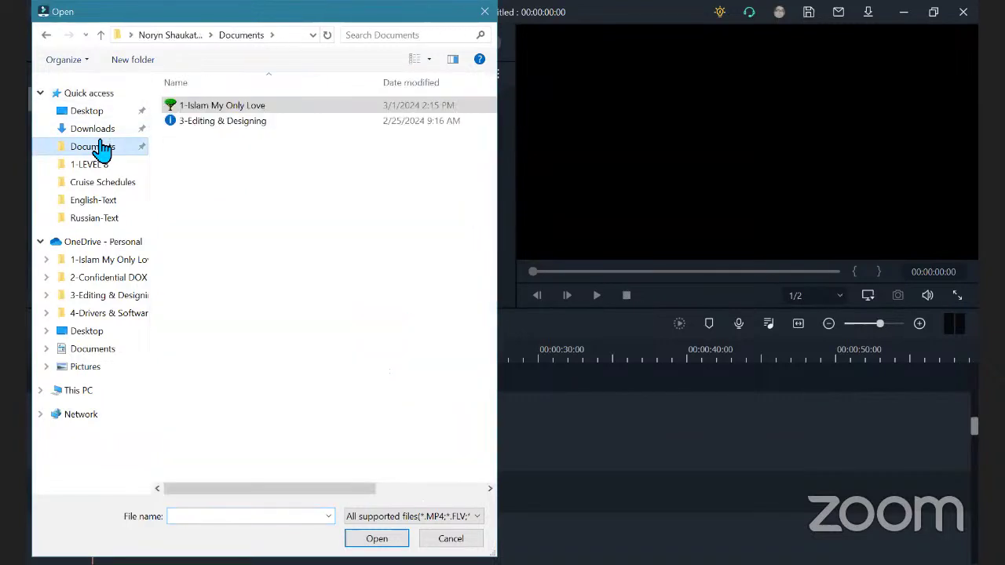
double_click(232, 122)
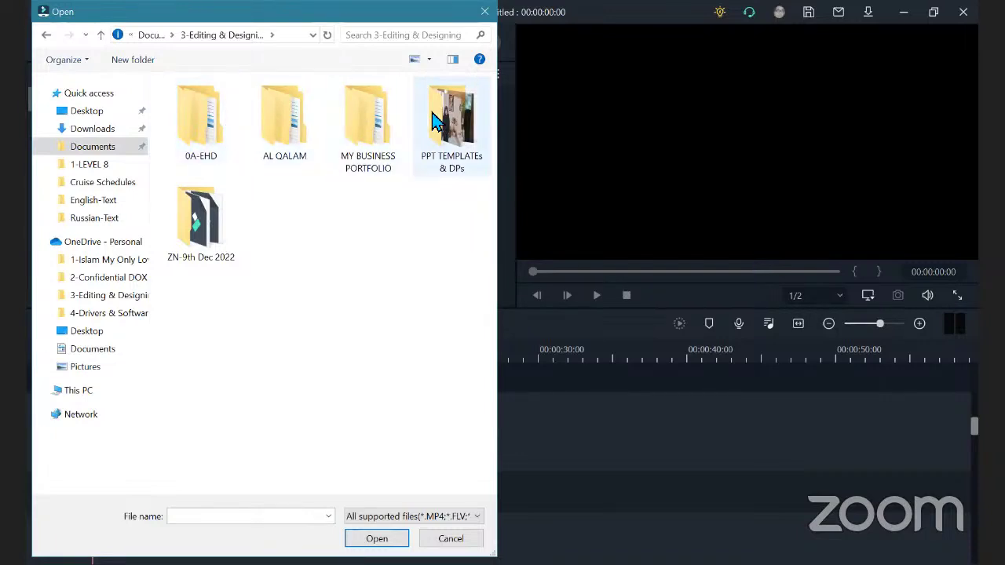
click(456, 135)
double_click(456, 135)
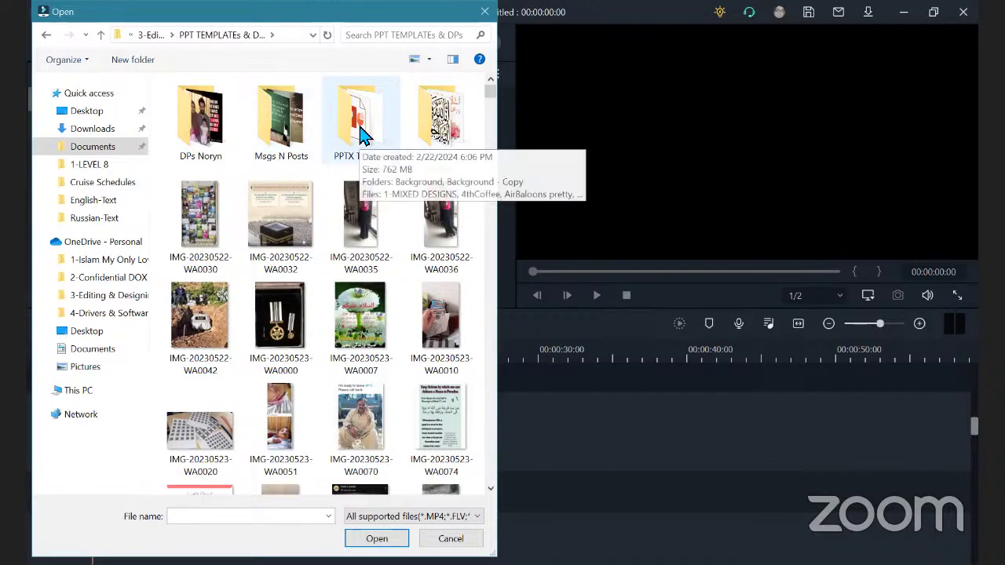
double_click(283, 239)
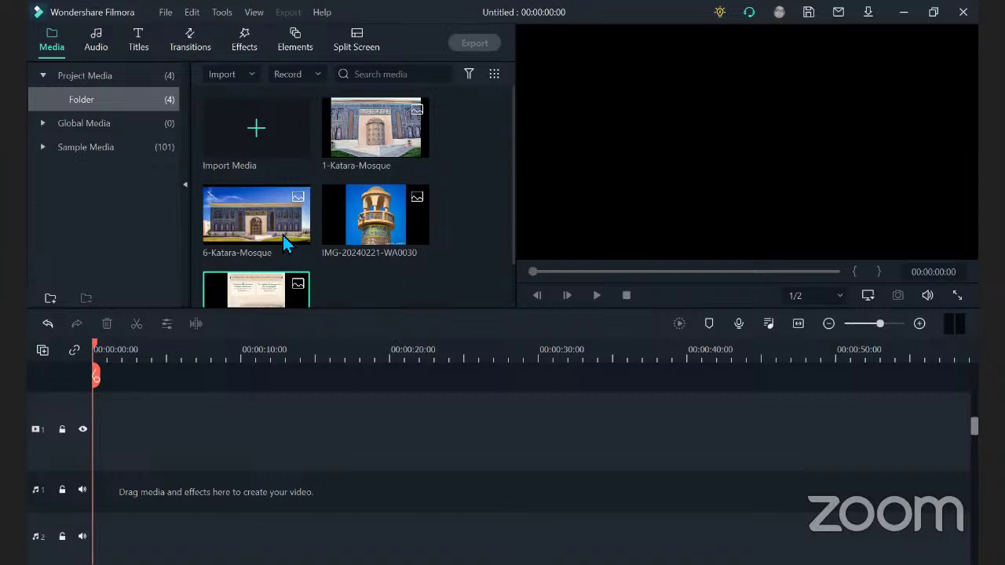
Import the audio file 20221209_135552 from the ZN-9th Dec 2022 folder inside 3-Editing & Designing
click(255, 148)
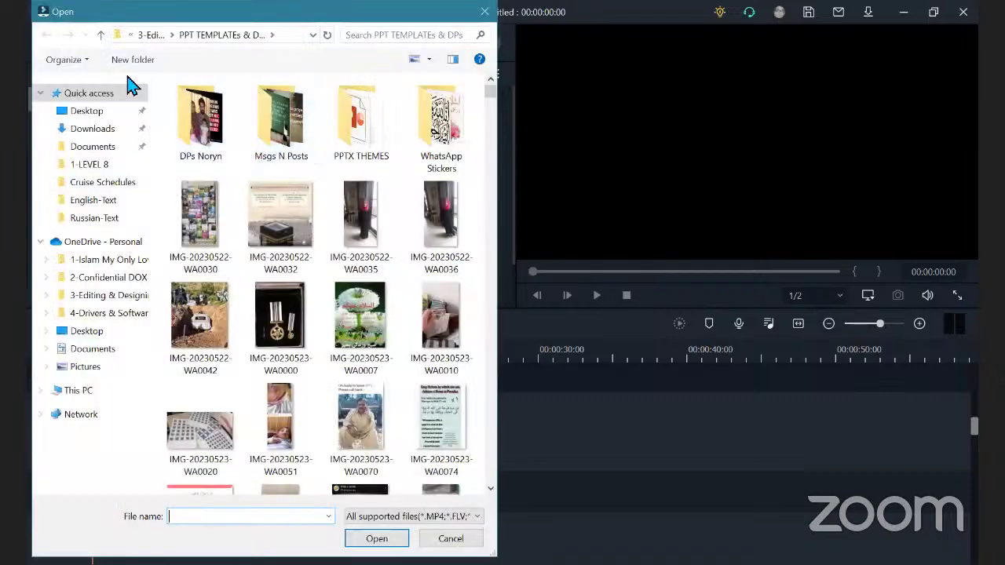
click(100, 34)
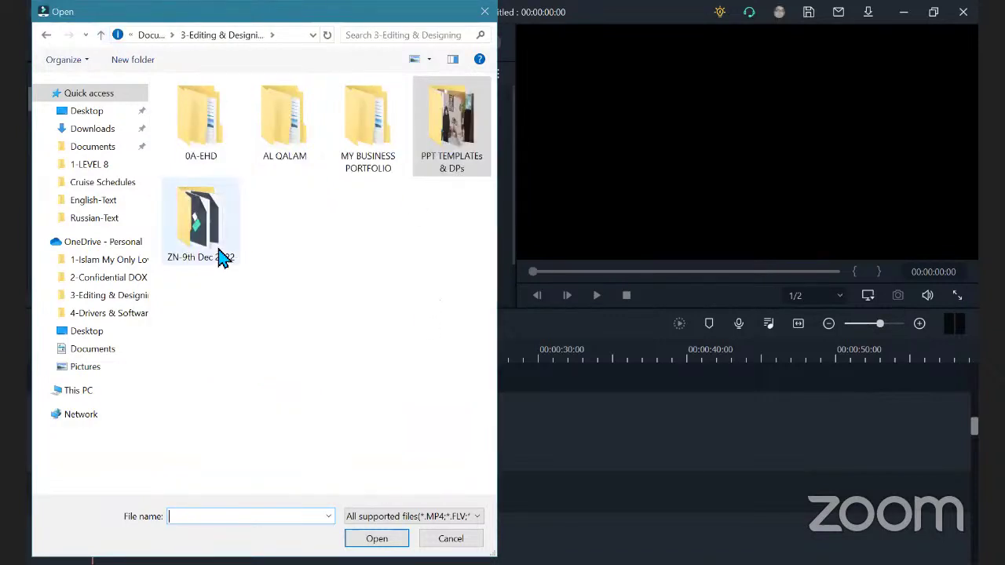
double_click(200, 224)
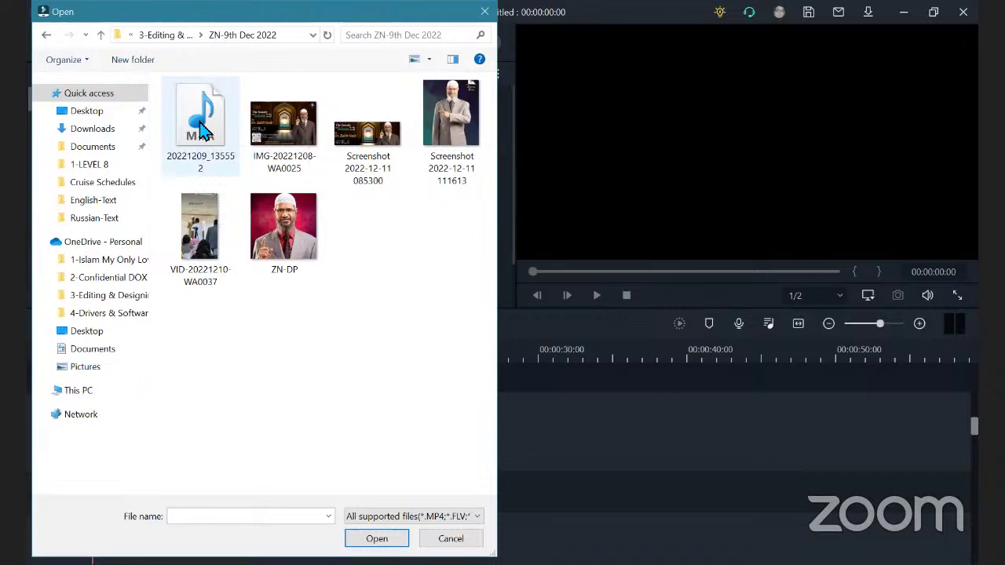
double_click(200, 128)
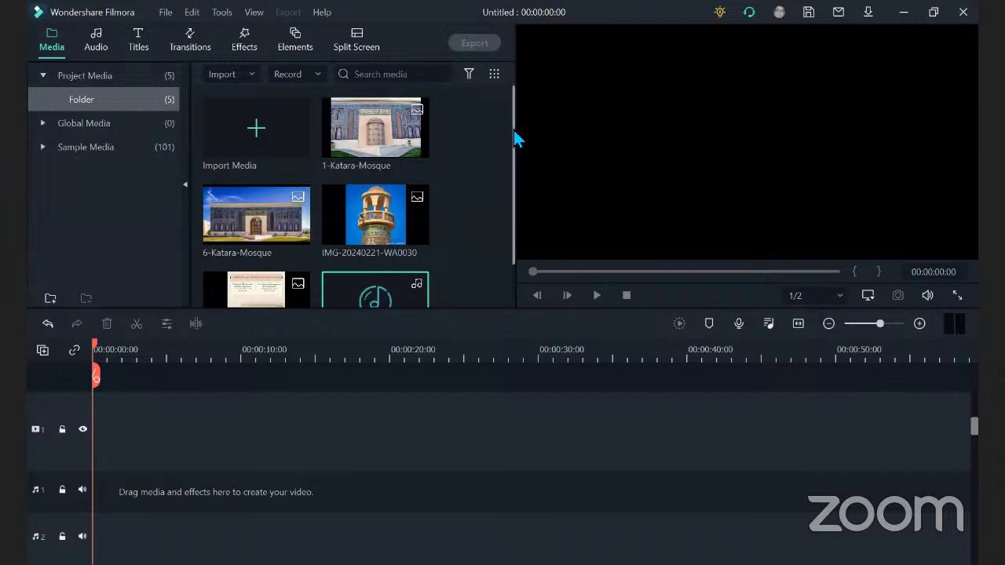
Add the 20221209_135552 audio to the first audio track and return the playhead to the start of the timeline
drag(514, 139, 511, 193)
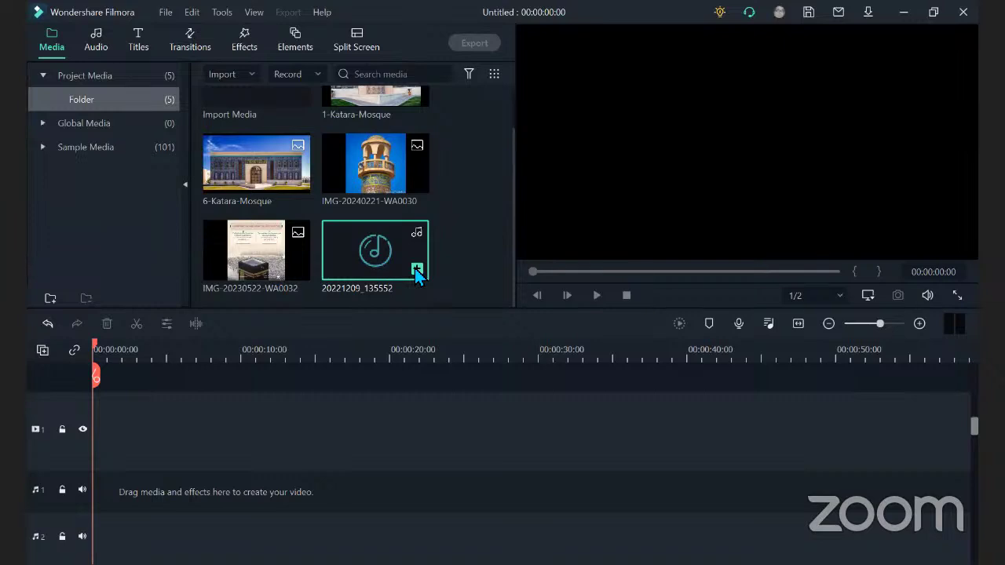
click(415, 269)
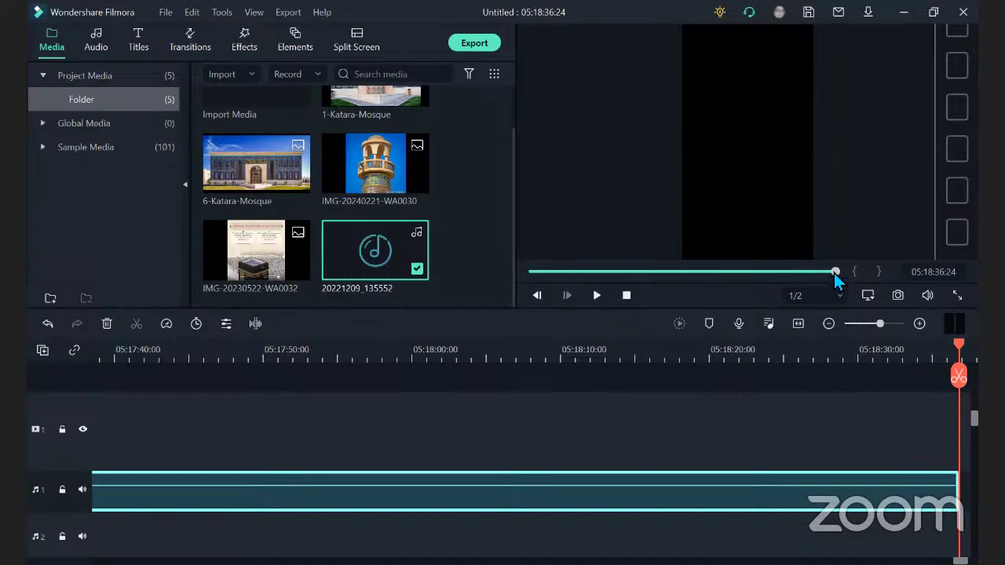
drag(834, 273, 777, 270)
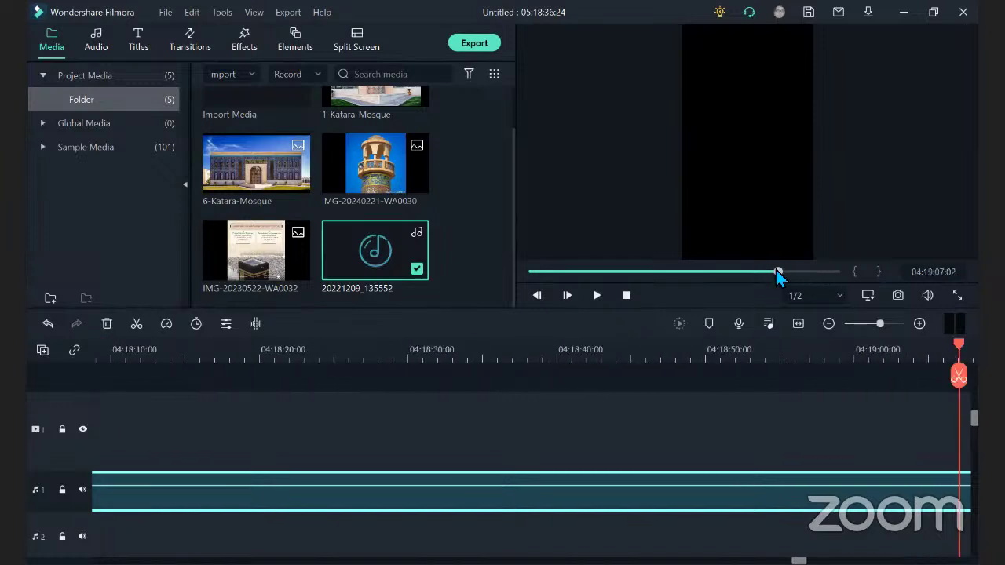
drag(961, 350, 48, 351)
drag(776, 279, 503, 281)
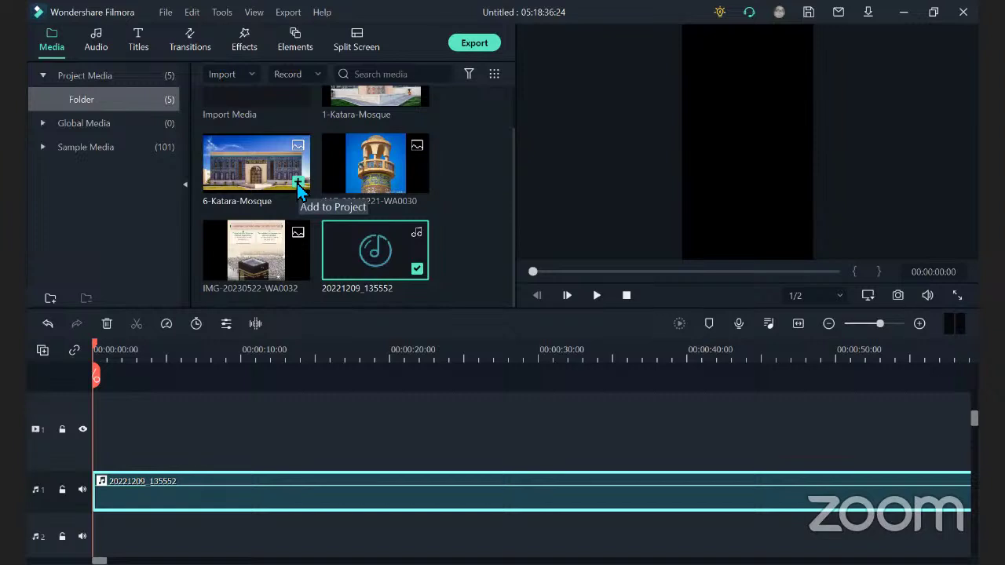
Add the photos 6-Katara-Mosque, 1-Katara-Mosque, IMG-20240221-WA0030, 6-Katara-Mosque again and IMG-20230522-WA0032 to the video track in that order
click(297, 183)
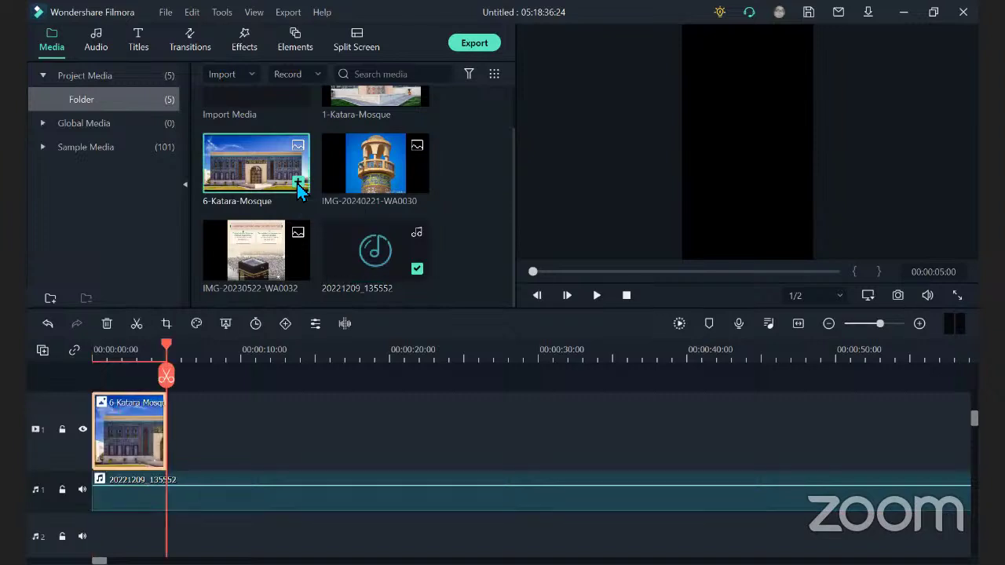
click(419, 97)
scroll(420, 100, up, 1)
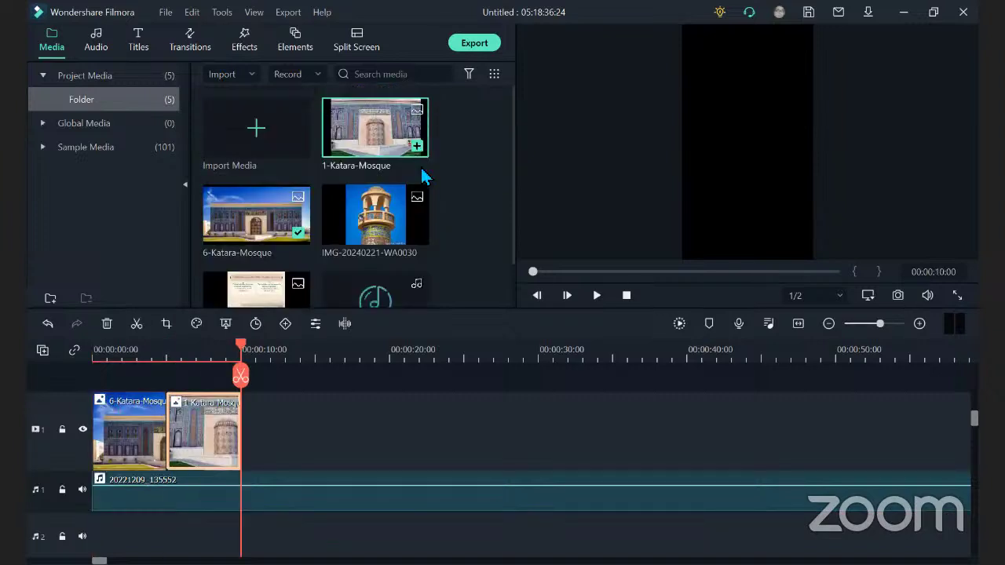
click(426, 223)
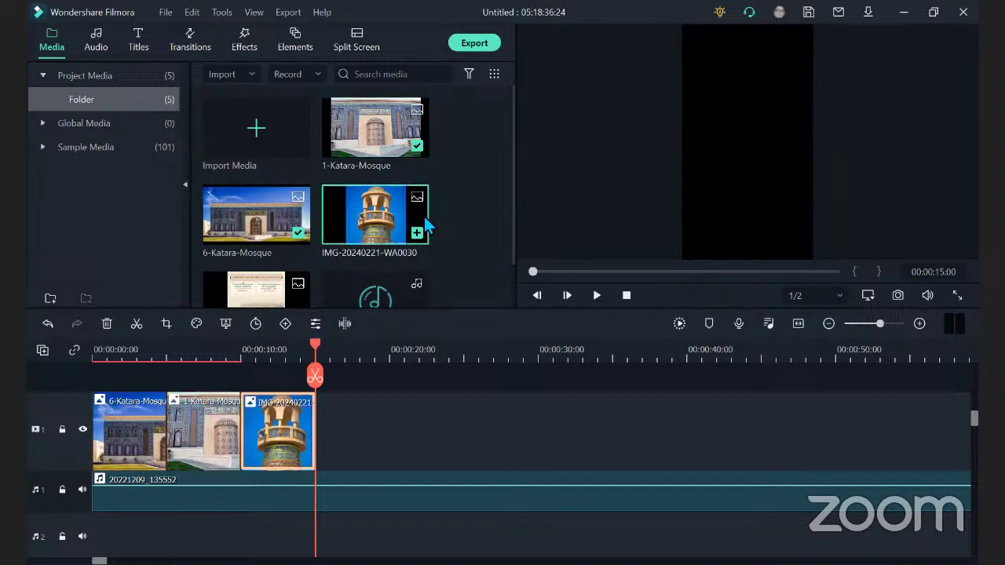
click(299, 234)
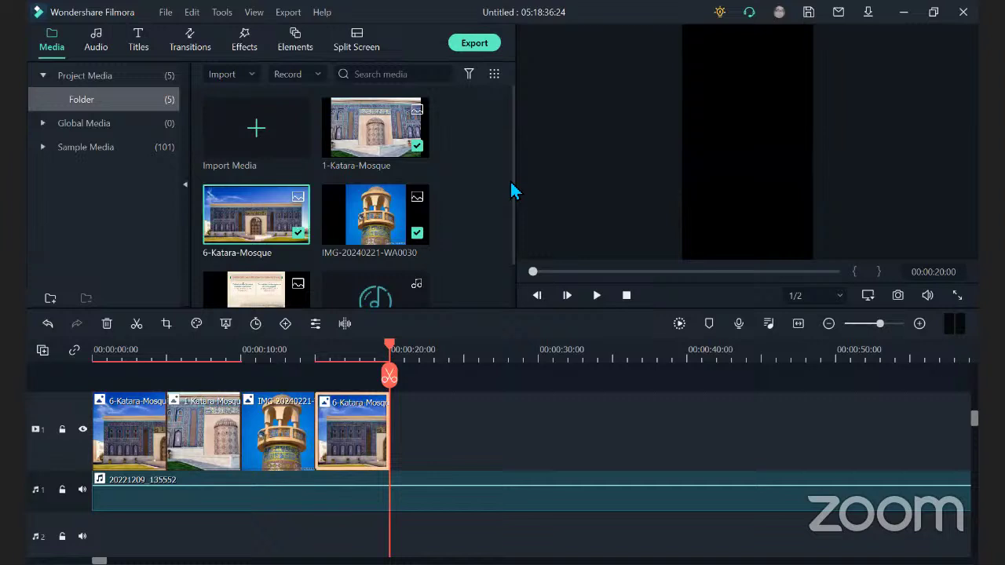
drag(511, 180, 506, 283)
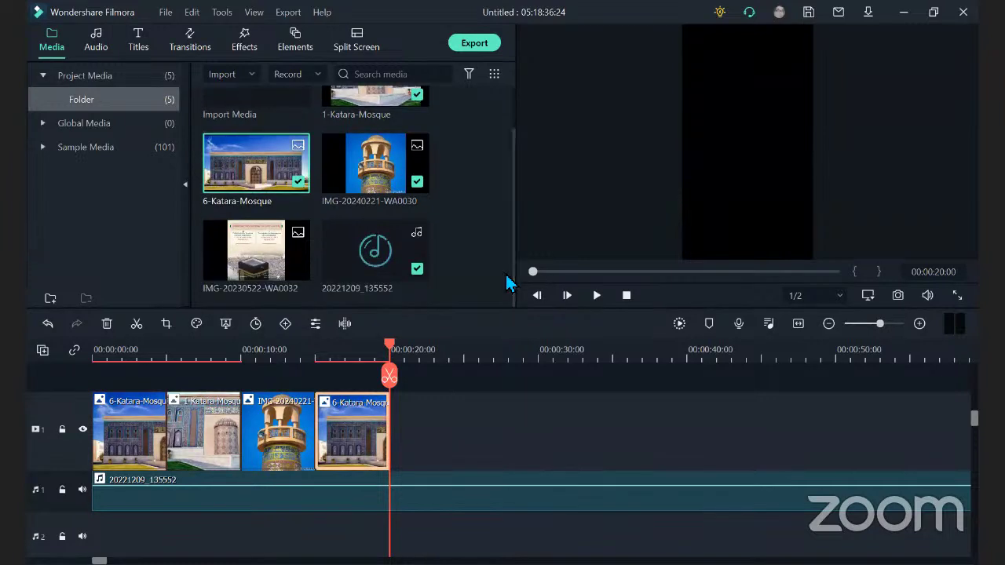
click(296, 270)
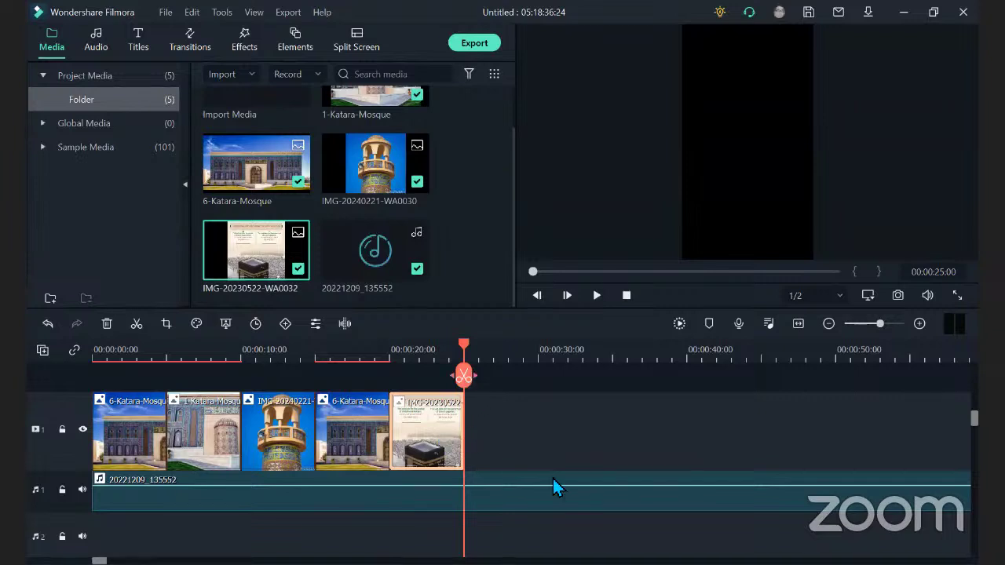
Split the 20221209_135552 audio at the end of the last photo and delete the remainder
click(547, 503)
key(ctrl+b)
key(Delete)
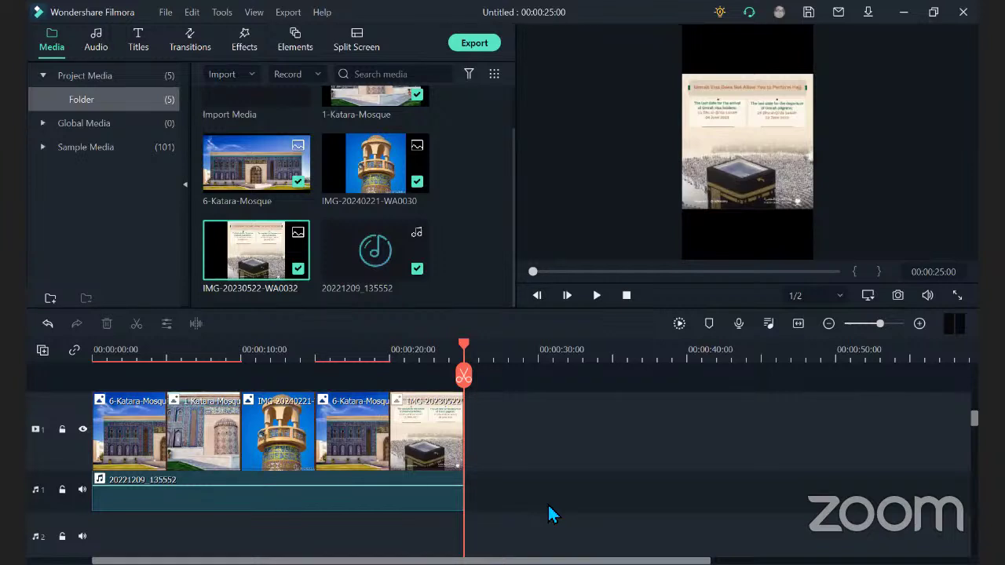
Delete the four photos after the first 6-Katara-Mosque photo from the video track
click(160, 452)
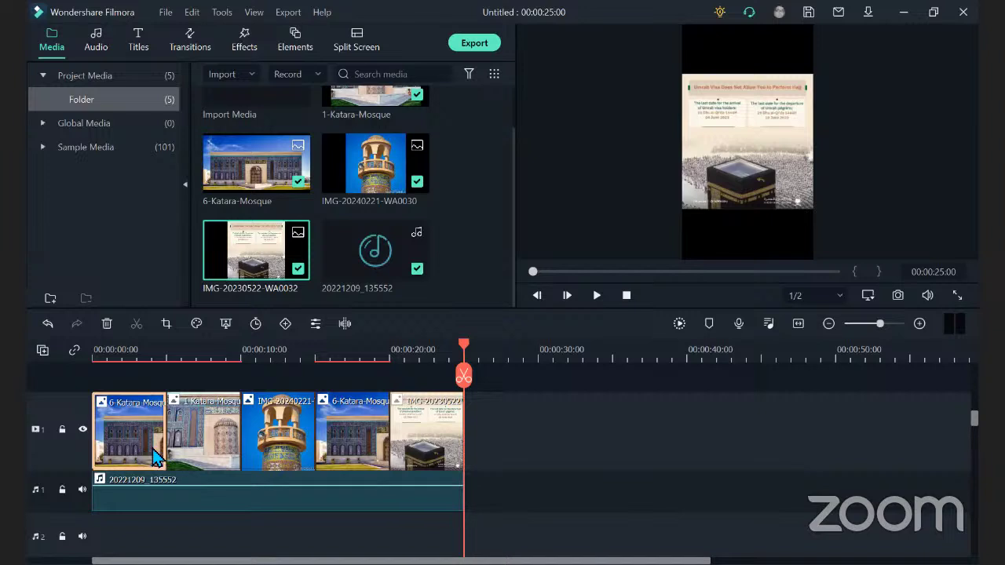
drag(532, 426, 207, 436)
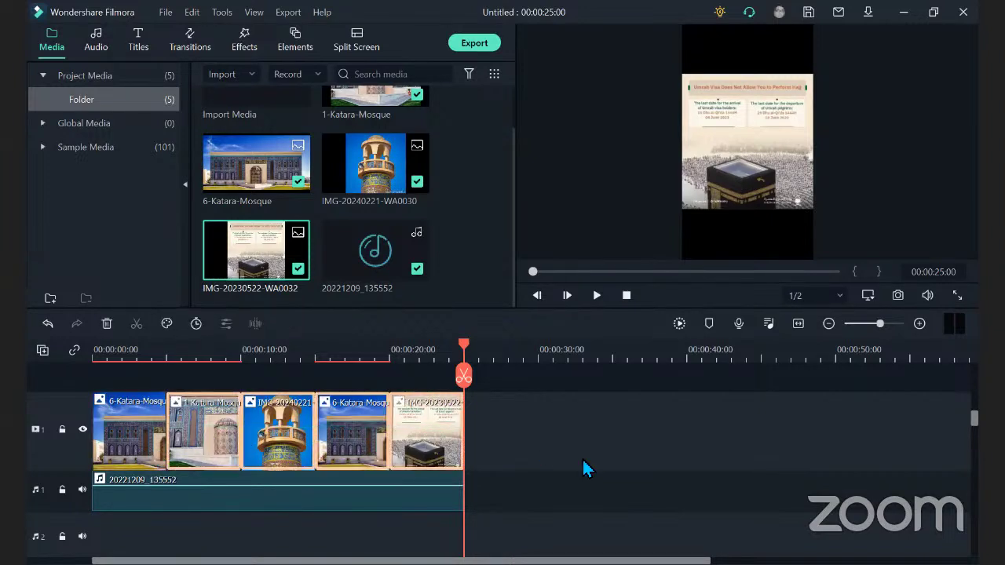
click(532, 424)
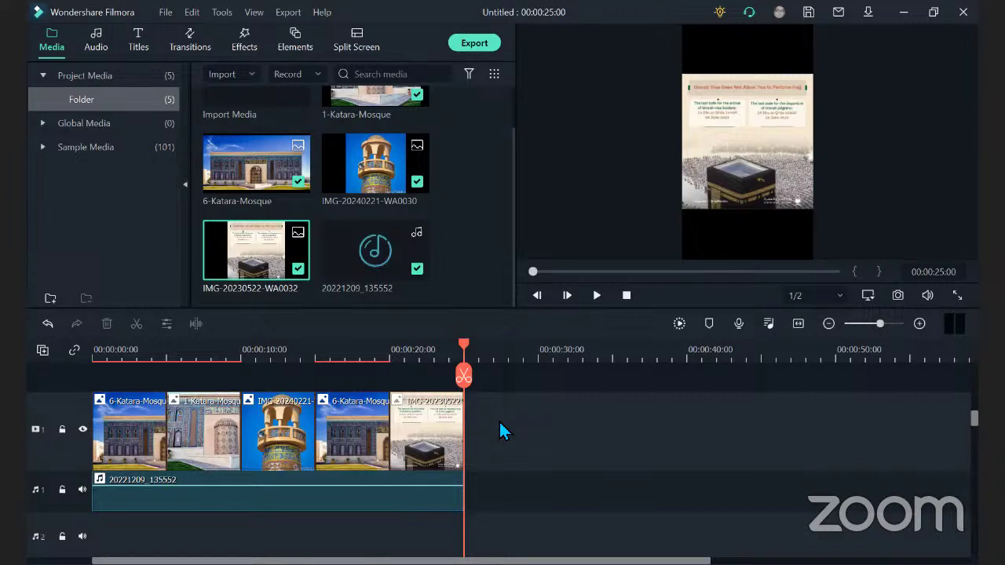
drag(496, 423, 217, 445)
key(Delete)
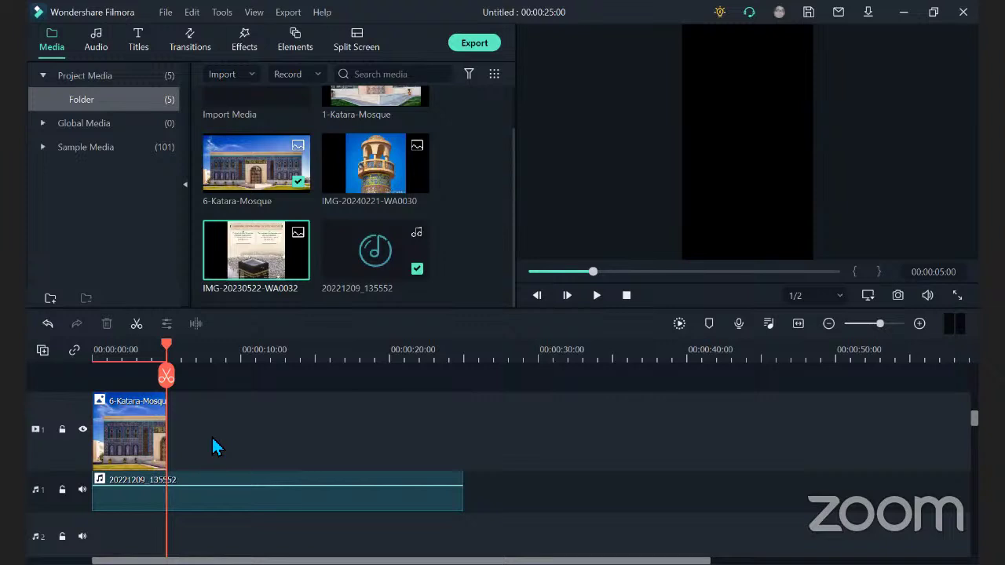
Open the image properties of the 6-Katara-Mosque photo on the video track and close them
click(152, 436)
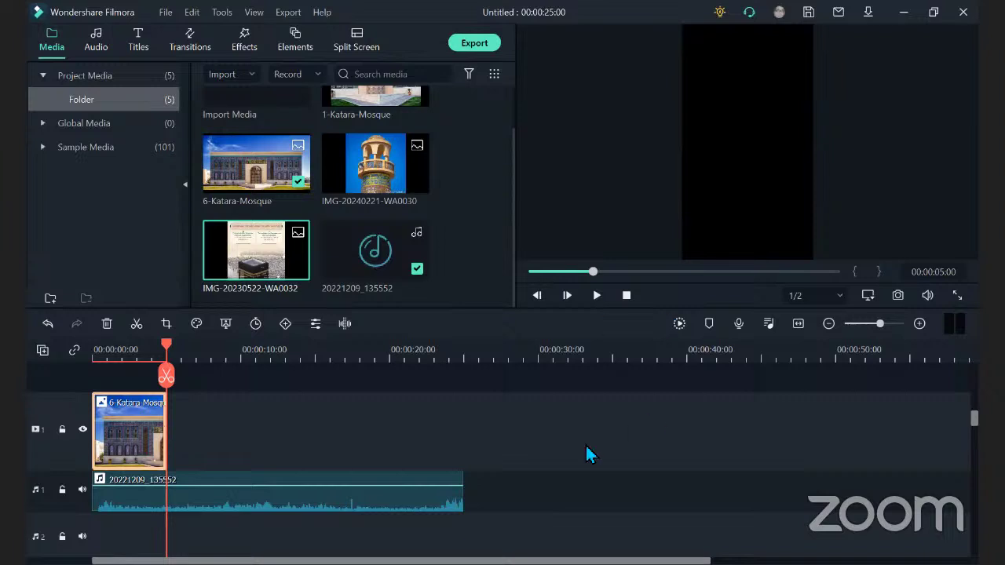
drag(534, 437, 180, 432)
drag(513, 432, 178, 442)
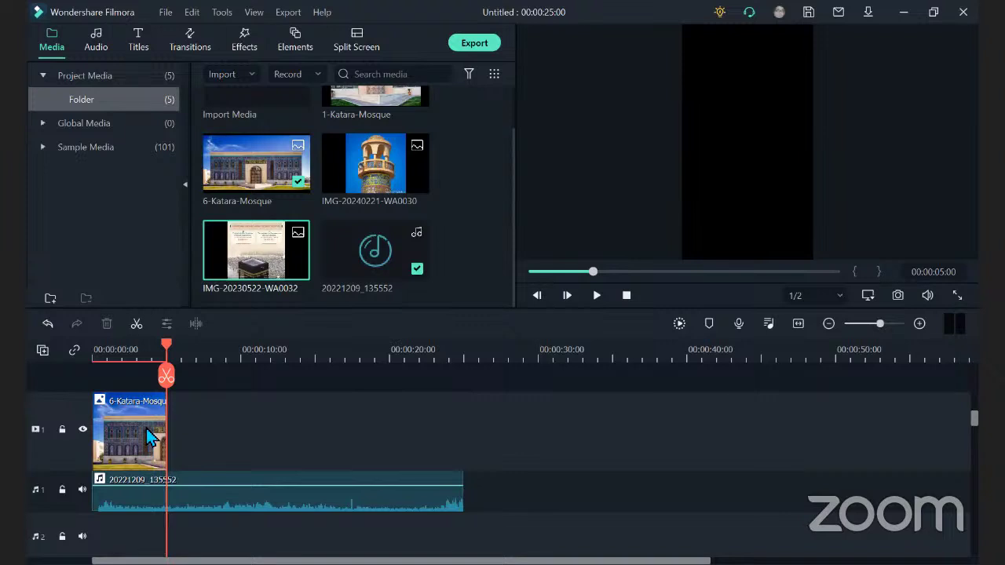
double_click(149, 437)
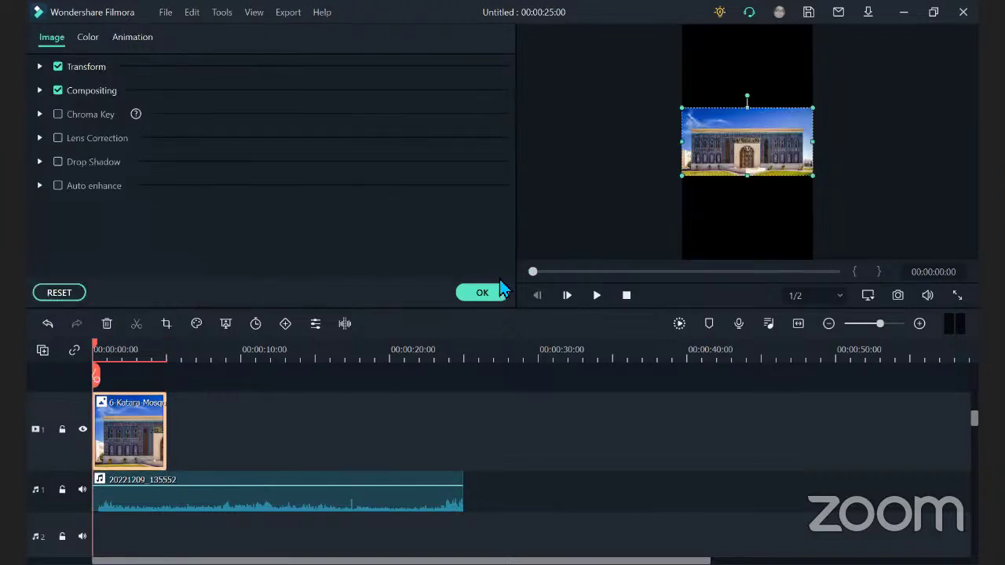
click(493, 298)
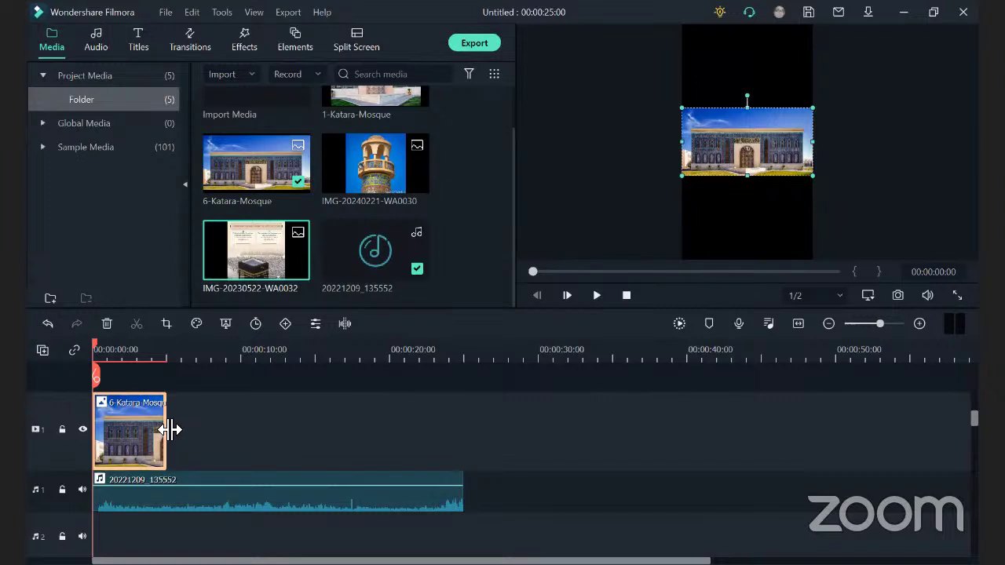
Extend the end of the 6-Katara-Mosque photo on the video track to about 53 seconds
drag(169, 429, 174, 436)
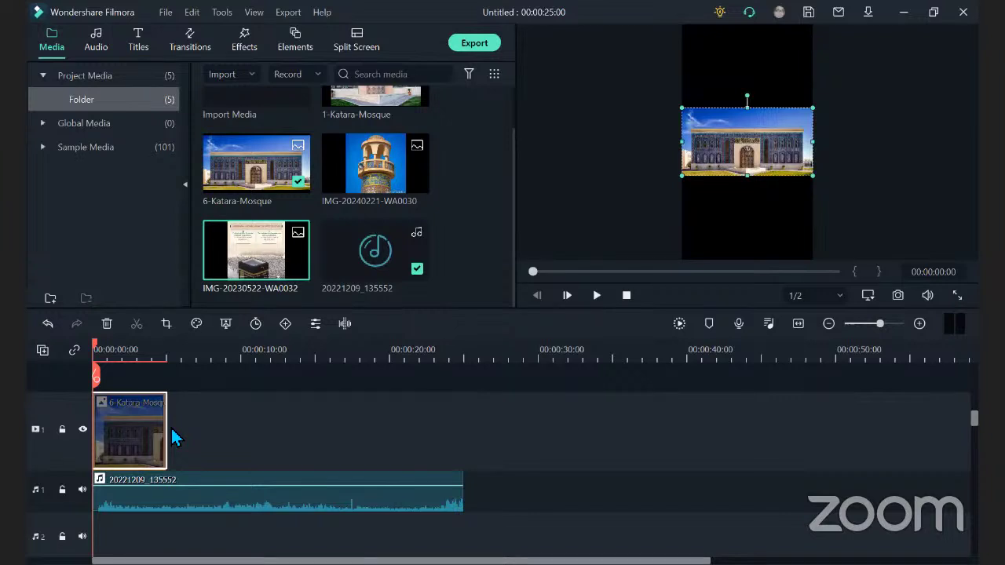
drag(174, 437, 882, 437)
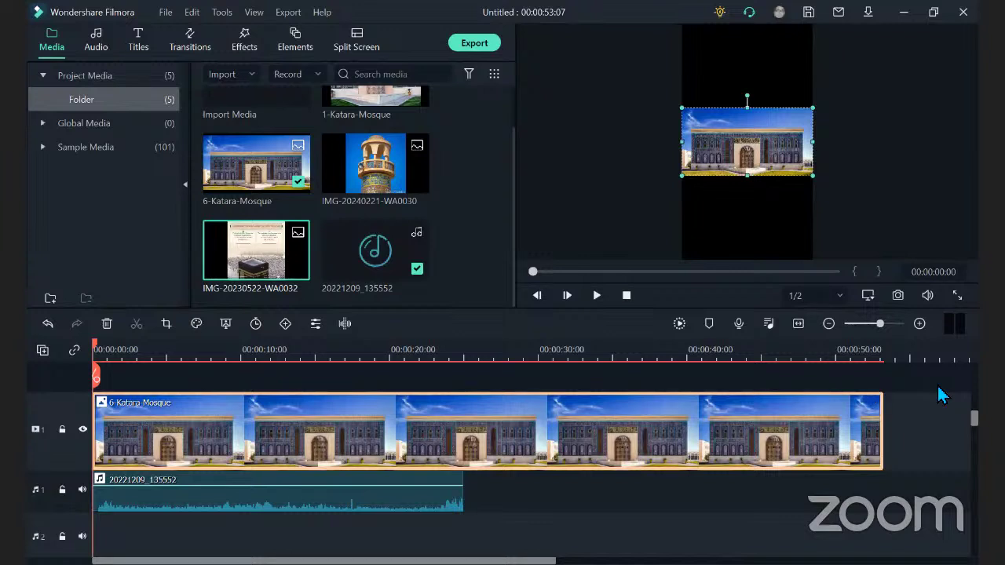
click(883, 430)
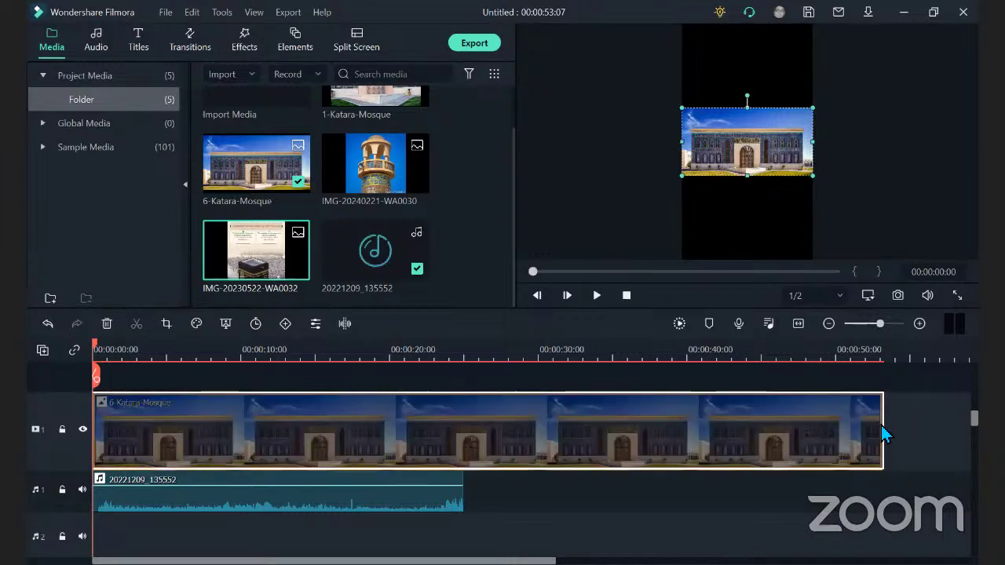
Shorten the 6-Katara-Mosque photo to about 2 seconds and place it back at the start of the video track
drag(883, 434, 117, 433)
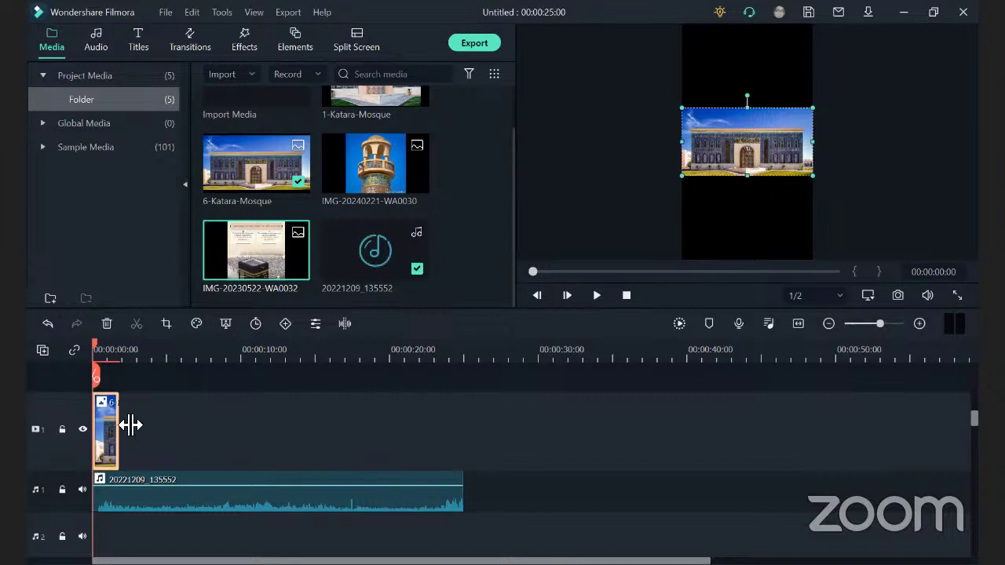
drag(110, 425, 165, 419)
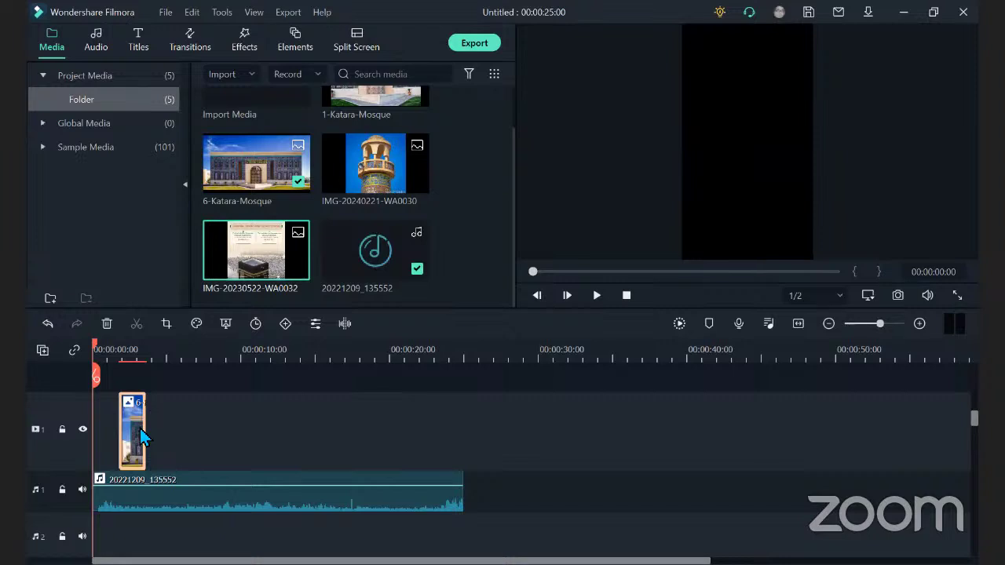
drag(141, 433, 113, 431)
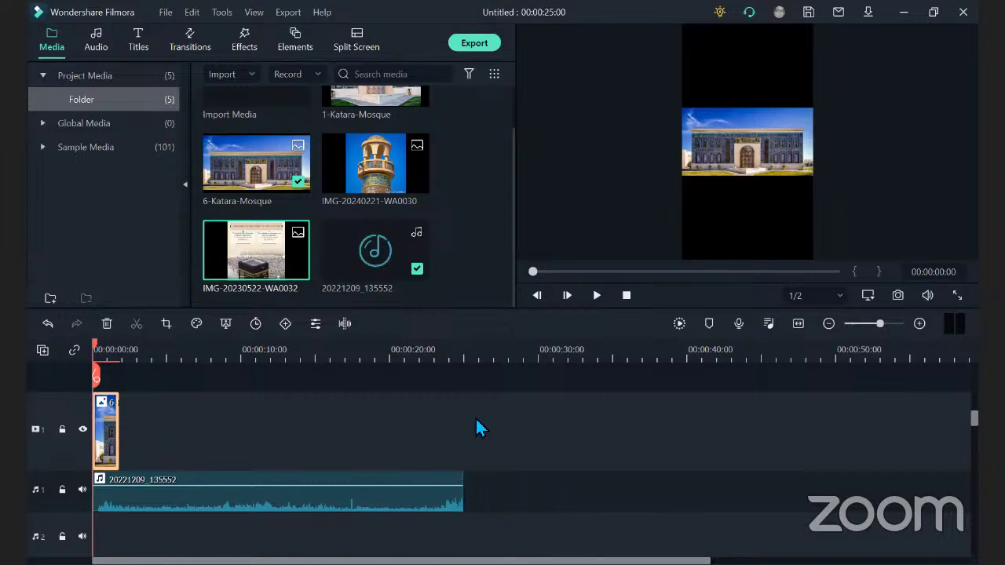
click(562, 439)
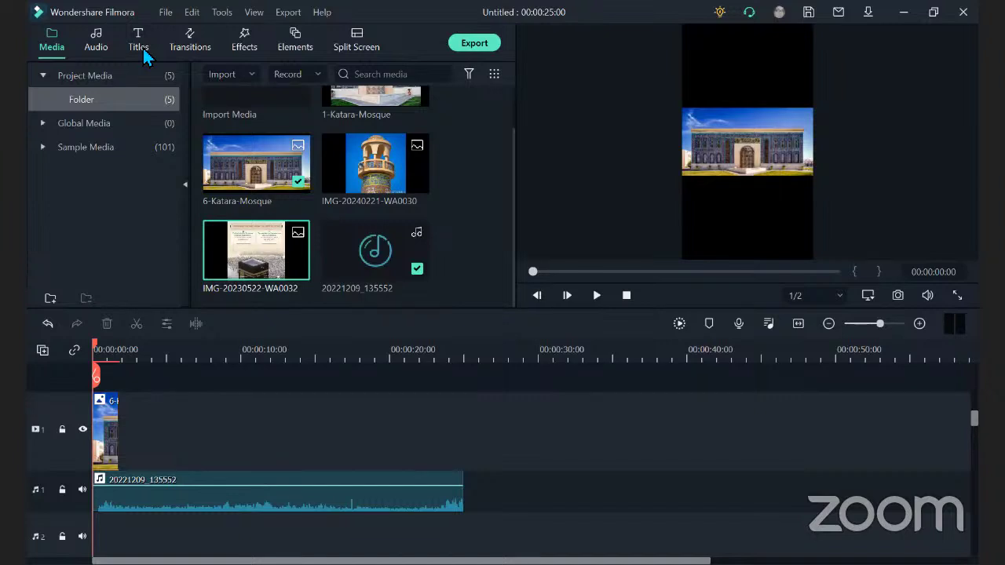
Download the Alive track from the recommended audio library and insert it at the start of the timeline
click(88, 50)
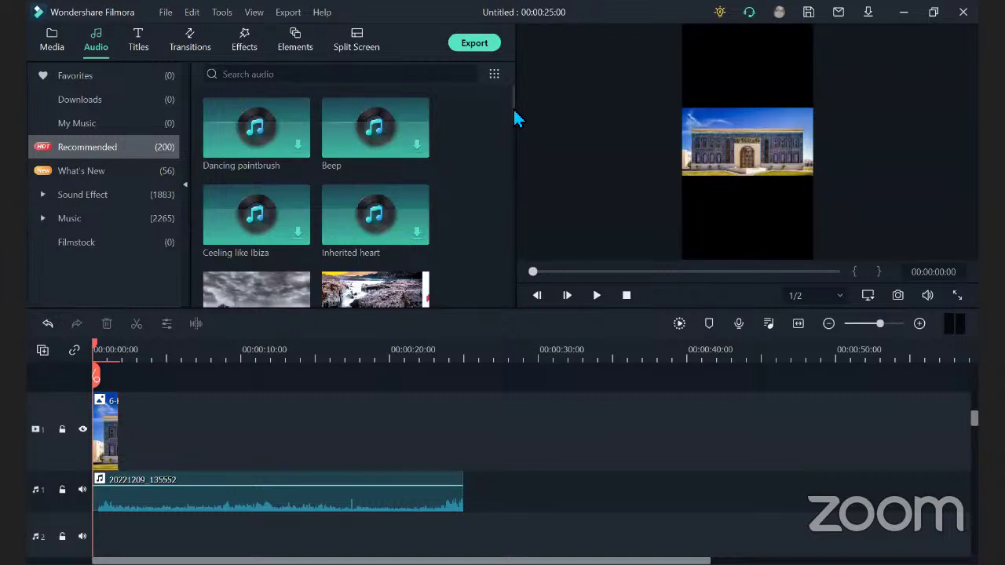
drag(513, 116, 520, 141)
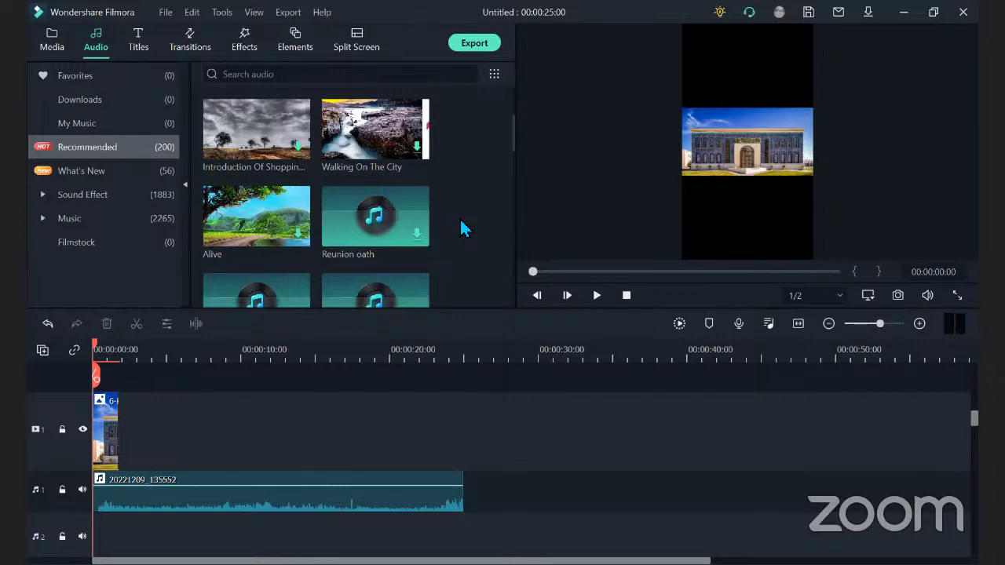
click(299, 237)
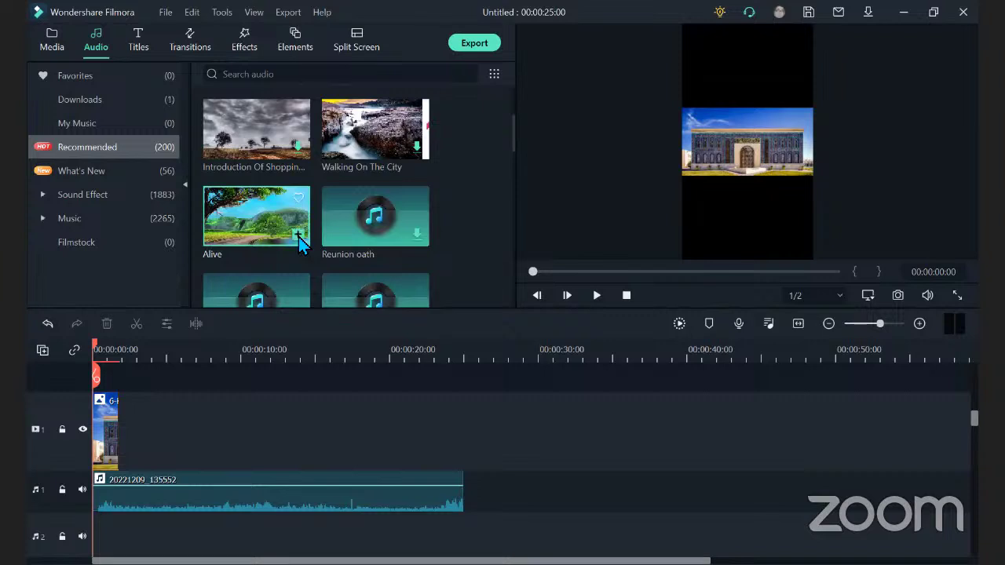
click(299, 237)
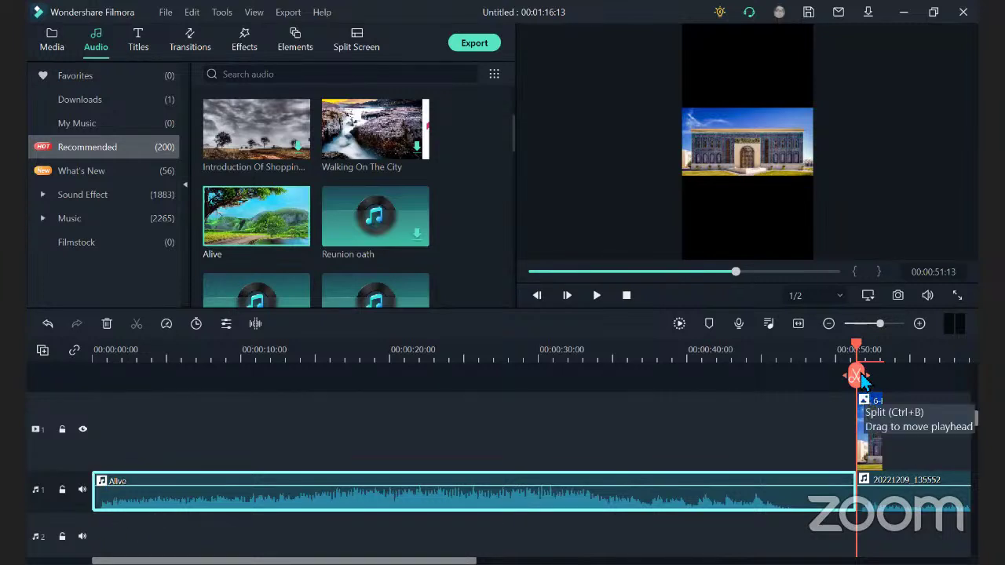
Play the Alive music from about 3 seconds and raise the clip's volume to 12 dB on the timeline
drag(858, 354, 134, 453)
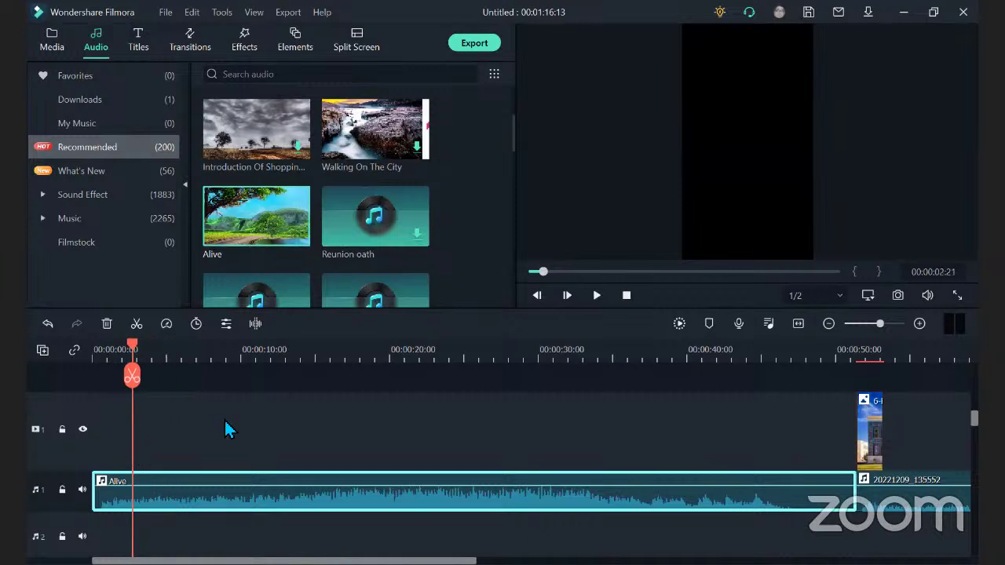
click(594, 297)
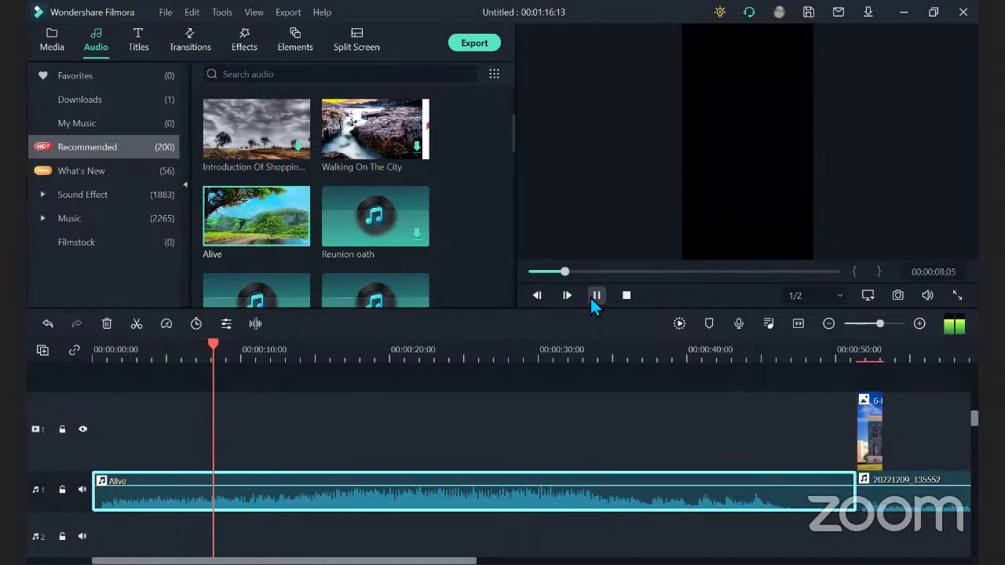
drag(425, 488, 422, 465)
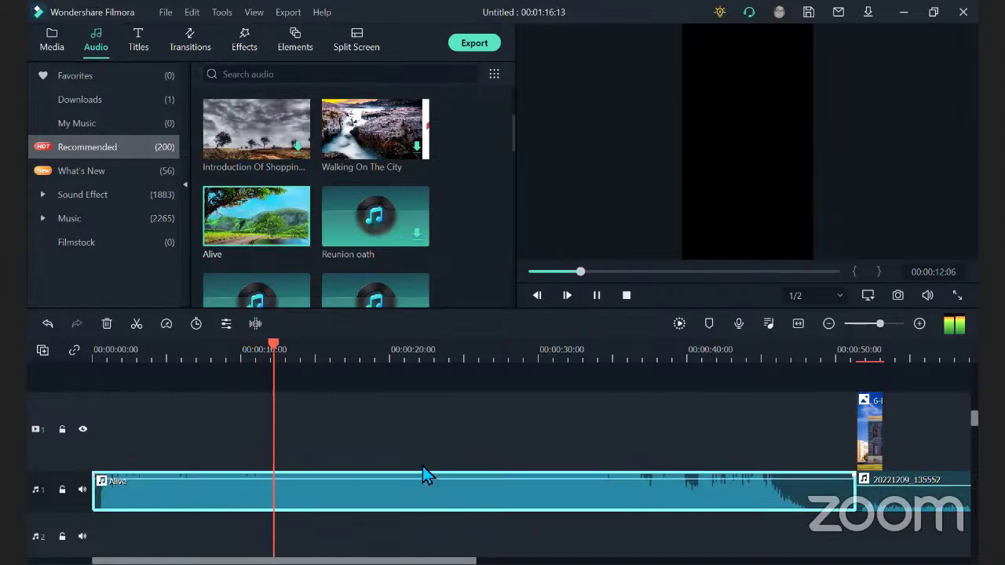
Look through the Alive clip's fade, pitch, equalizer, denoise and ducking settings, close them and pause playback
double_click(393, 491)
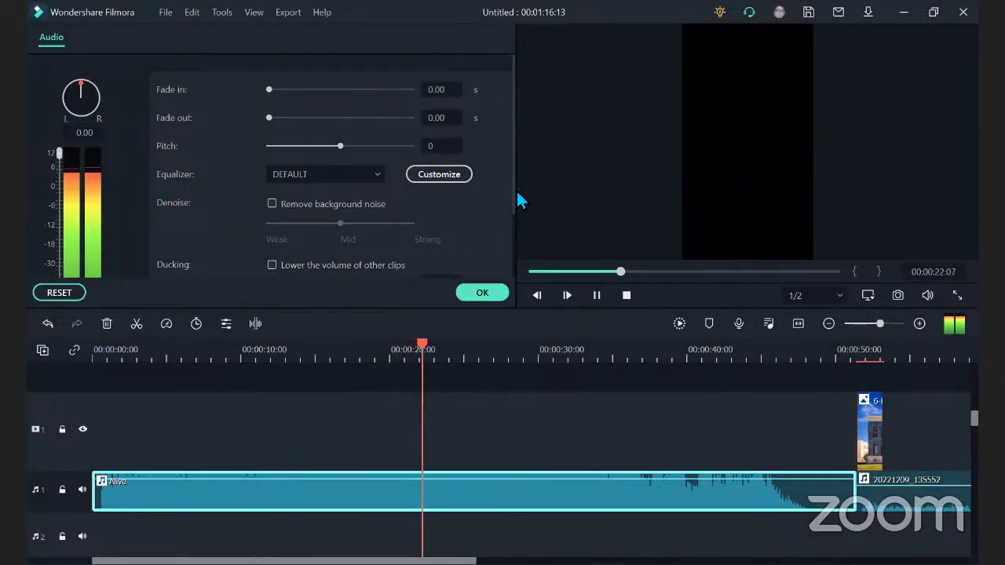
drag(515, 194, 515, 281)
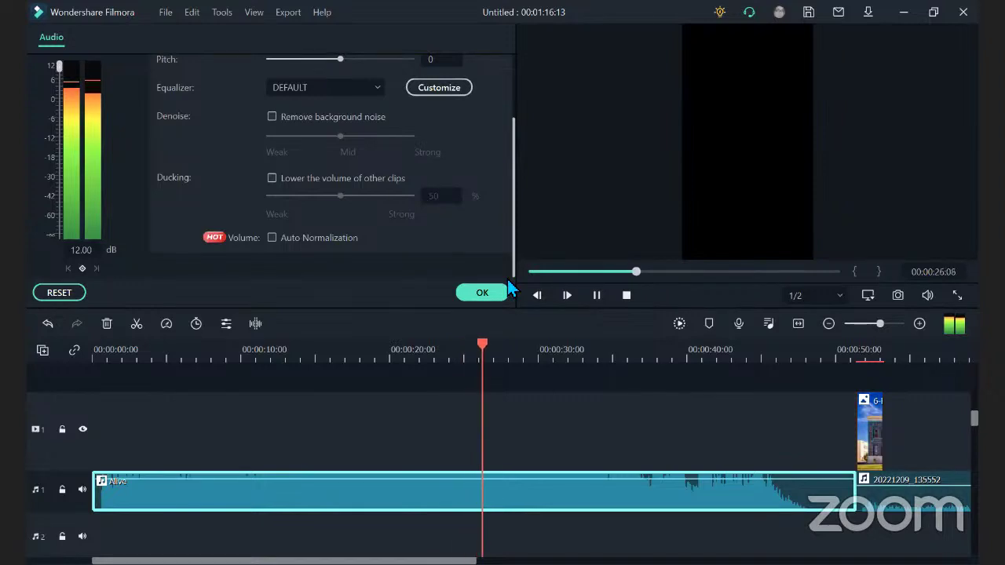
drag(509, 248, 511, 167)
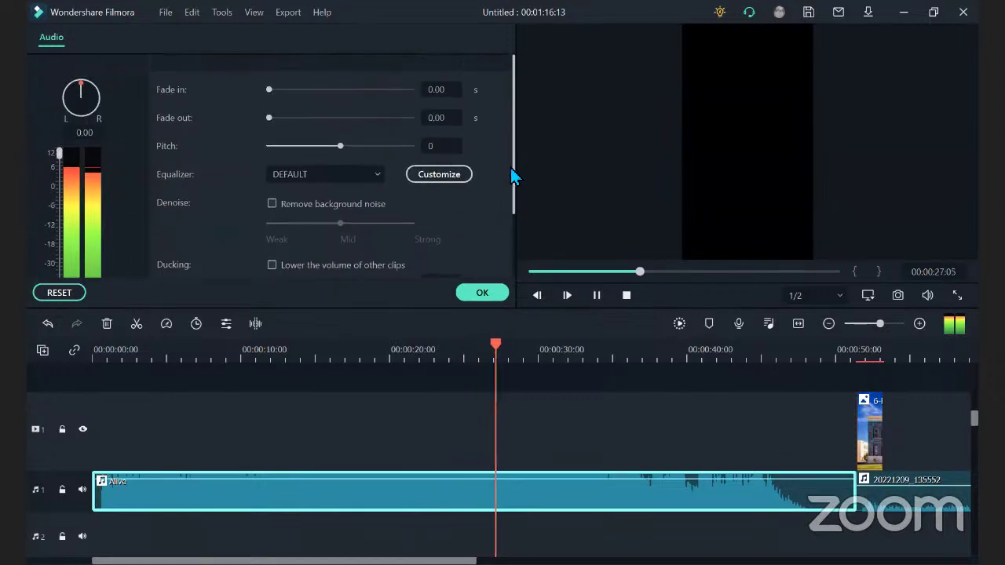
click(458, 291)
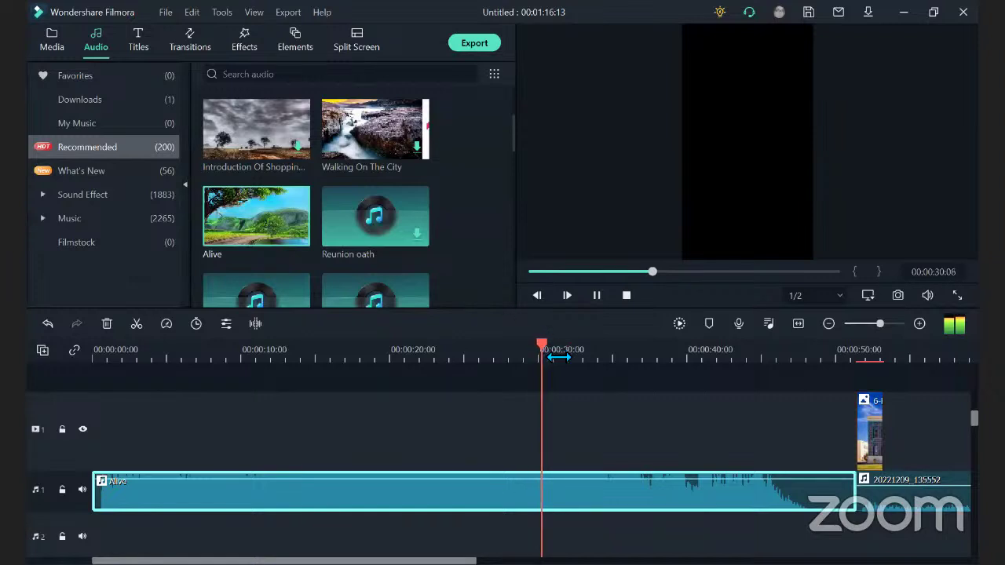
click(596, 296)
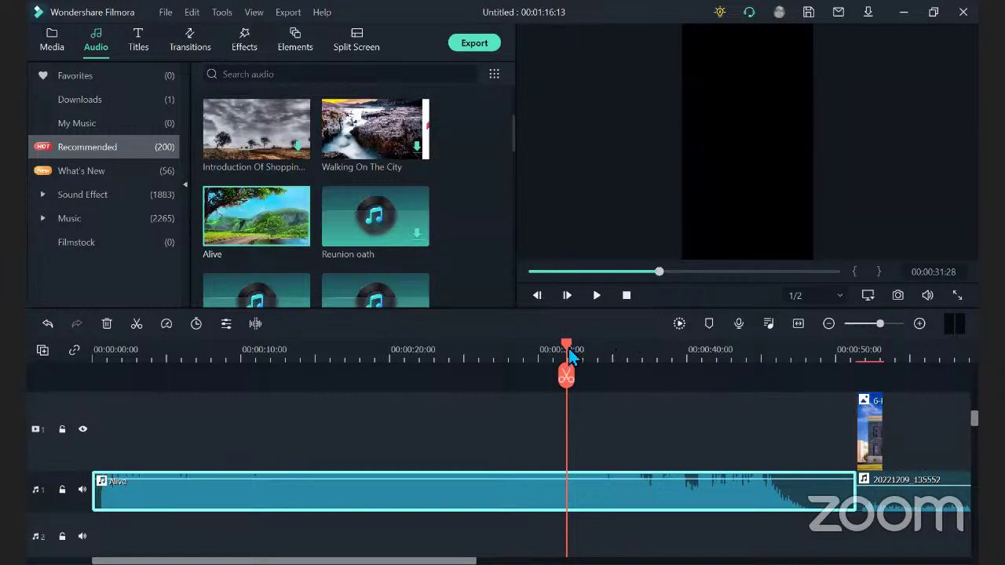
Play the 20221209_135552 voiceover from about 1:04 and raise its volume level on the audio track
drag(570, 357, 963, 360)
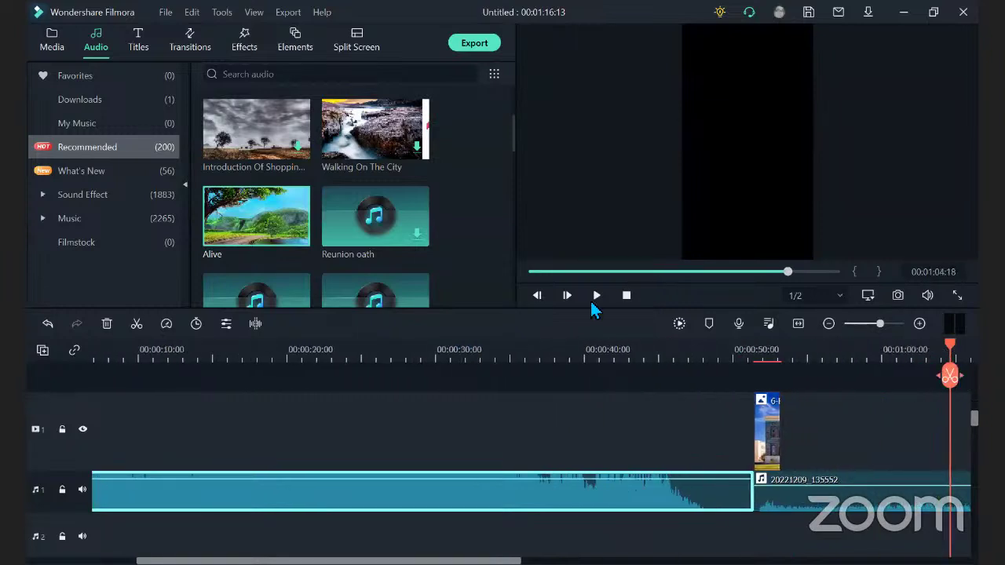
click(590, 299)
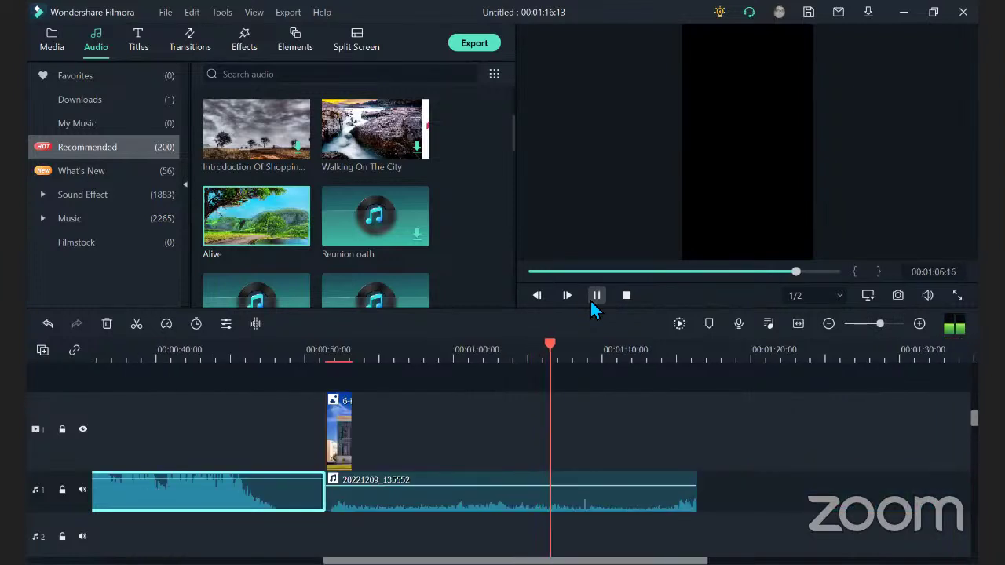
drag(472, 489, 468, 441)
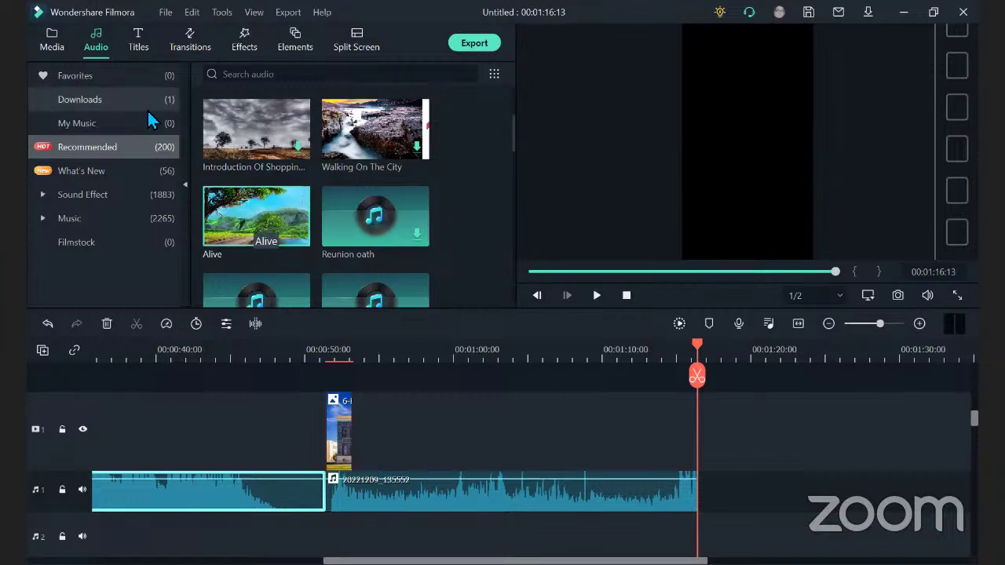
Download the Basic 6 title from the recommended titles and add it to the video track at the end of the voiceover
click(141, 51)
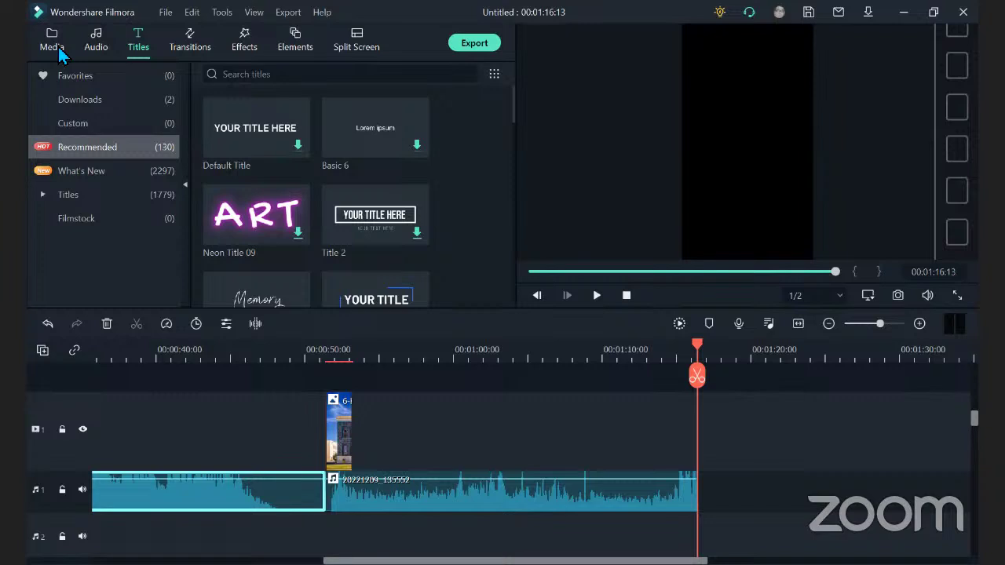
click(61, 55)
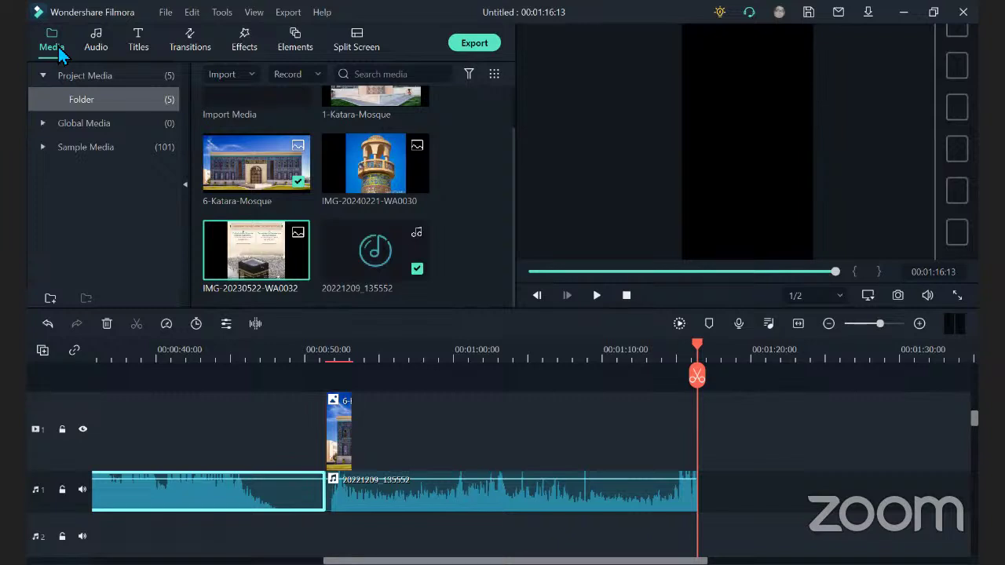
click(138, 47)
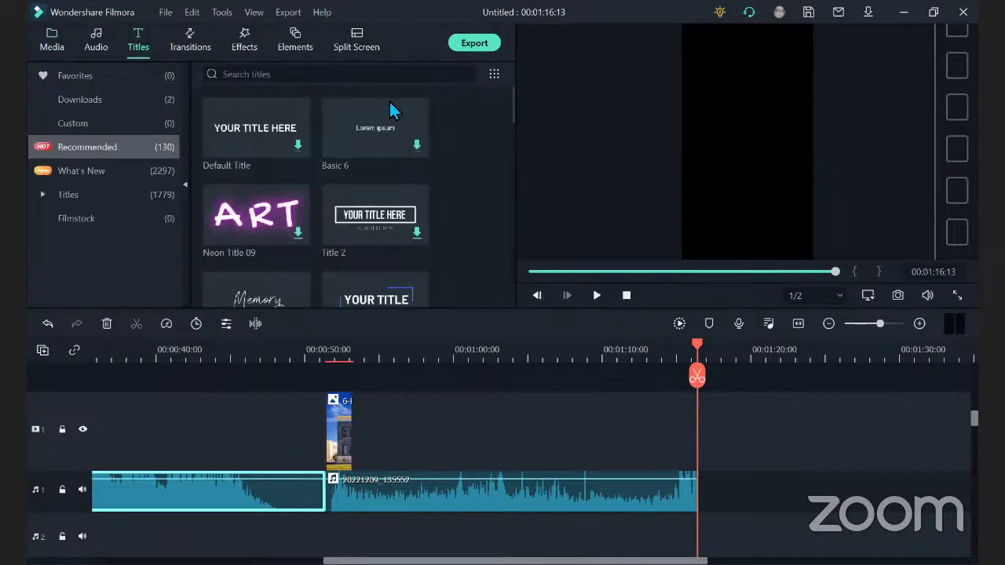
click(416, 148)
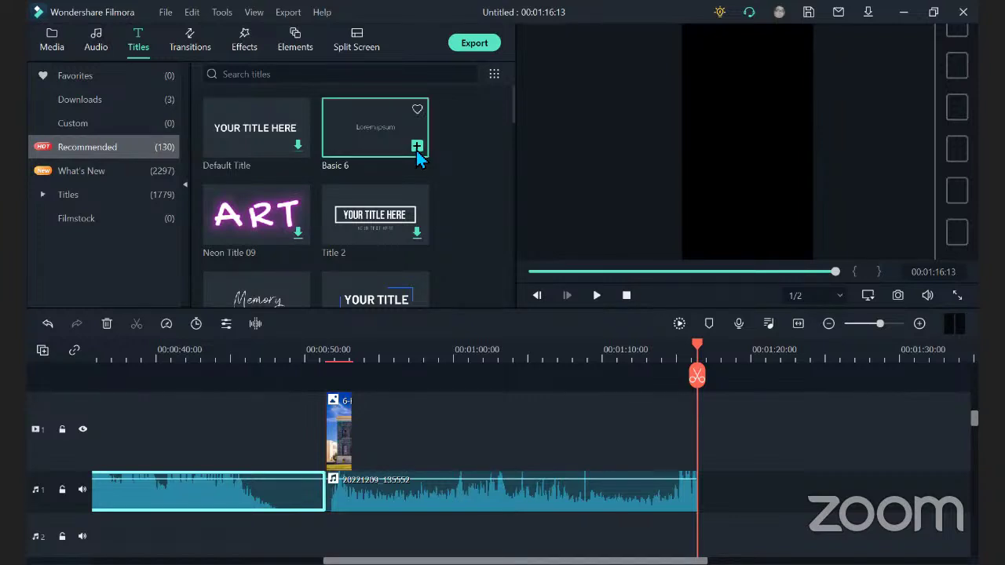
click(416, 147)
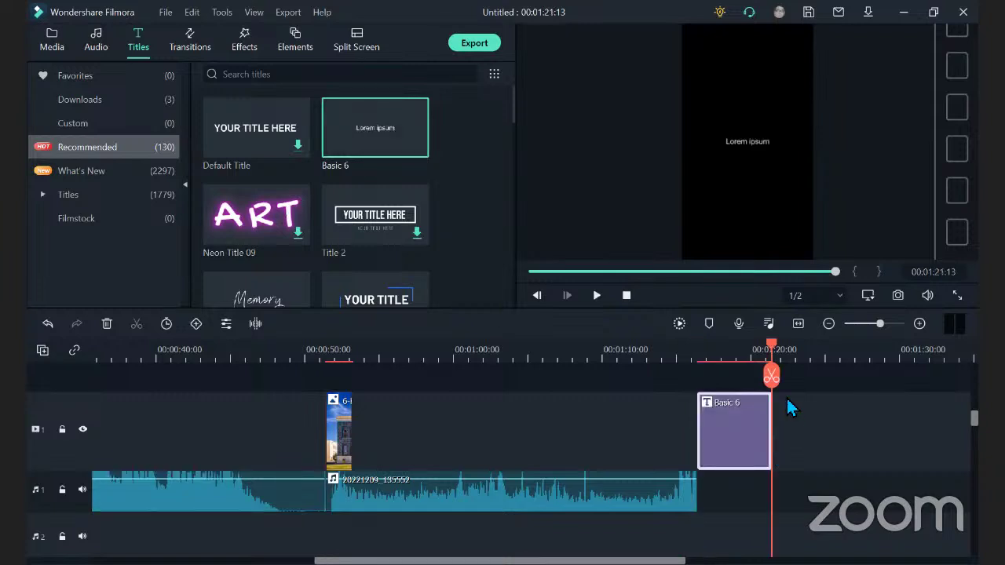
Preview the Basic 6 title on the timeline and replace its placeholder text with "Katara Masjid"
click(722, 353)
click(716, 355)
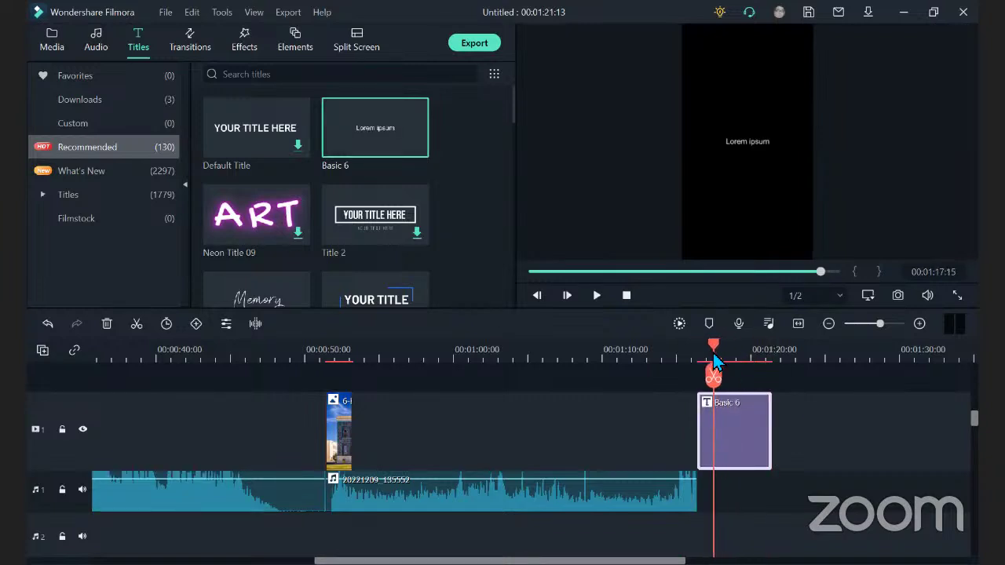
click(755, 353)
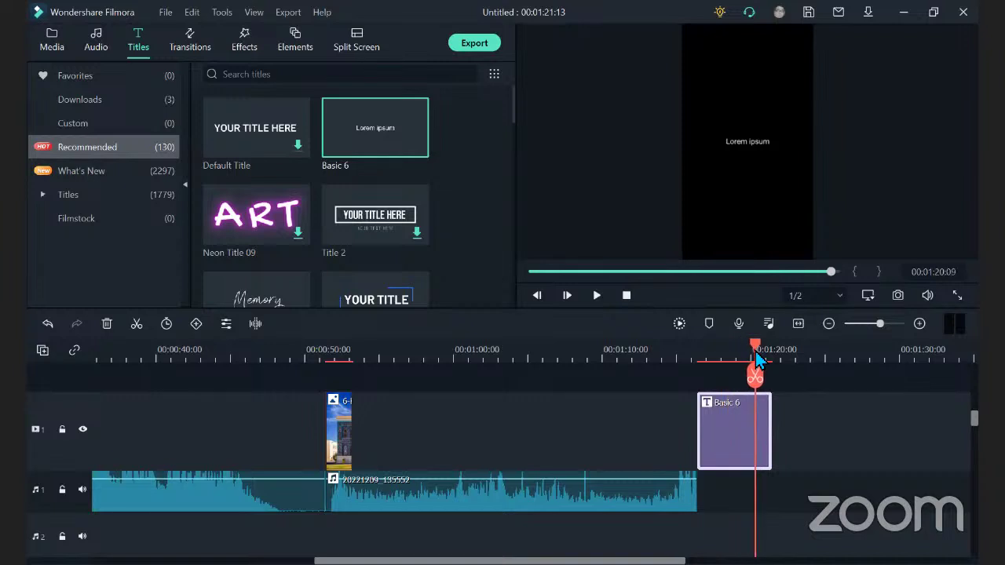
double_click(723, 437)
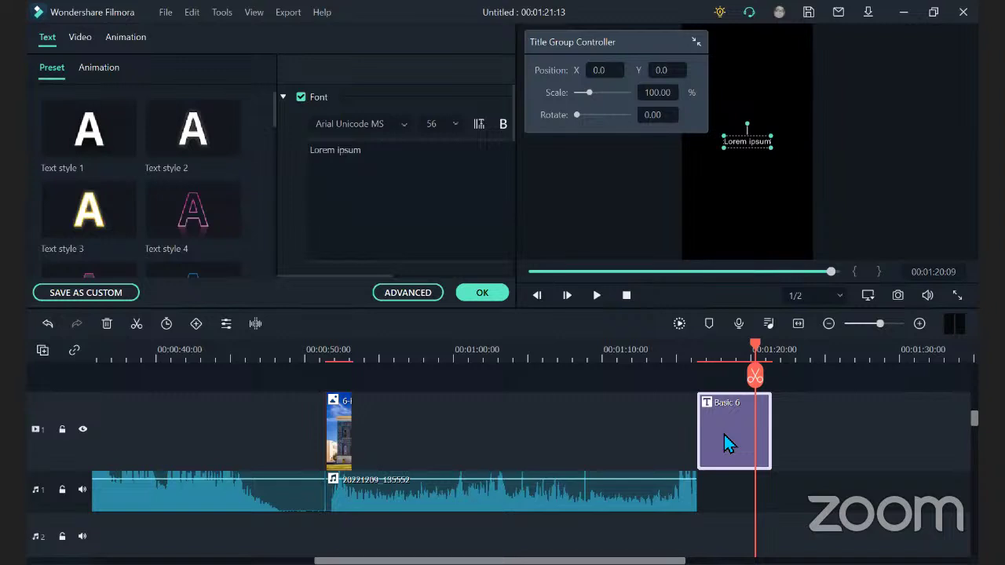
drag(392, 151, 220, 154)
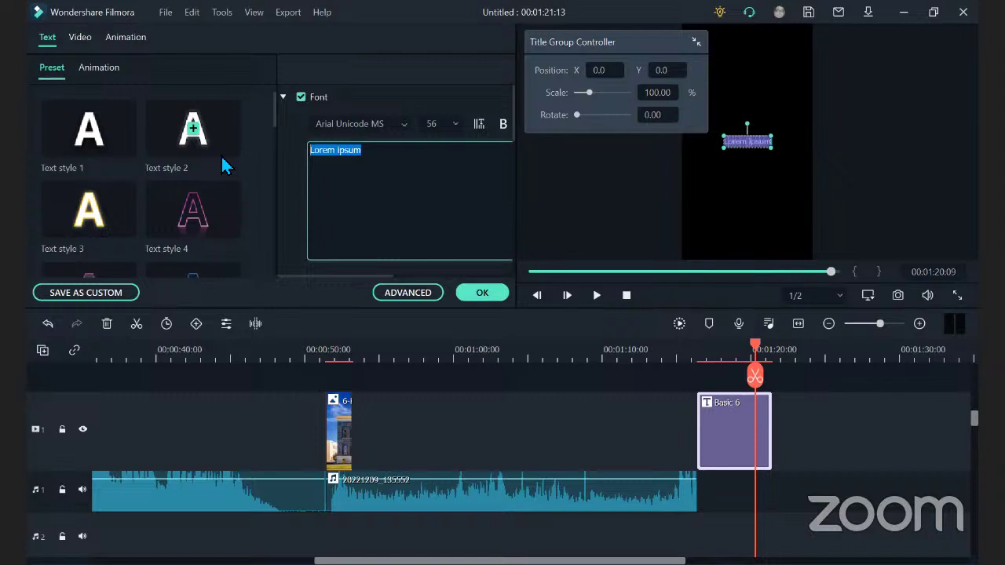
text(Katara)
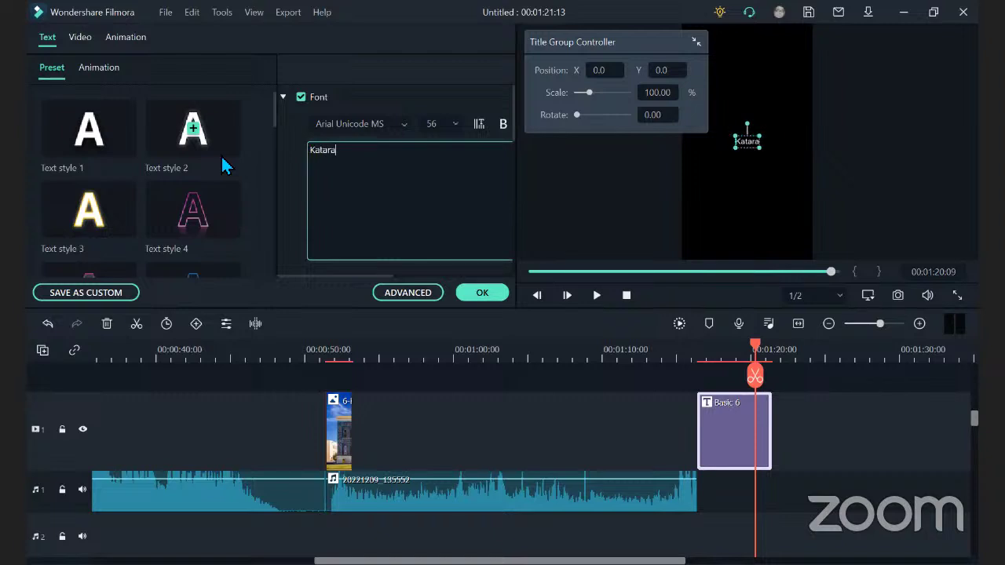
text( Masjid)
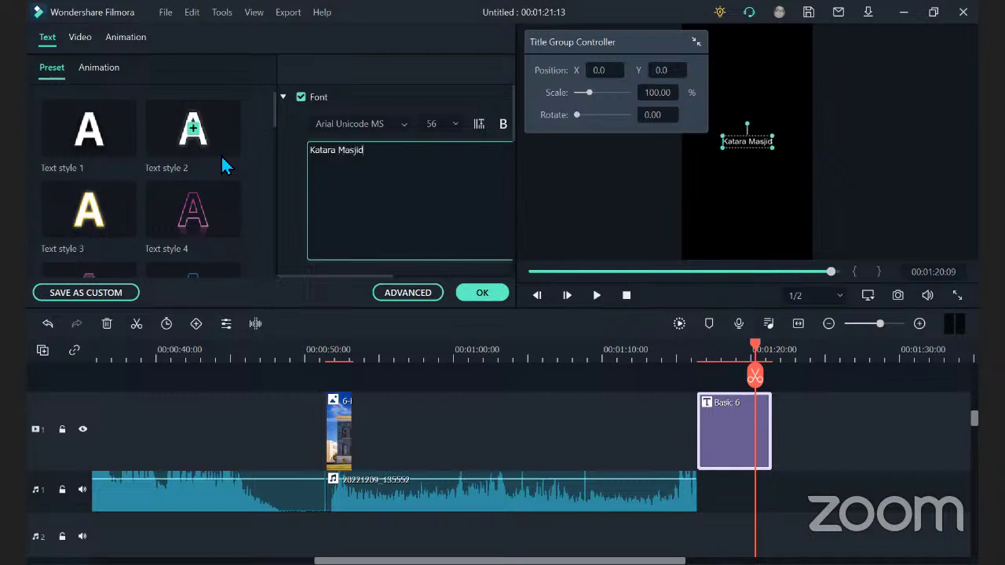
Format the "Katara Masjid" title in bold Arial Narrow Negreta at size 40 and show its text colour, spacing and alignment settings
click(454, 132)
click(438, 185)
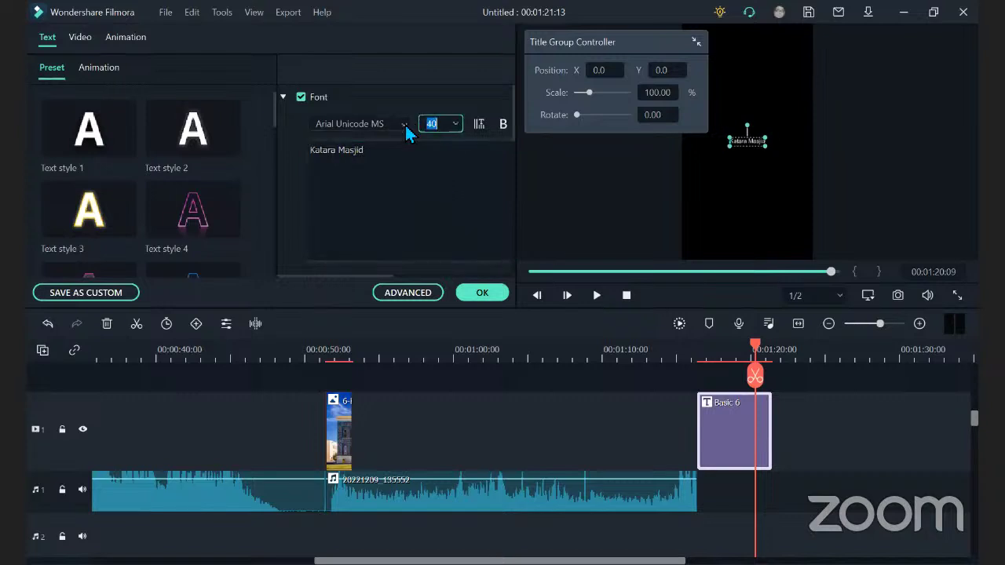
click(365, 270)
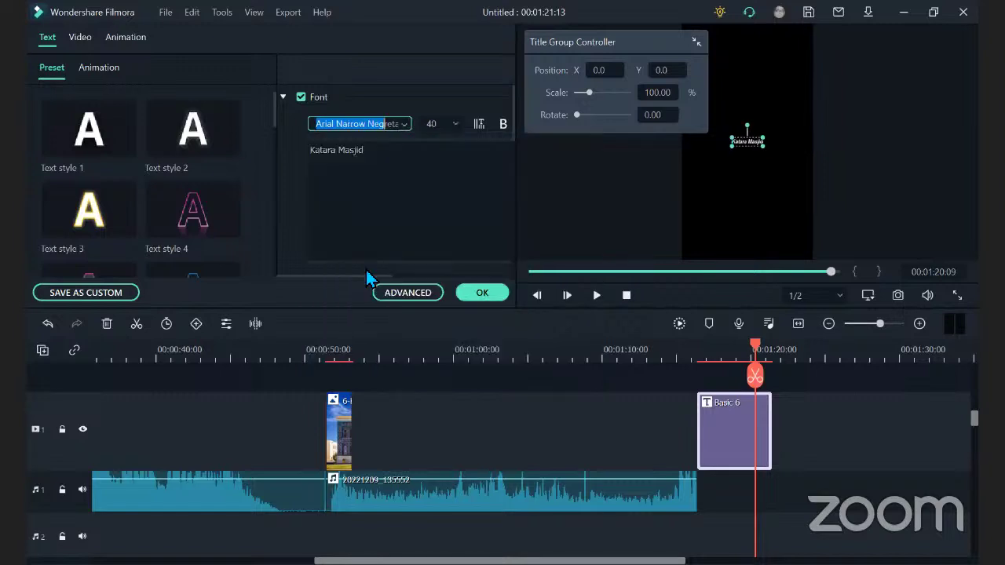
click(504, 125)
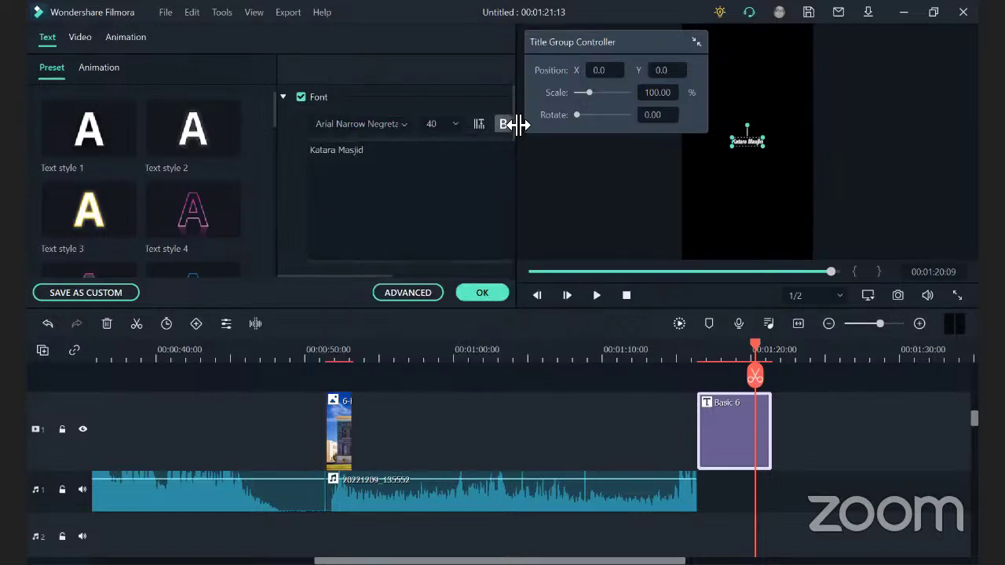
drag(512, 134, 514, 188)
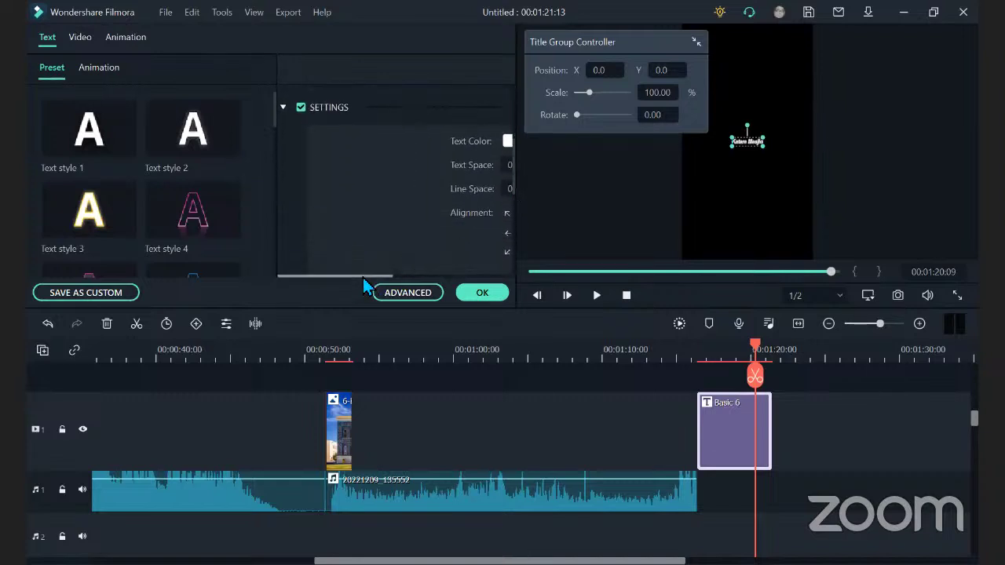
drag(375, 277, 427, 276)
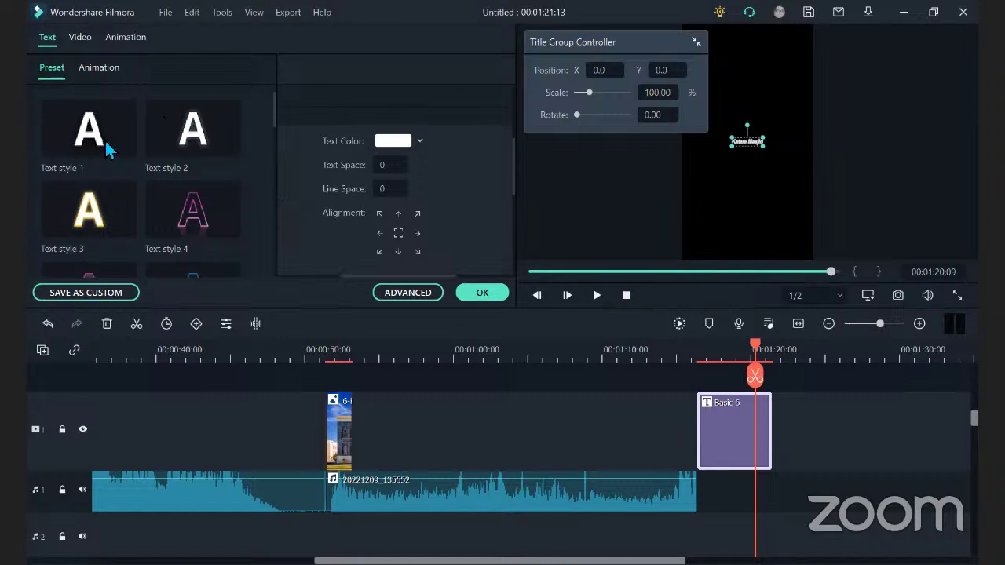
Colour the "Katara Masjid" title dark orange, enlarge it in the preview and centre it across the frame
mouse_move(149, 220)
click(420, 142)
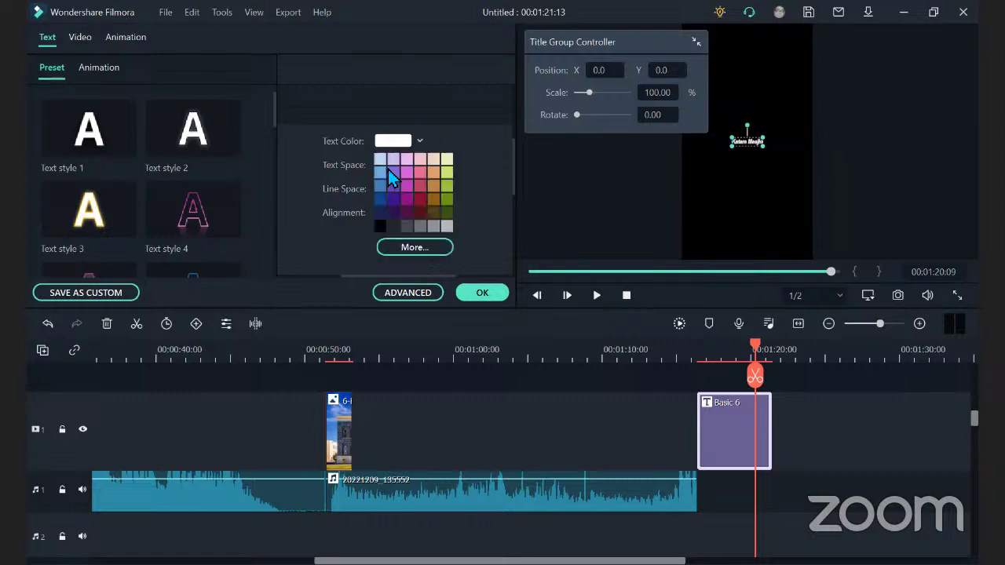
click(434, 201)
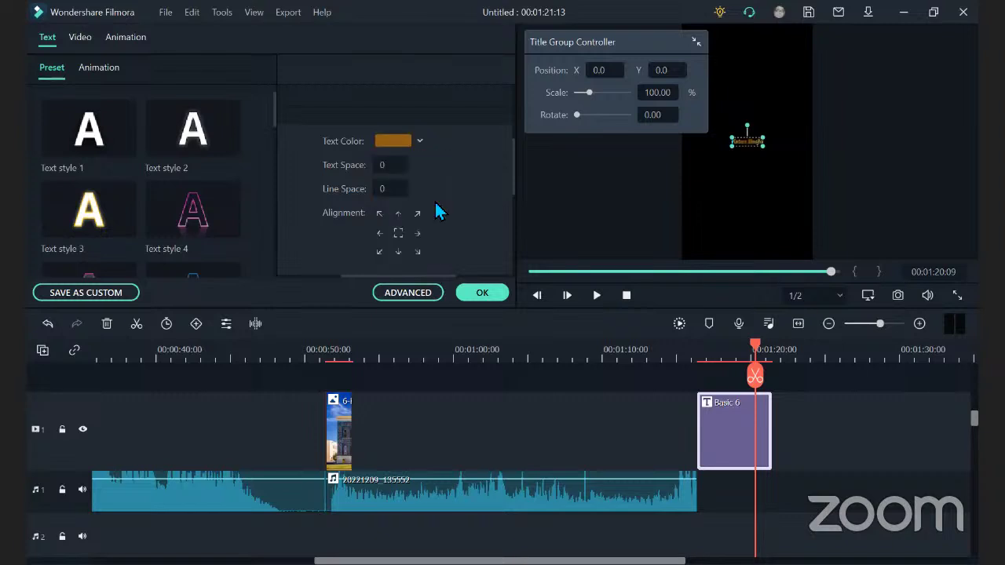
click(482, 292)
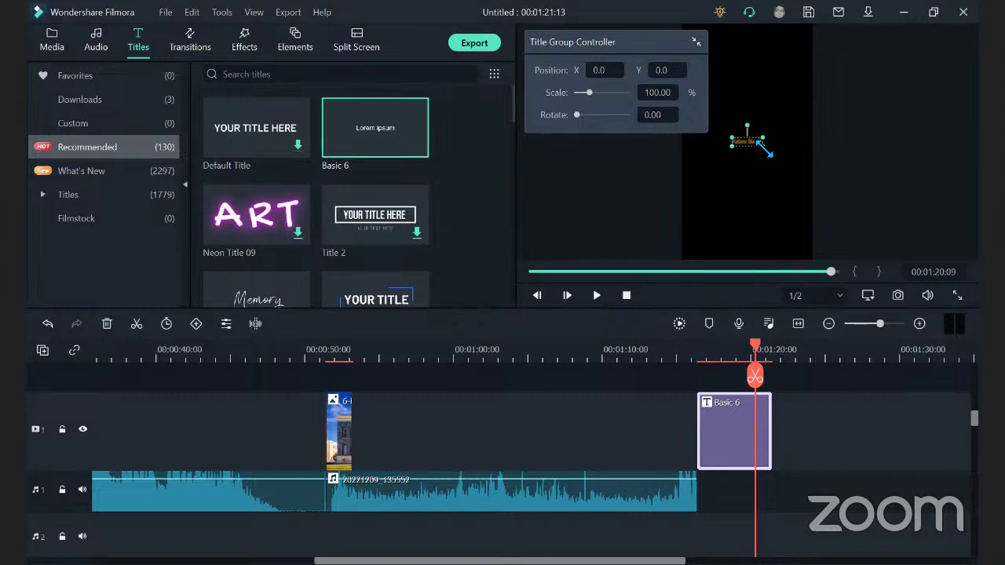
drag(765, 148, 816, 173)
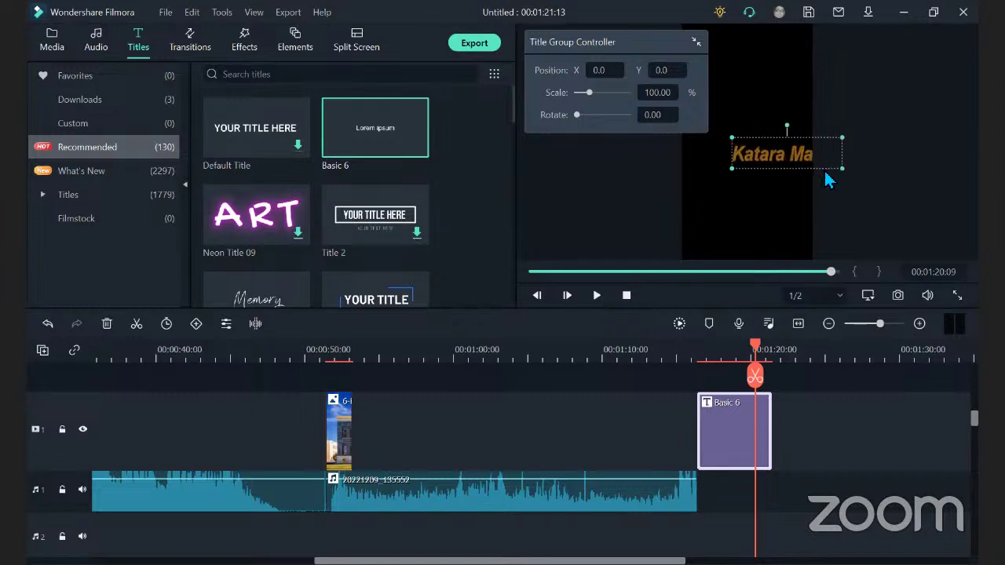
mouse_move(803, 172)
mouse_down()
mouse_move(734, 169)
mouse_move(791, 171)
mouse_up()
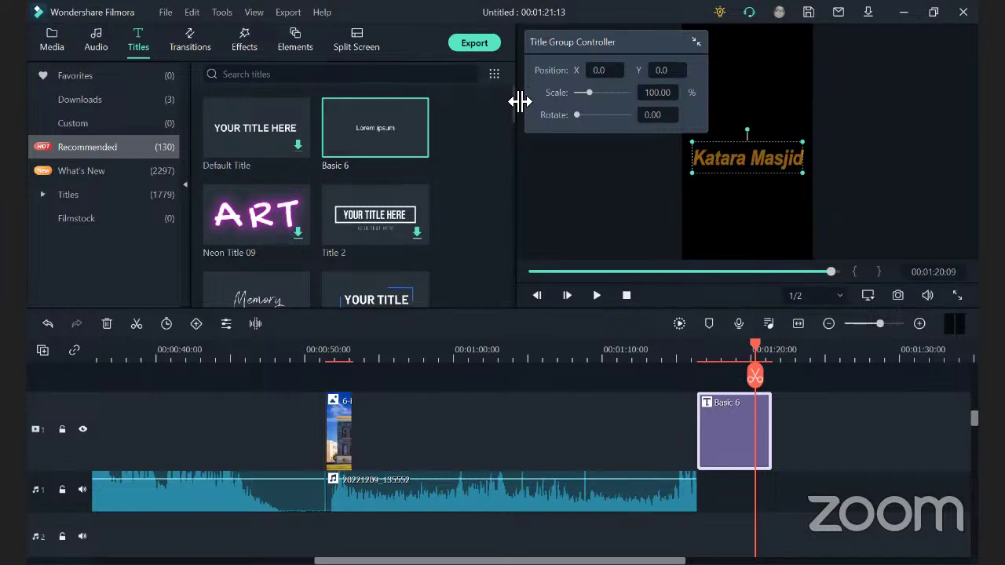
Browse the recommended titles and transitions, and return the playhead to the start of the timeline
drag(513, 108, 507, 210)
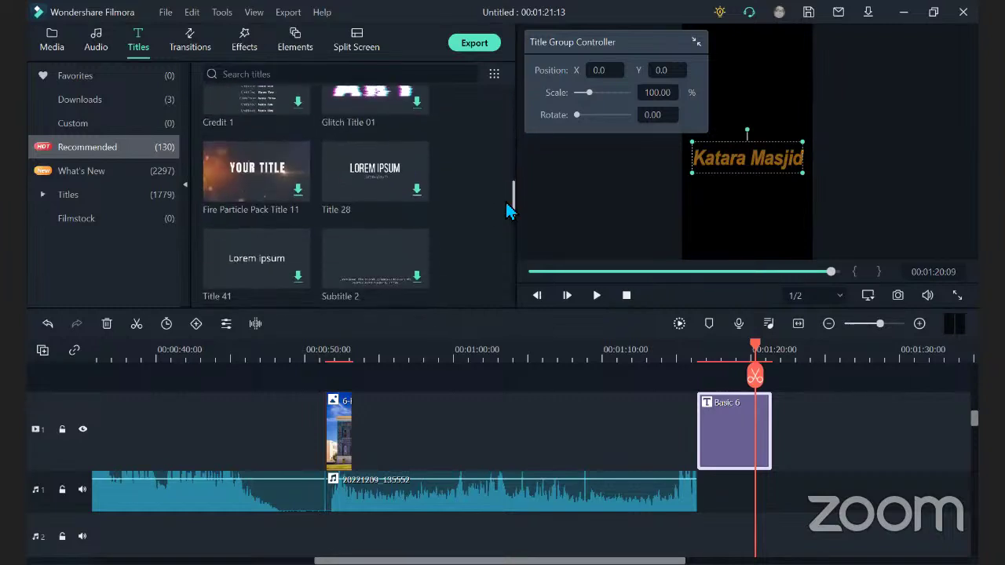
click(190, 47)
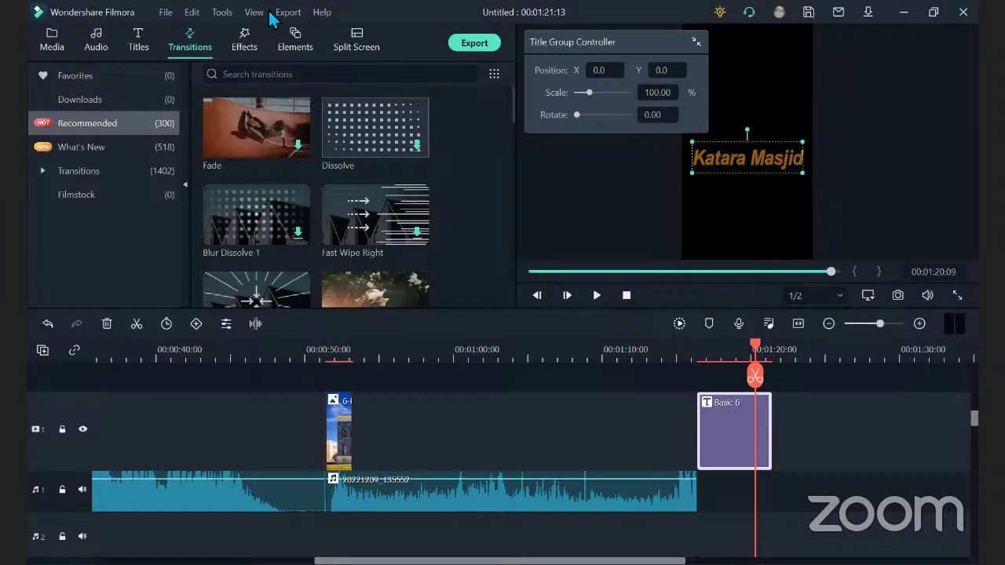
drag(751, 350, 331, 352)
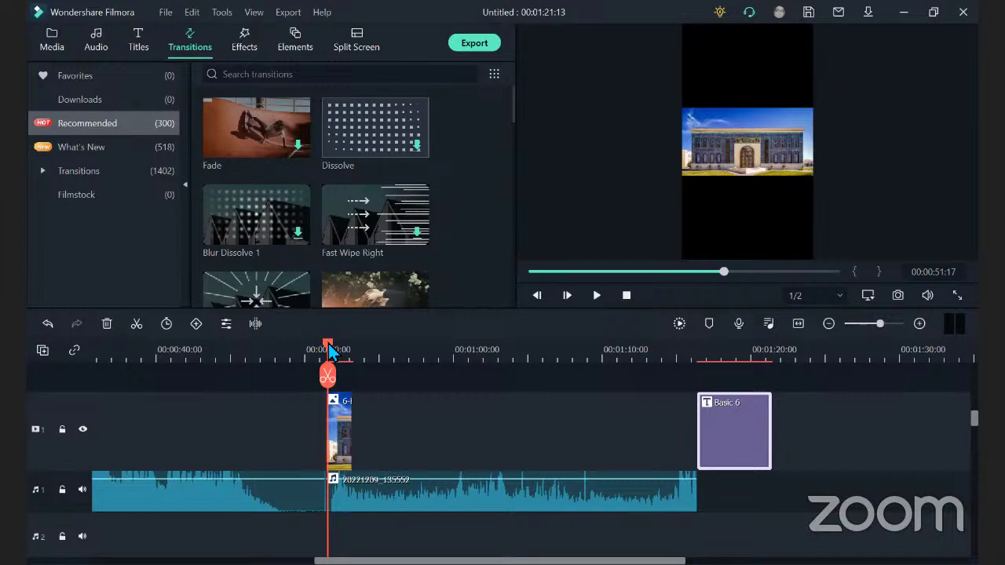
click(722, 274)
drag(722, 273, 509, 287)
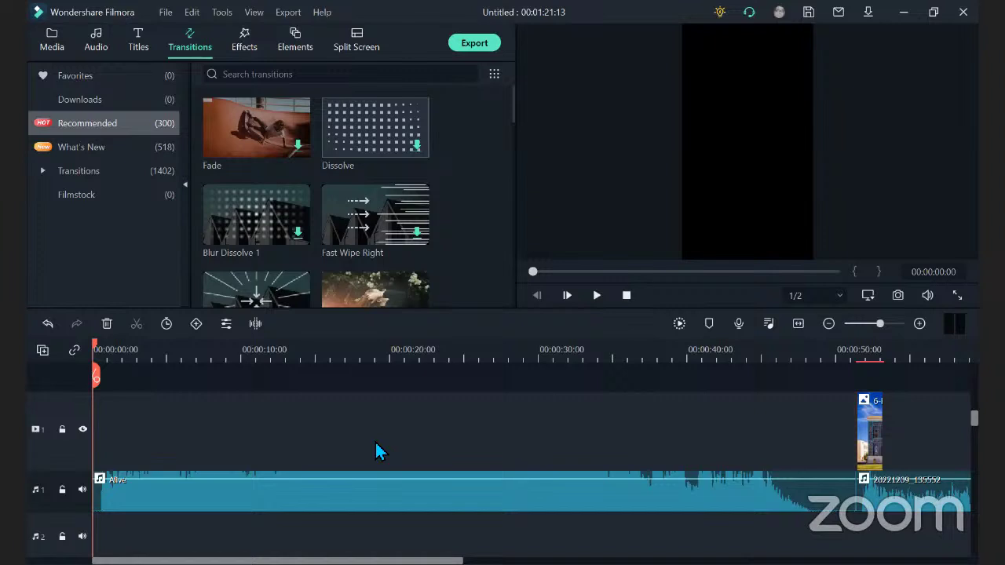
Clear the timeline by deleting the 6-Katara-Mosque photo, the Alive music, the voiceover and the Basic 6 title
click(64, 52)
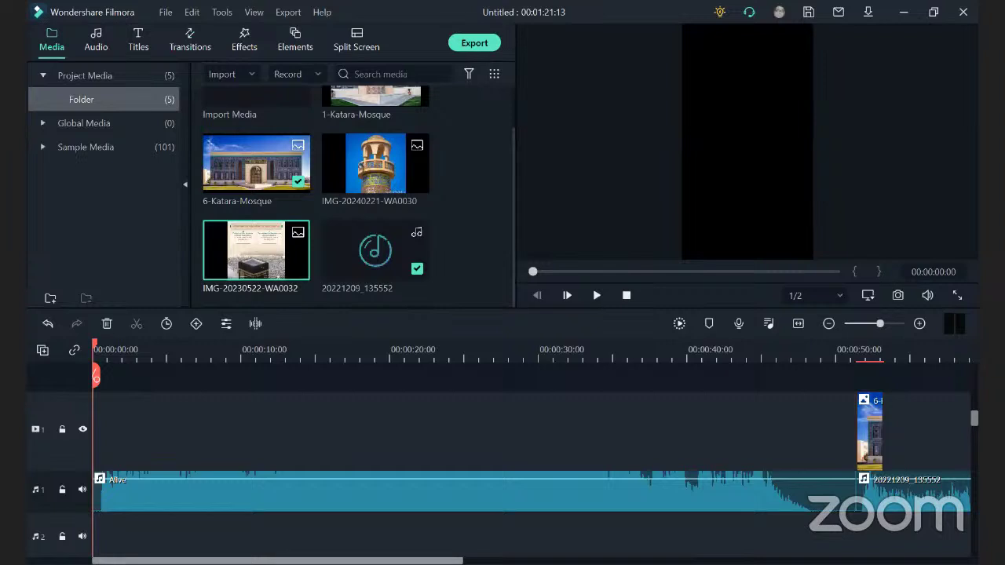
scroll(531, 451, right, 5)
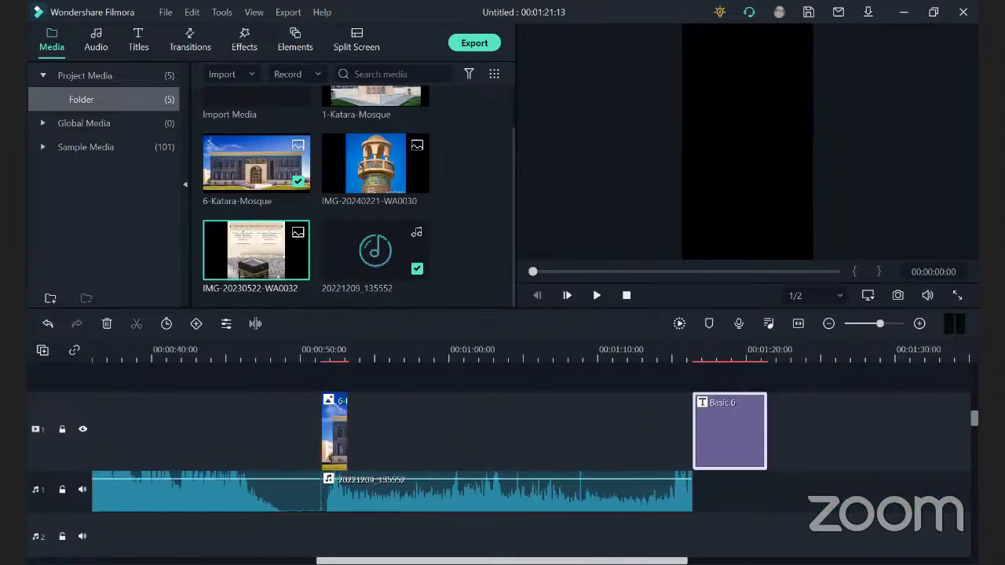
scroll(531, 452, left, 6)
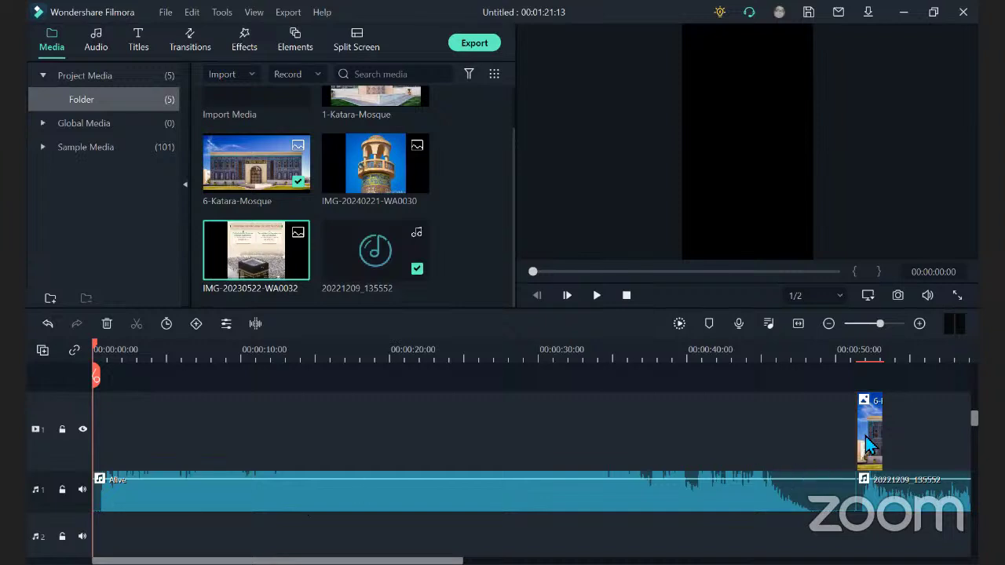
drag(869, 445, 65, 450)
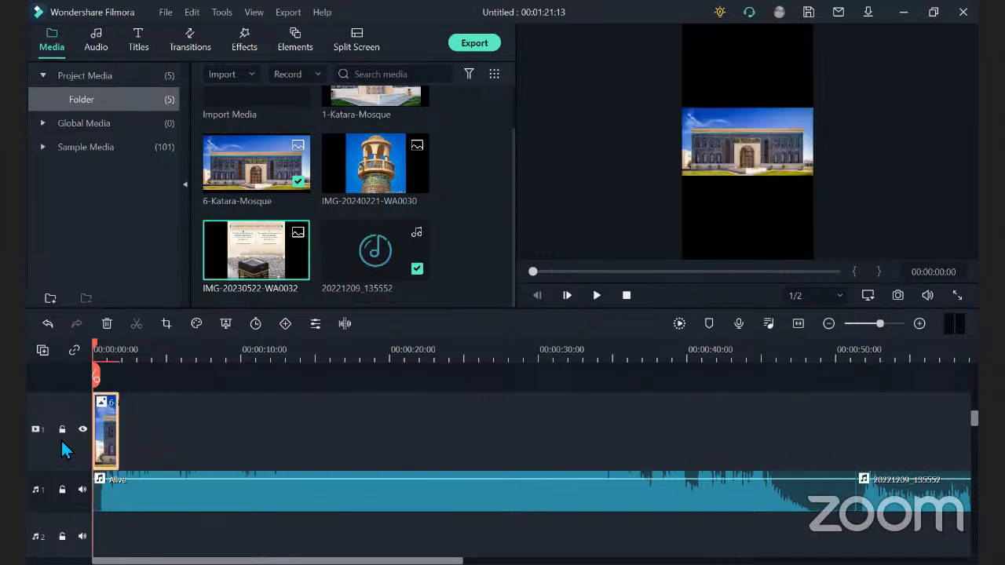
click(153, 495)
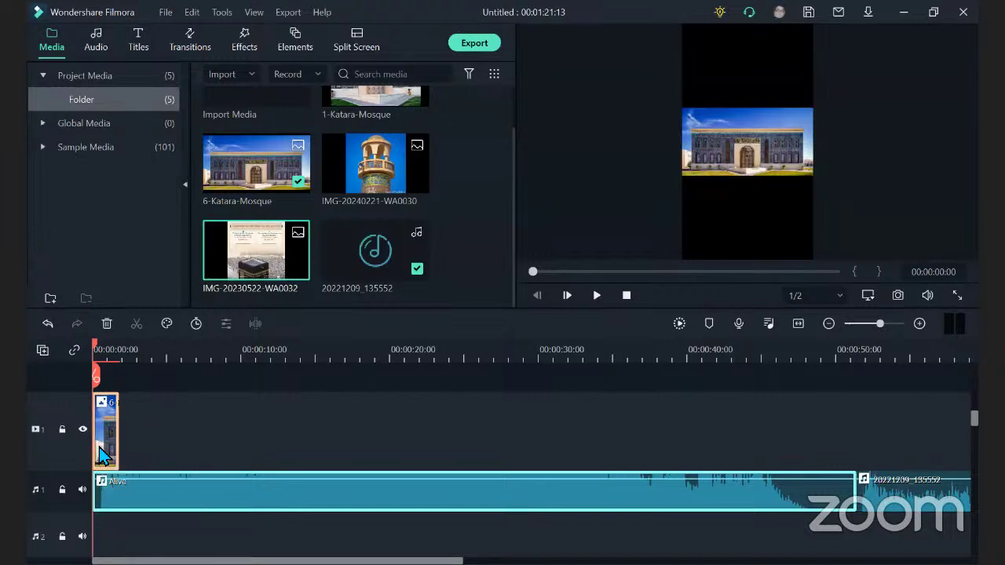
key(Delete)
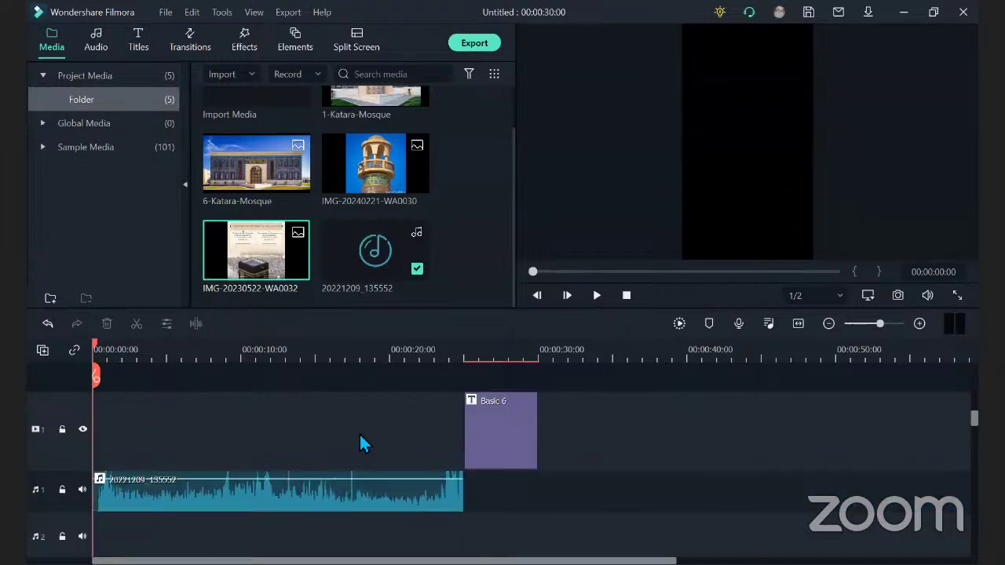
drag(607, 427, 302, 514)
key(Delete)
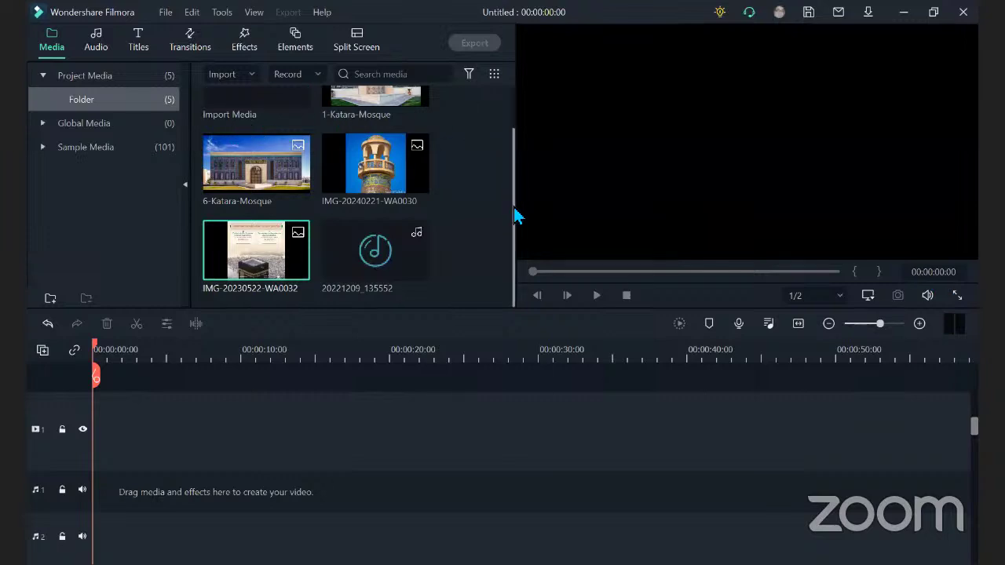
Scrub the playhead along the empty timeline to about 1:19 and back to about 0:02
drag(513, 208, 515, 122)
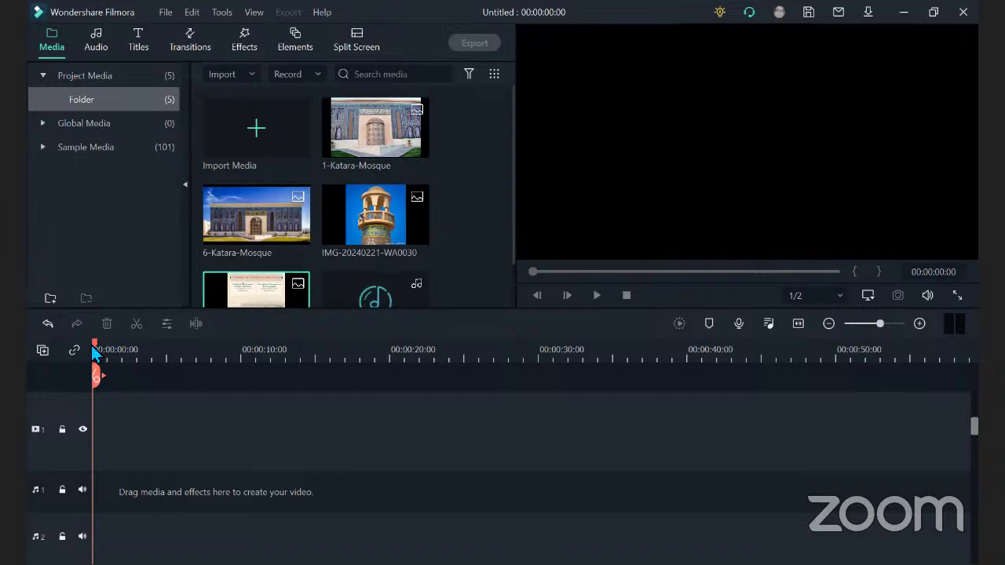
drag(93, 350, 408, 369)
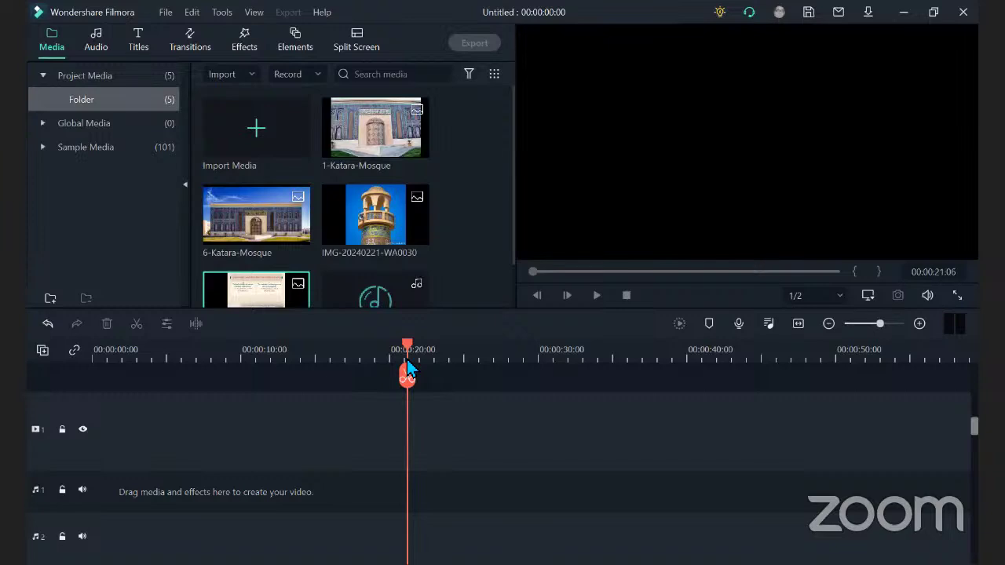
drag(407, 369, 429, 393)
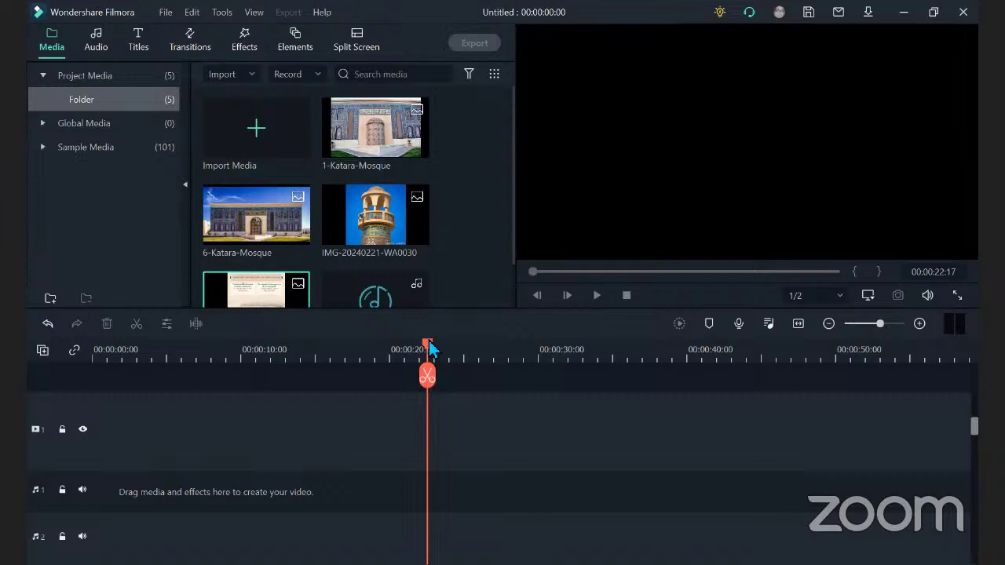
drag(432, 355, 959, 357)
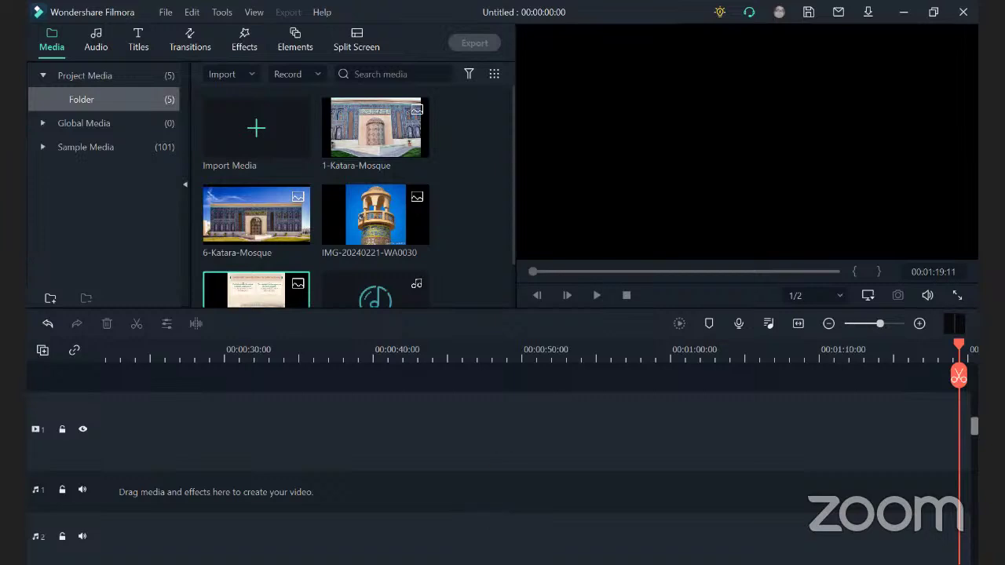
drag(973, 426, 973, 396)
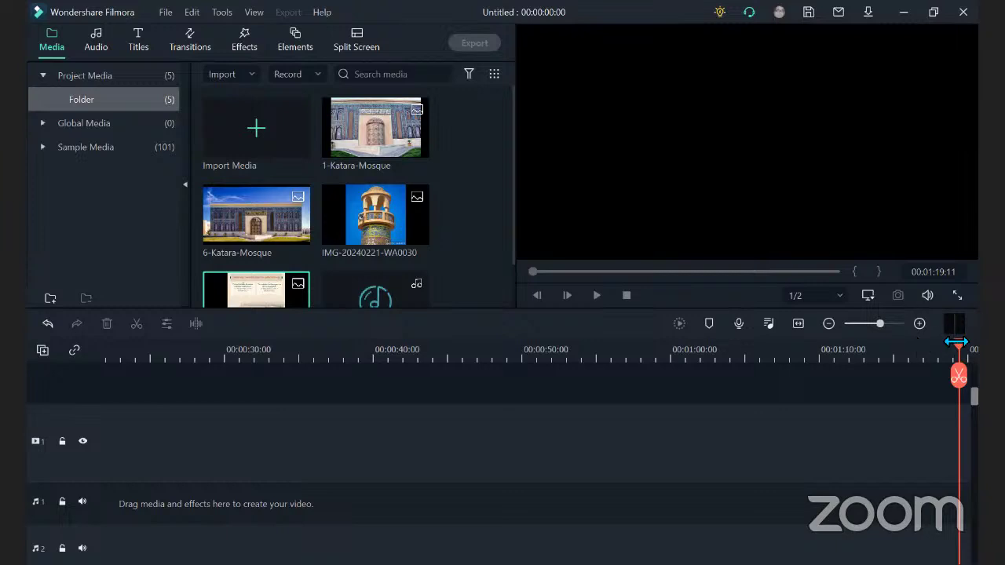
drag(963, 350, 25, 356)
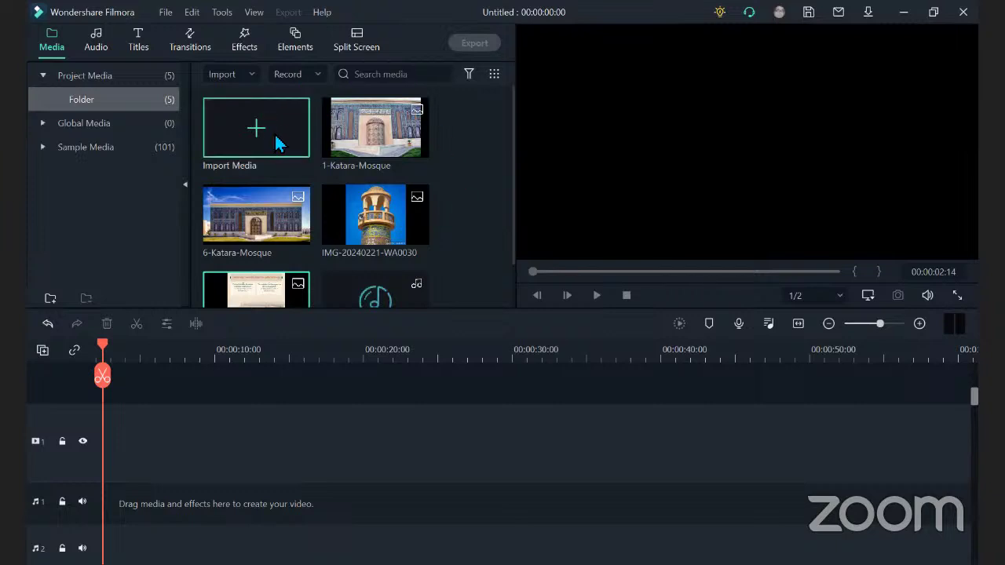
Add the 1-Katara-Mosque and 6-Katara-Mosque photos one after the other to the video track
mouse_move(415, 146)
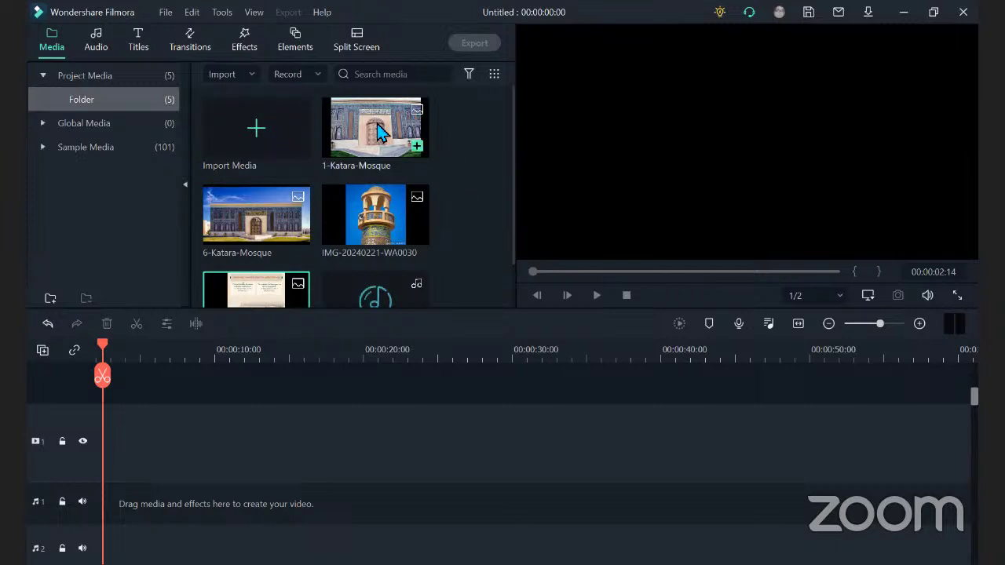
click(416, 146)
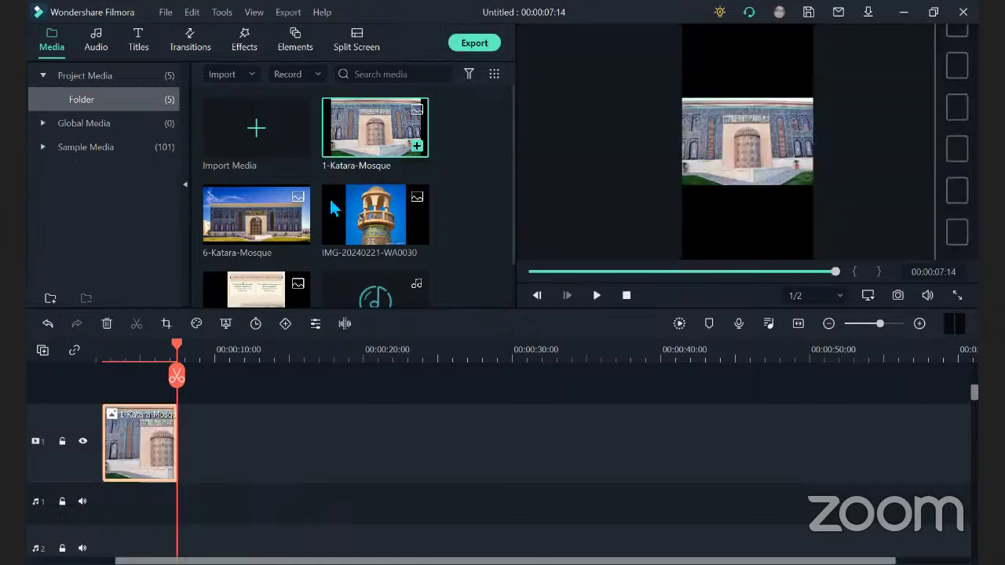
click(299, 234)
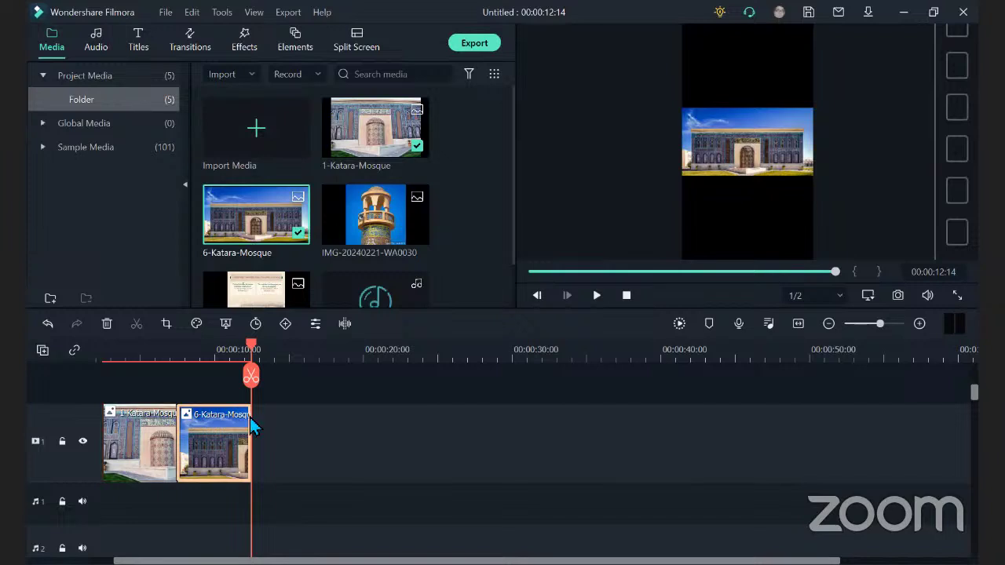
click(157, 501)
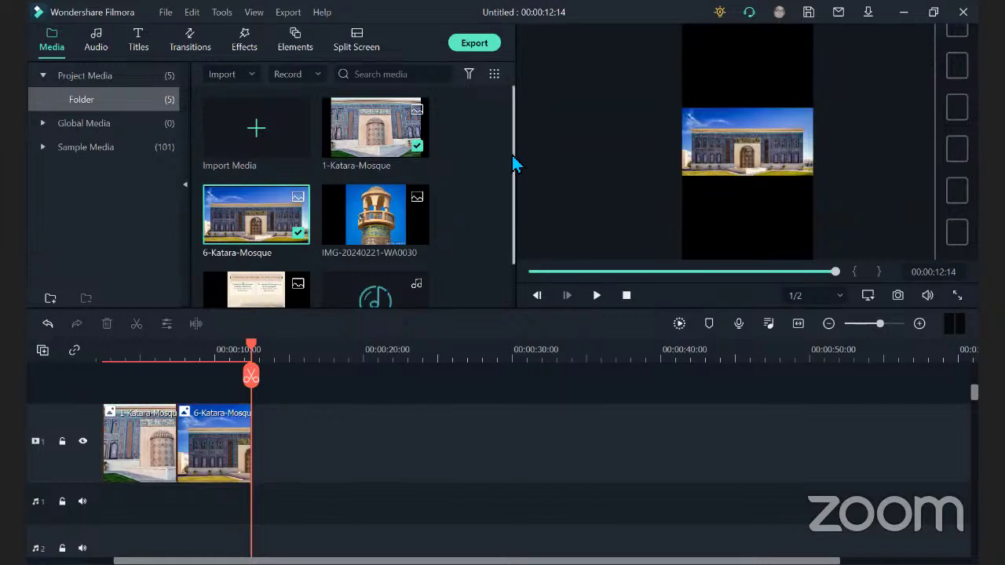
Add the 20221209_135552 voiceover to the audio track and show the available recording options
drag(512, 155, 507, 259)
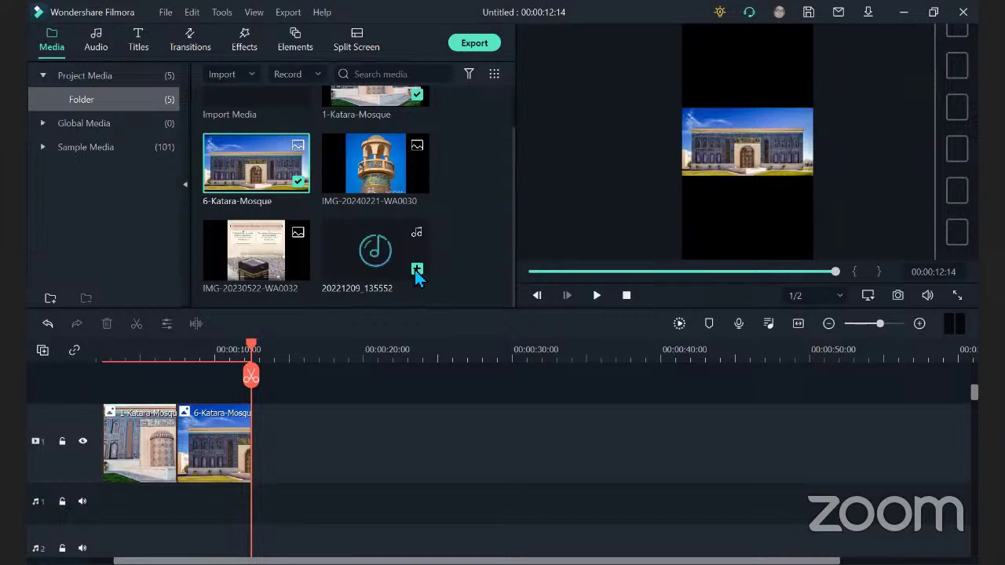
click(417, 269)
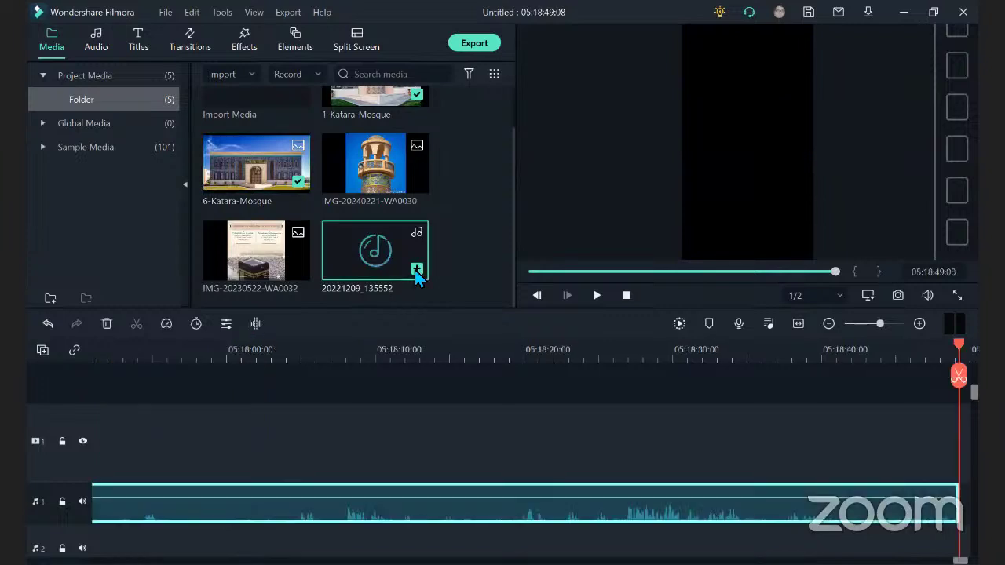
click(315, 76)
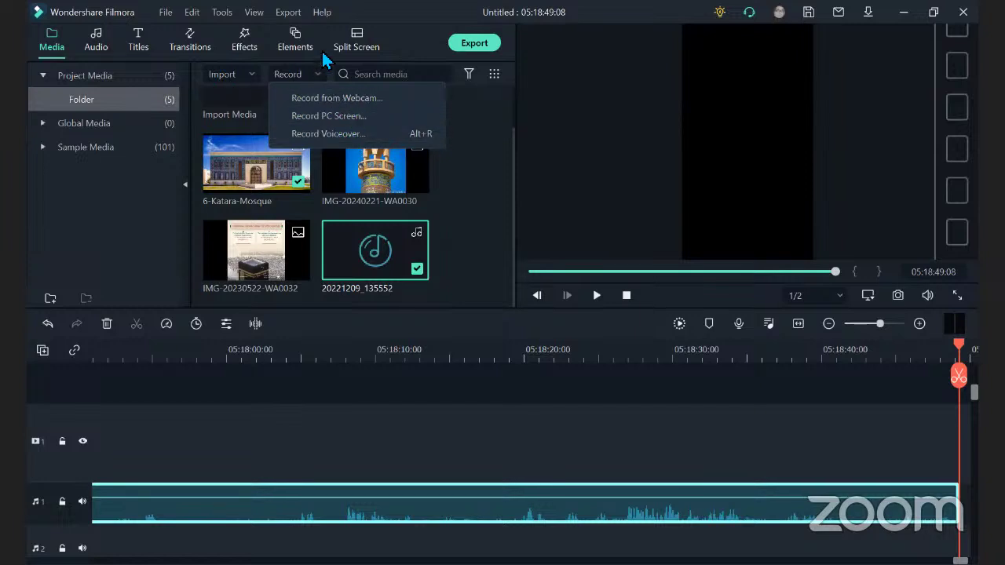
click(420, 36)
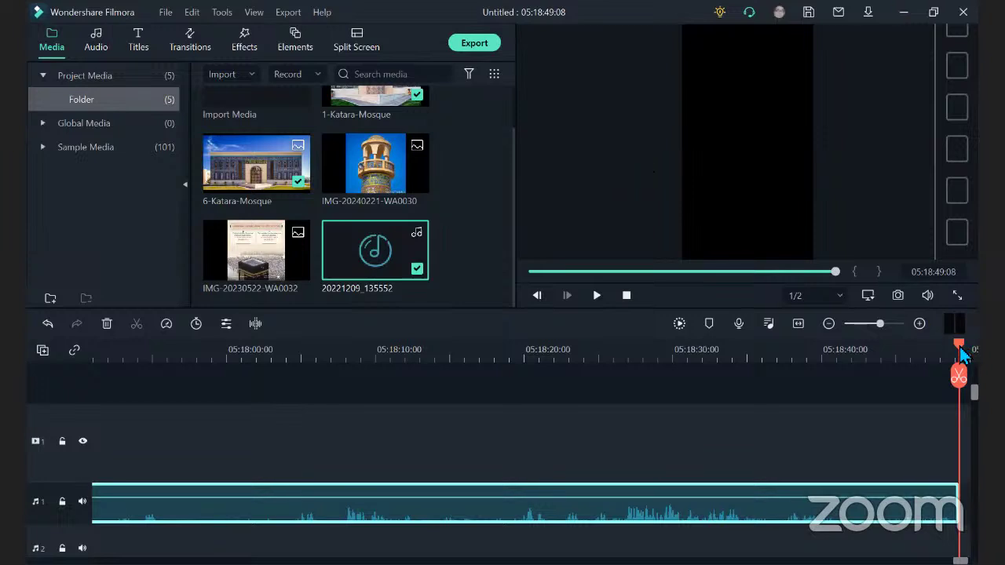
Move the voiceover and both photos to the start of the timeline, and place the playhead at about 0:19
drag(547, 385, 371, 409)
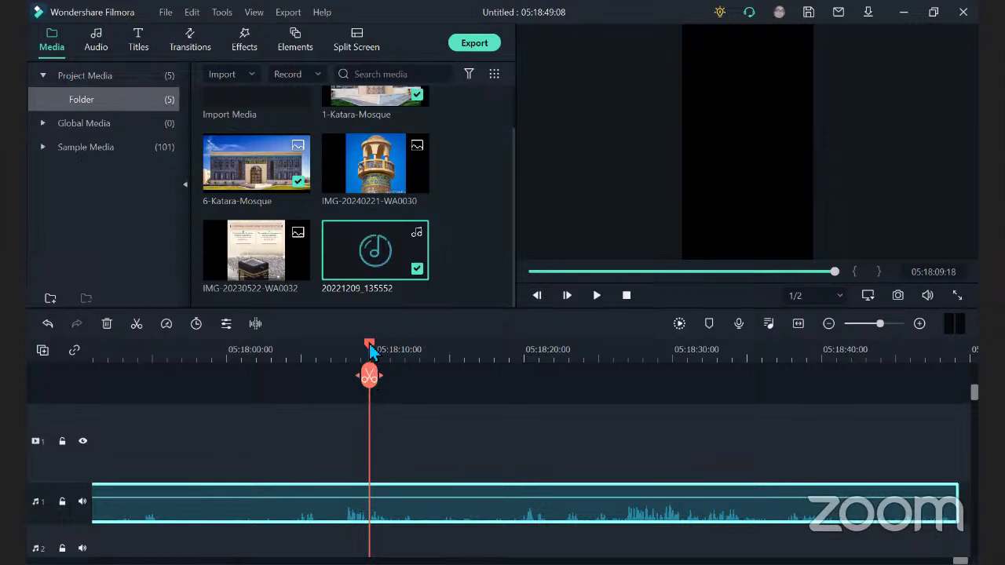
drag(827, 272, 510, 280)
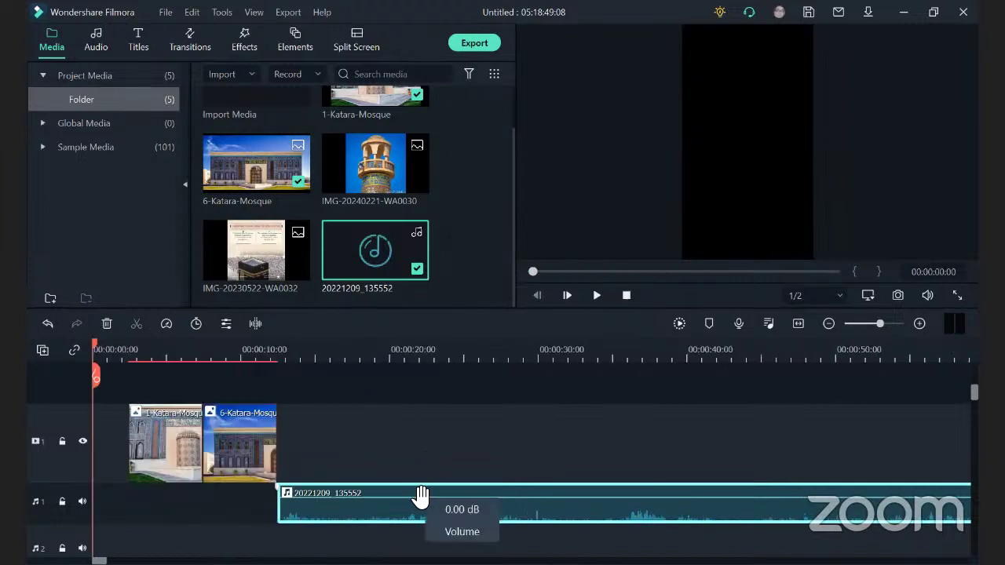
drag(410, 504, 99, 476)
drag(266, 470, 229, 467)
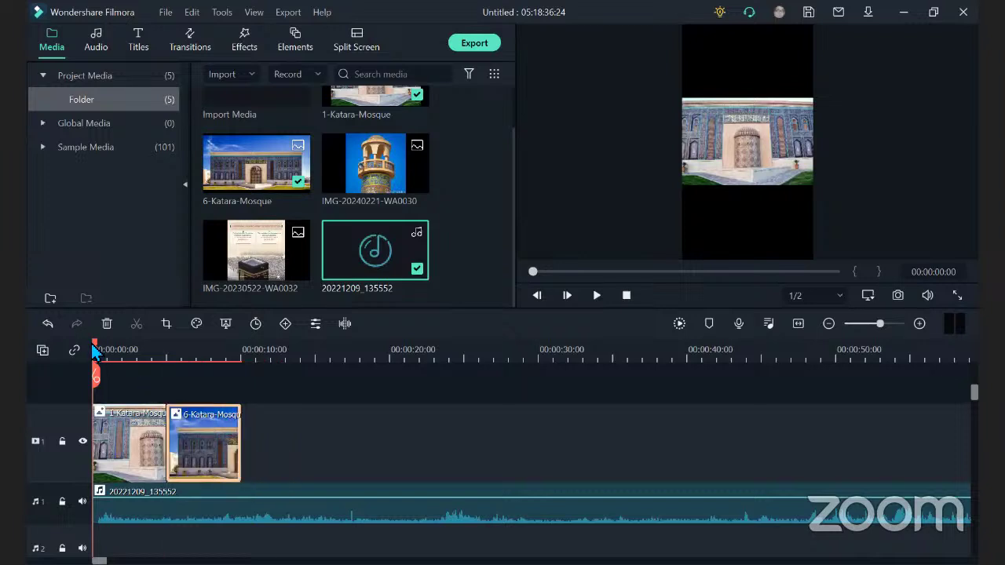
drag(93, 351, 376, 343)
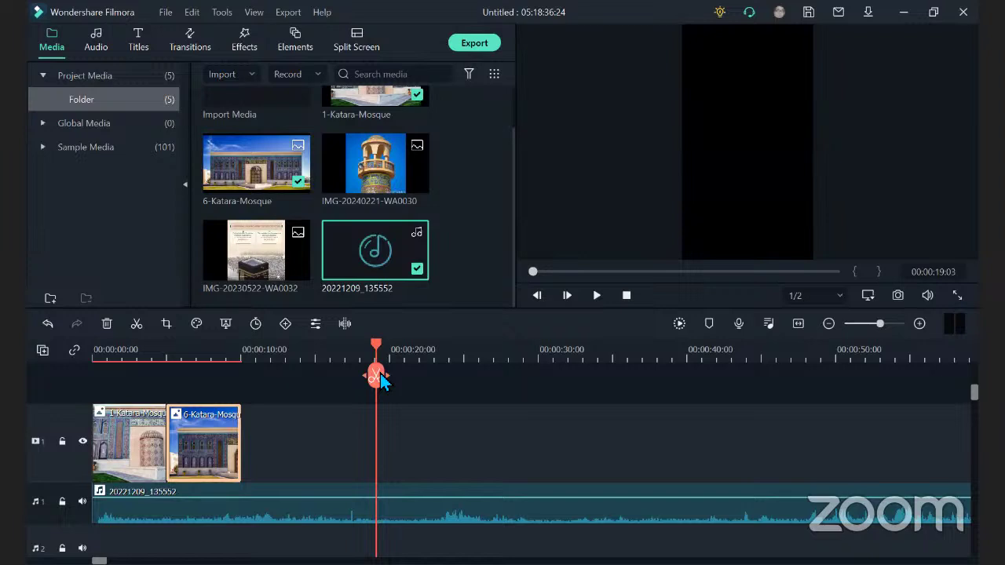